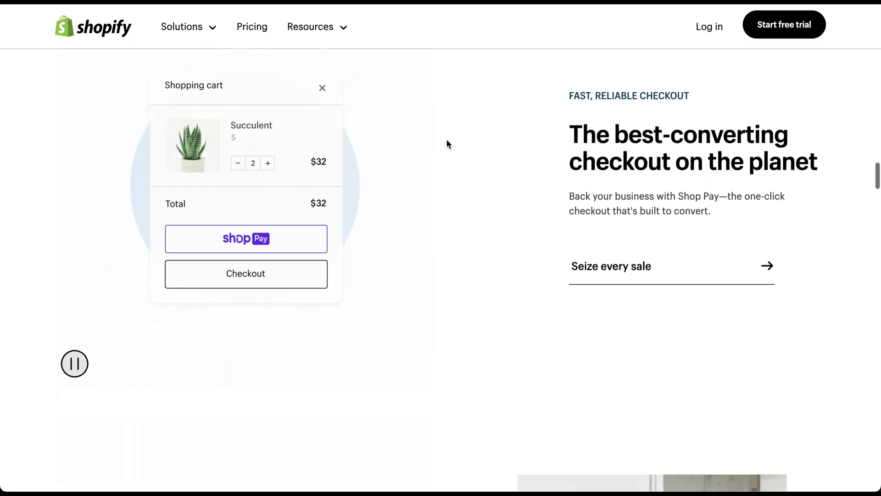
Scroll down the Wix homepage past templates and editor features to the growth-foundation section
{"action": "scroll", "coordinate": [447, 140], "scroll_direction": "down", "scroll_amount": 15}
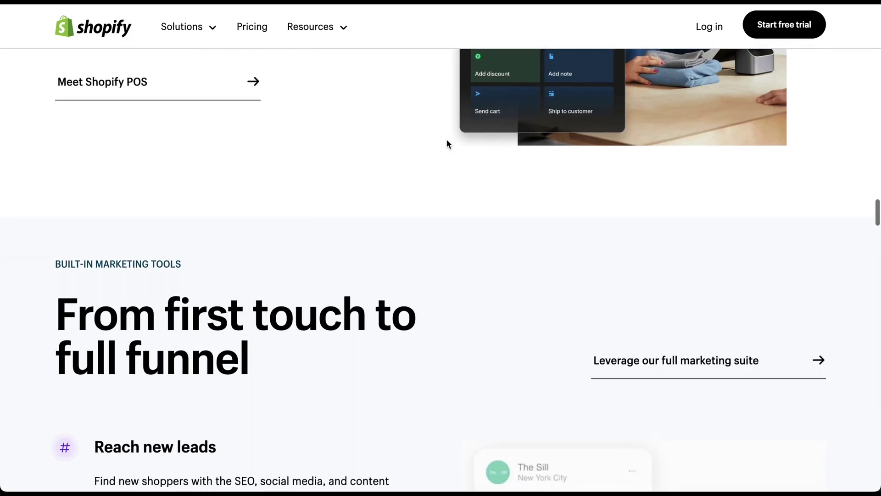
{"action": "scroll", "coordinate": [448, 144], "scroll_direction": "down", "scroll_amount": 10}
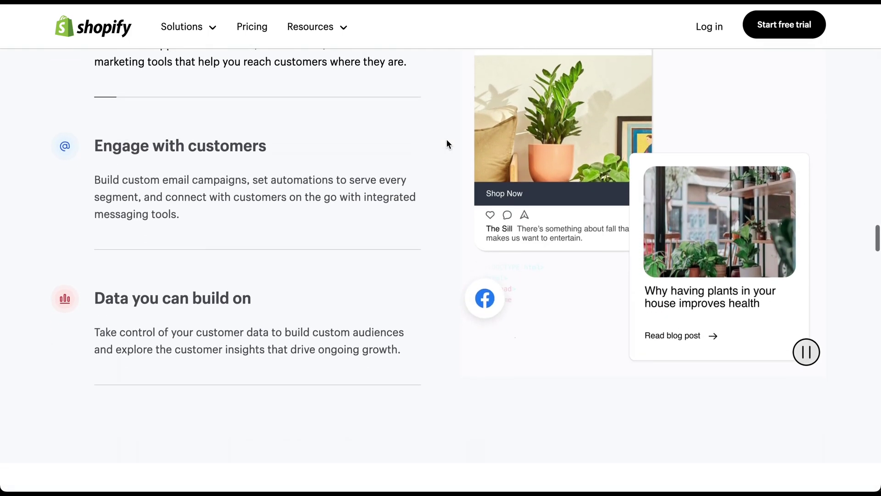
{"action": "scroll", "coordinate": [447, 142], "scroll_direction": "down", "scroll_amount": 4}
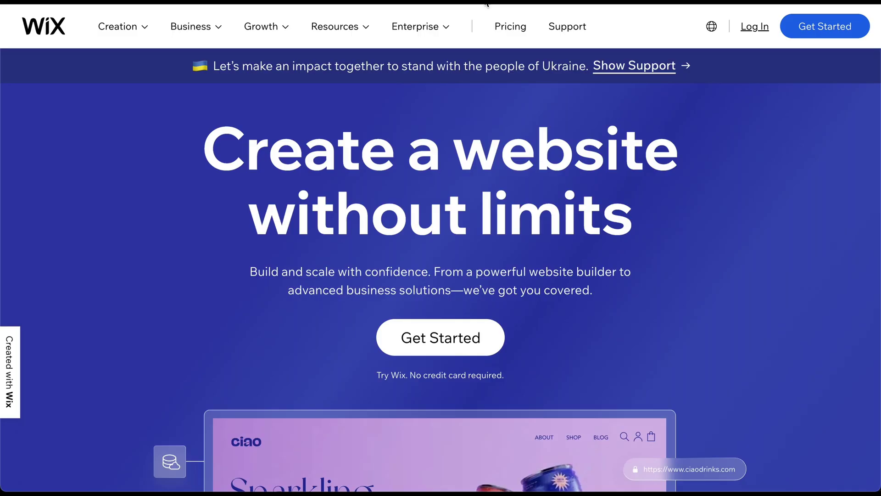
{"action": "scroll", "coordinate": [456, 88], "scroll_direction": "down", "scroll_amount": 3}
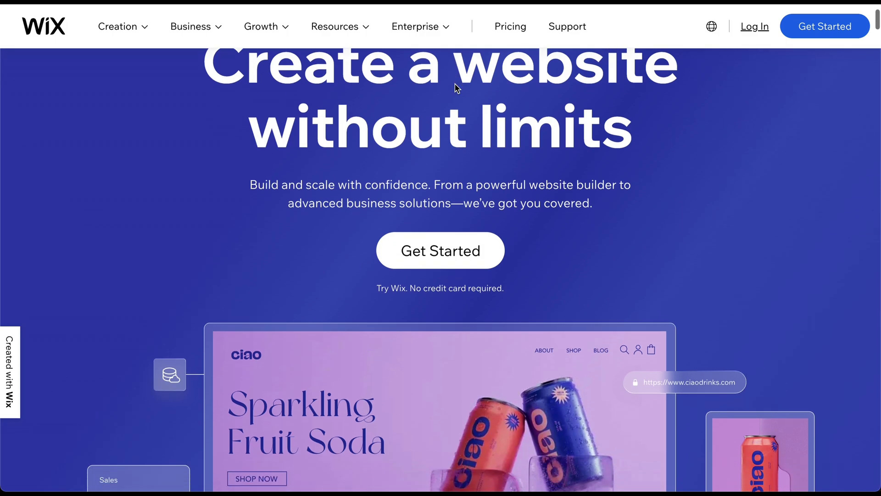
{"action": "scroll", "coordinate": [455, 84], "scroll_direction": "down", "scroll_amount": 6}
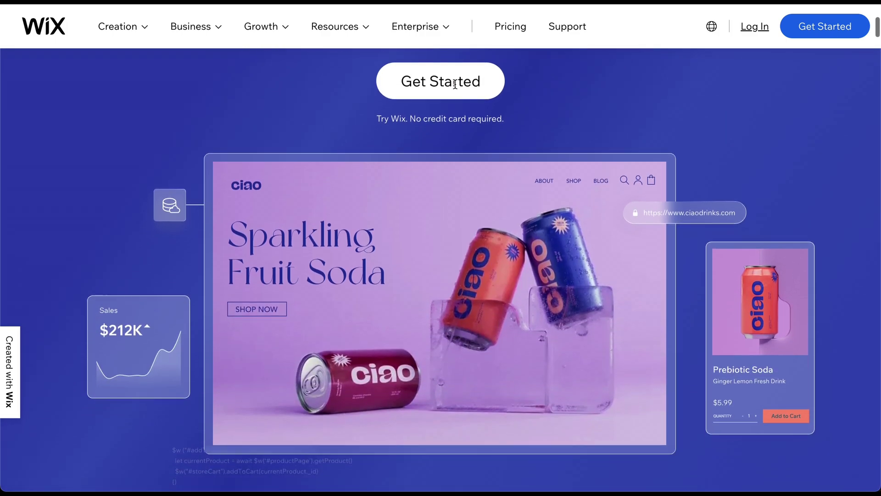
{"action": "scroll", "coordinate": [455, 87], "scroll_direction": "down", "scroll_amount": 10}
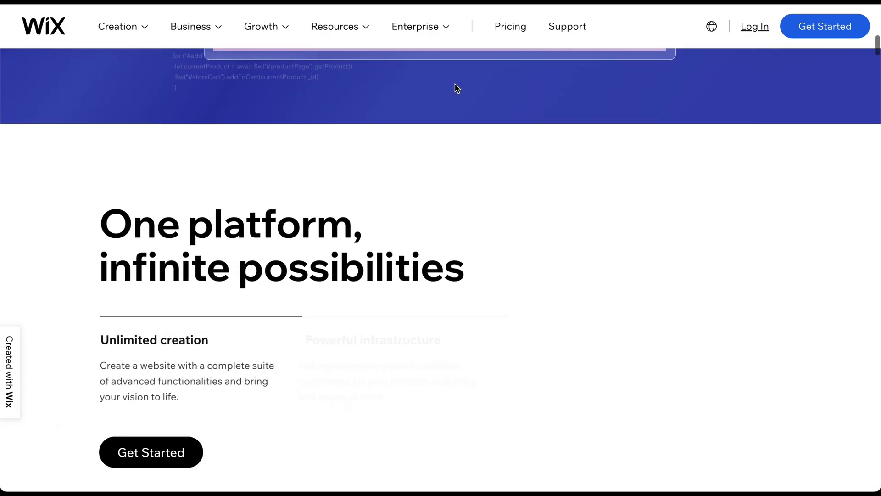
{"action": "scroll", "coordinate": [456, 85], "scroll_direction": "down", "scroll_amount": 8}
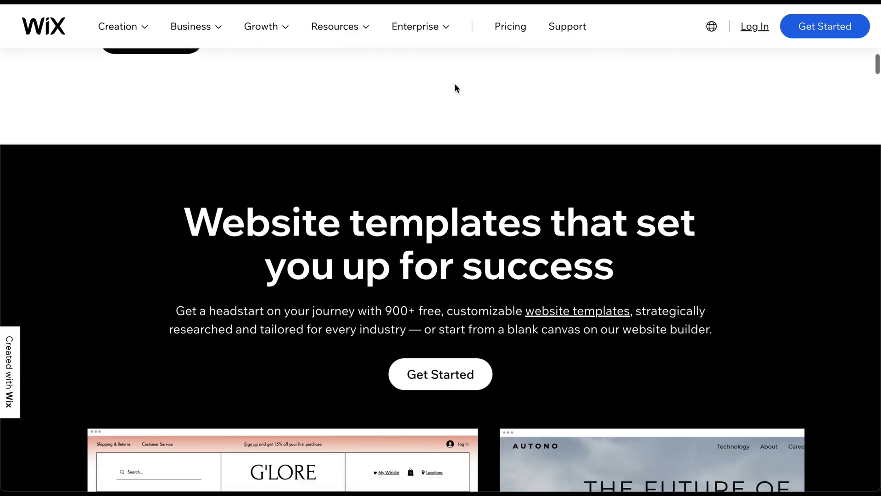
{"action": "scroll", "coordinate": [456, 84], "scroll_direction": "down", "scroll_amount": 11}
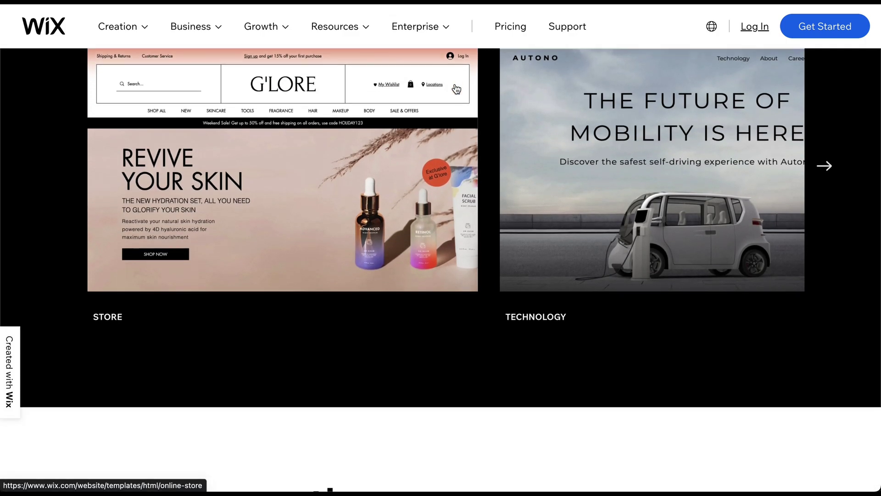
{"action": "scroll", "coordinate": [455, 88], "scroll_direction": "down", "scroll_amount": 10}
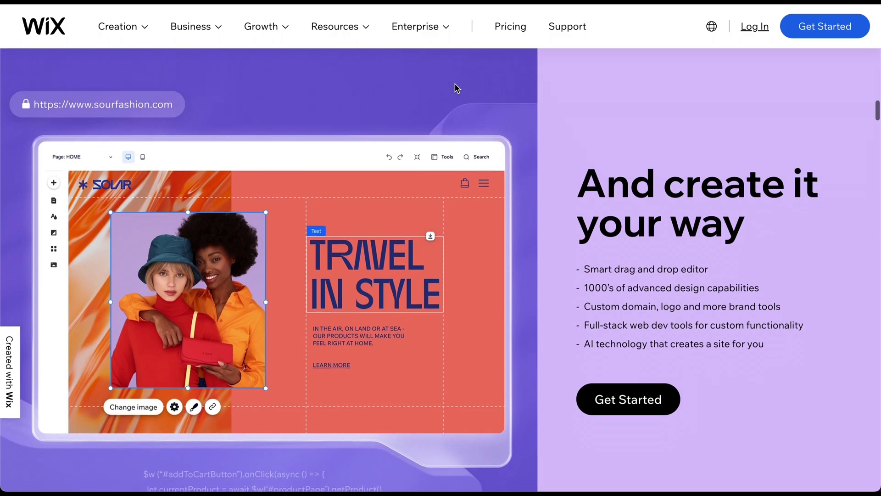
{"action": "scroll", "coordinate": [455, 84], "scroll_direction": "down", "scroll_amount": 7}
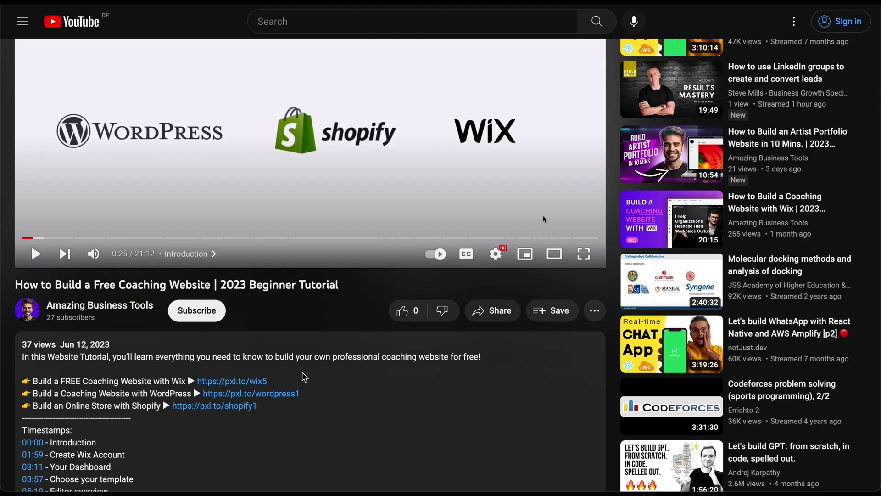
{"action": "scroll", "coordinate": [303, 376], "scroll_direction": "down", "scroll_amount": 1}
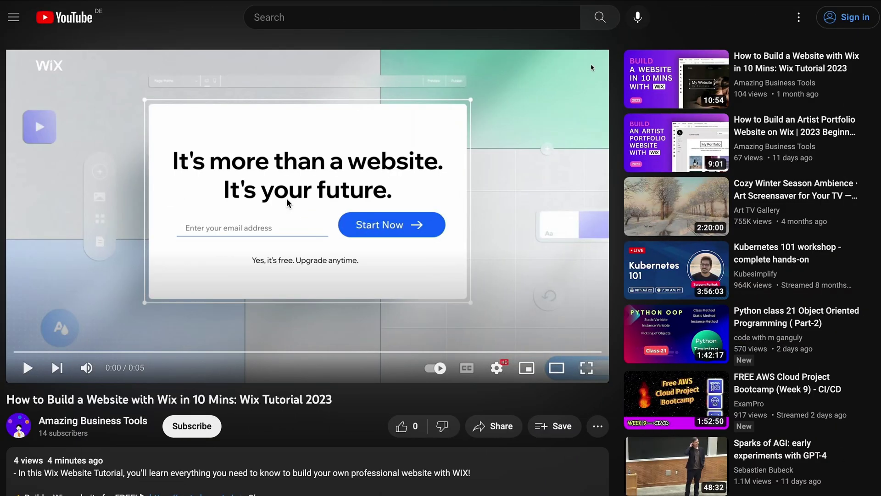
Go to the Wix start page from the video's description link and submit an email address
{"action": "scroll", "coordinate": [287, 200], "scroll_direction": "down", "scroll_amount": 3}
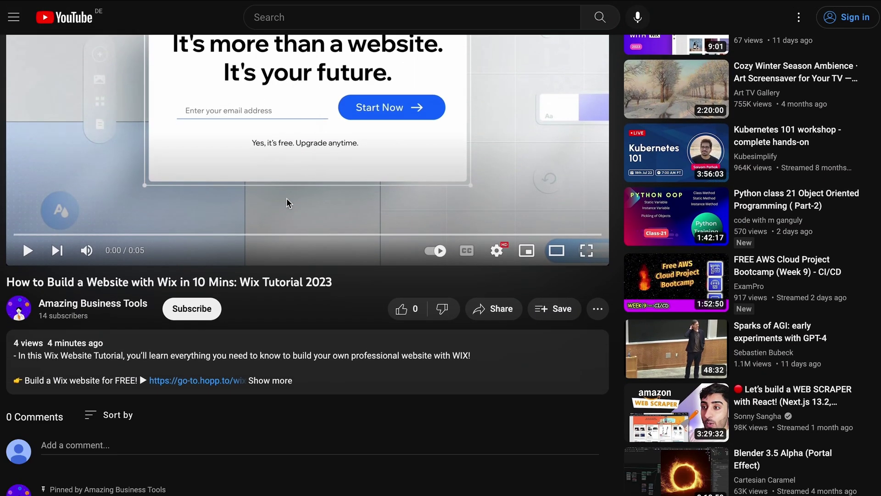
{"action": "left_click", "coordinate": [207, 385]}
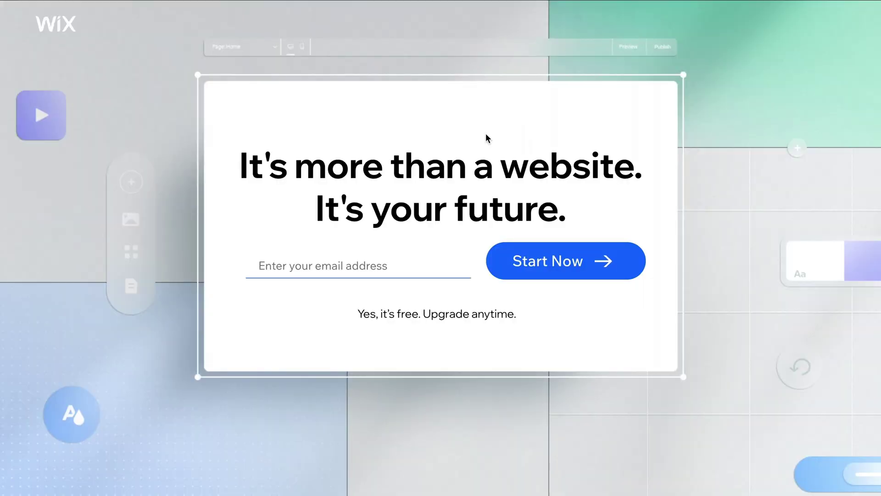
{"action": "left_click", "coordinate": [293, 260]}
{"action": "type", "text": "your-email@email.com"}
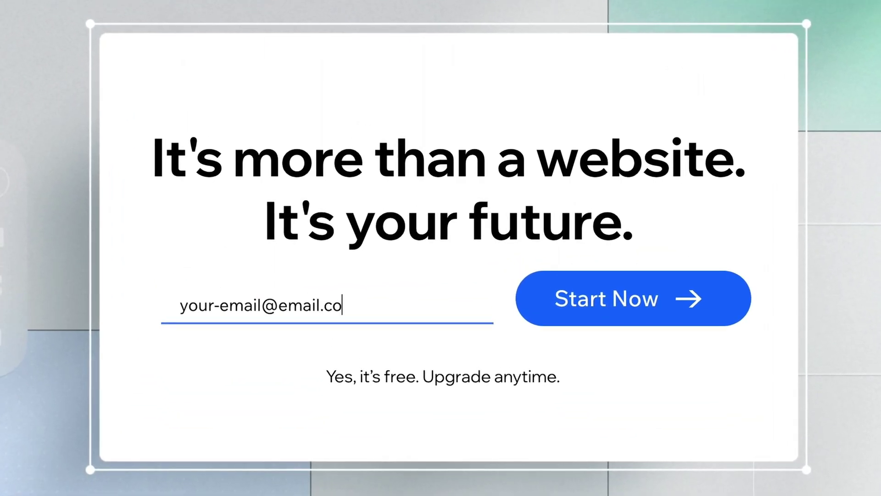
{"action": "left_click", "coordinate": [579, 300]}
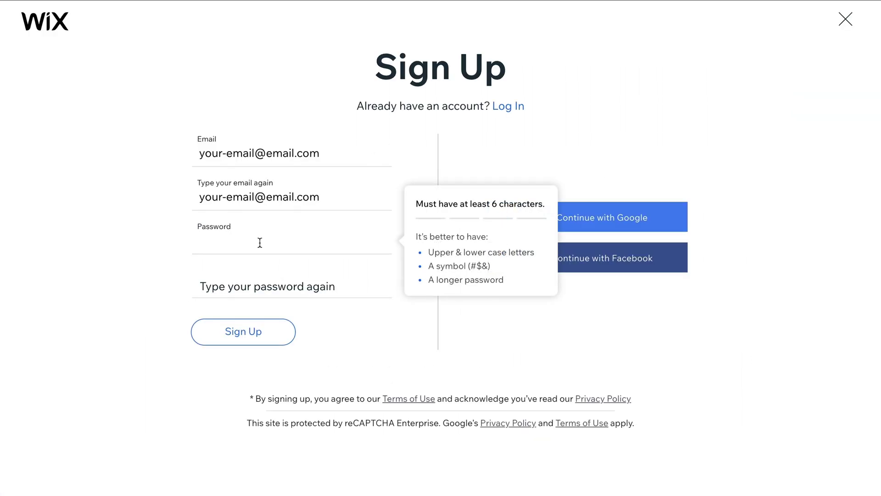
Enter the account password, repeat it, and create the new Wix account
{"action": "type", "text": "••••••"}
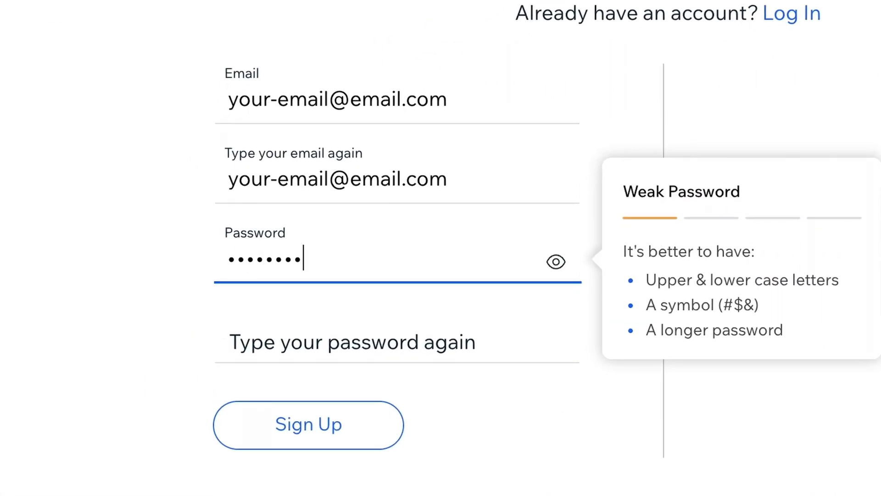
{"action": "left_click", "coordinate": [228, 336]}
{"action": "type", "text": "••••••••"}
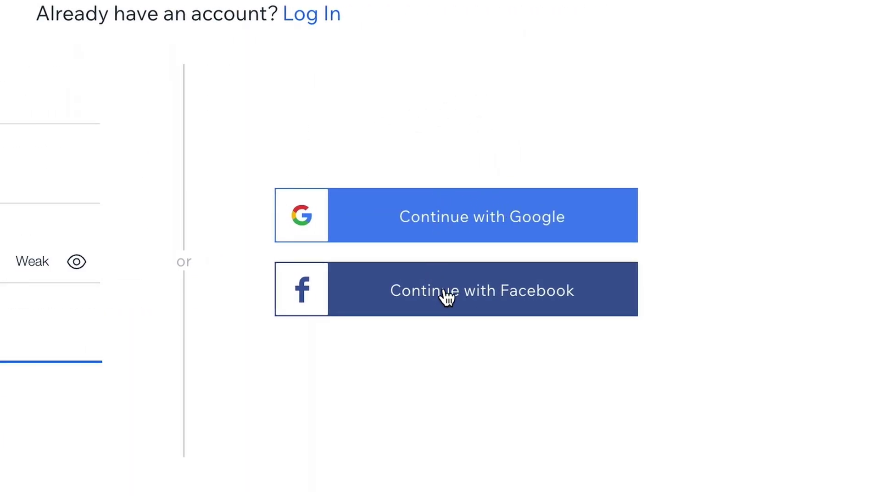
{"action": "left_click", "coordinate": [250, 333]}
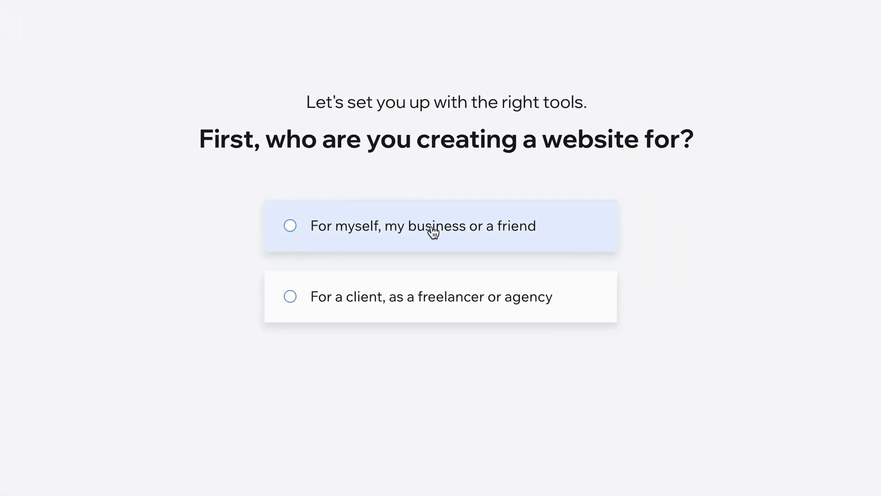
Set up the site for your own Business Consulting Firm named 'Visionary Consulting Group', skipping extra features
{"action": "left_click", "coordinate": [432, 229]}
{"action": "left_click", "coordinate": [439, 389]}
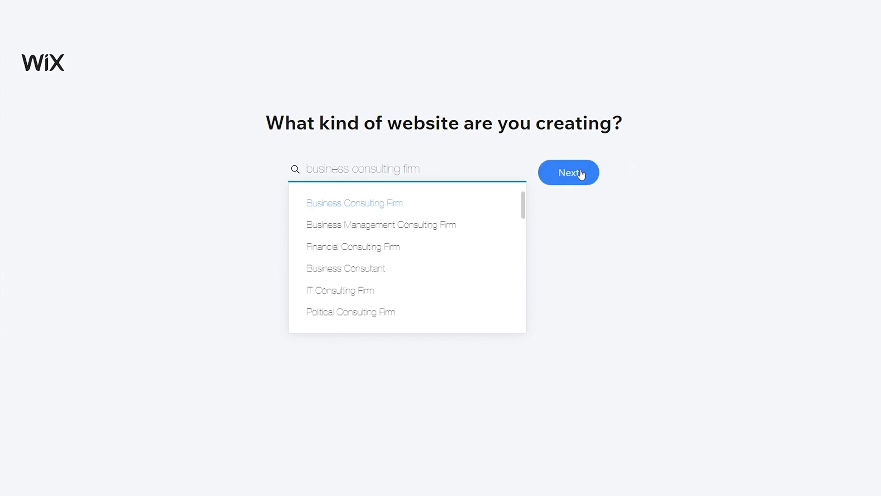
{"action": "left_click", "coordinate": [581, 173]}
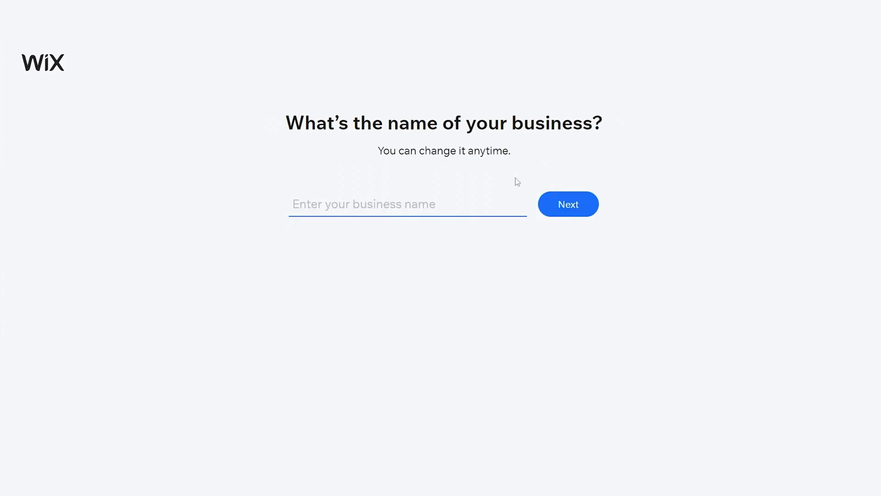
{"action": "type", "text": "Visionary"}
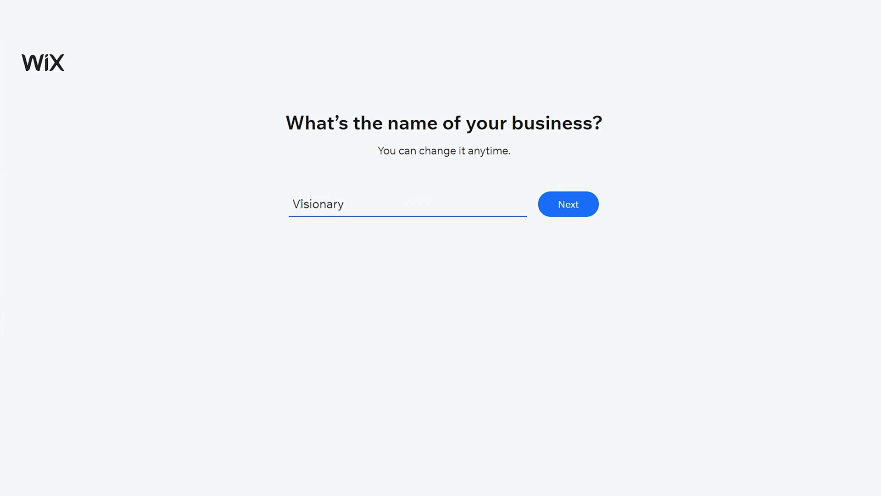
{"action": "type", "text": " Consulting Group"}
{"action": "left_click", "coordinate": [556, 208]}
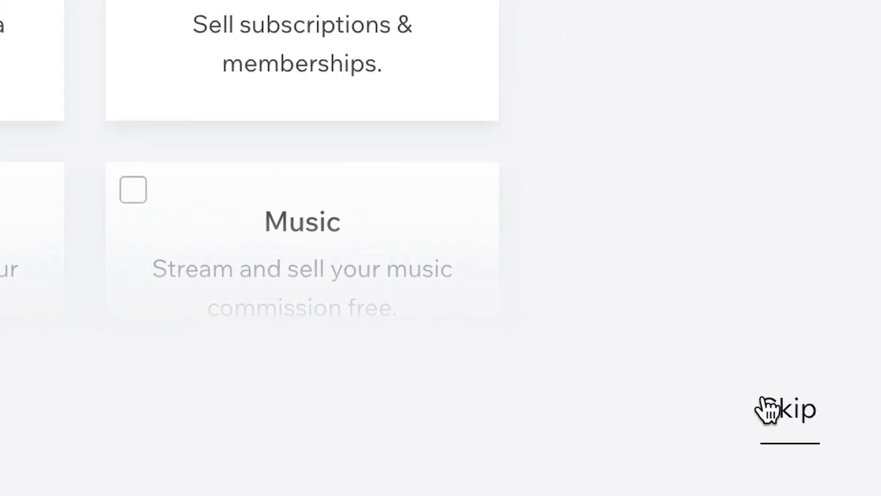
{"action": "left_click", "coordinate": [772, 427]}
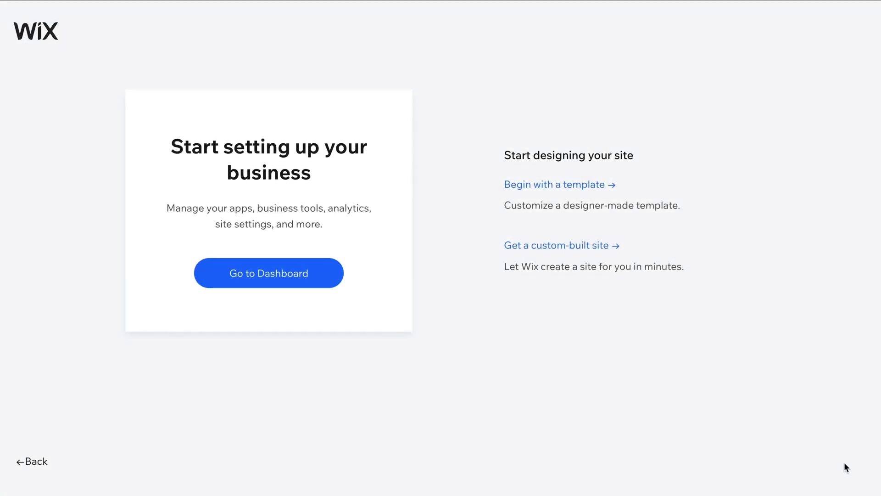
{"action": "left_click", "coordinate": [254, 274]}
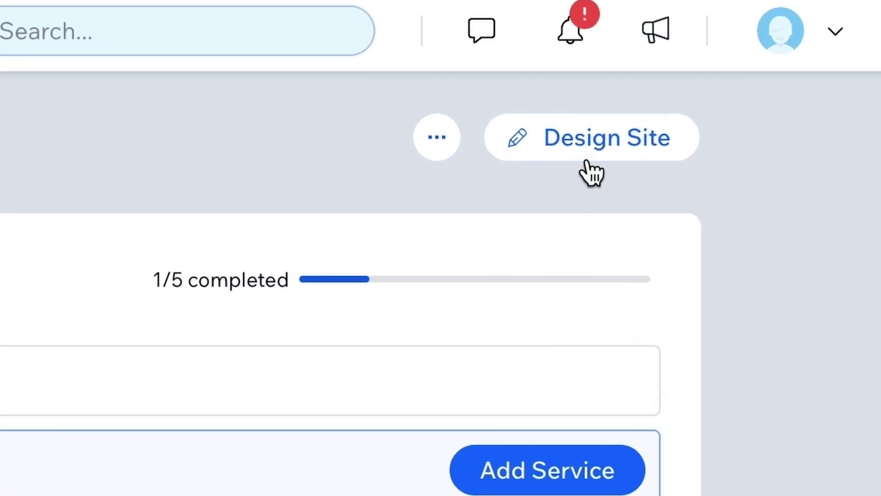
Choose Design Site from the dashboard to start designing the website
{"action": "left_click", "coordinate": [777, 58]}
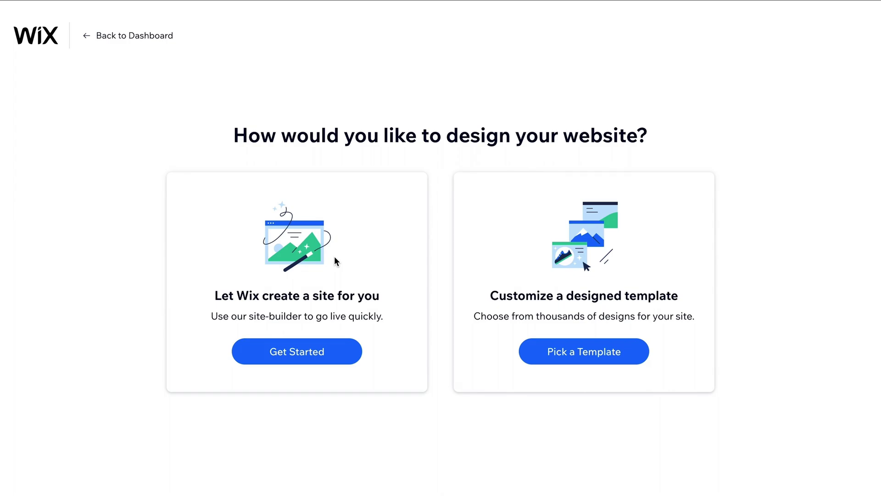
Start from a designed template and preview the Dean & Brooks business consultants template
{"action": "left_click", "coordinate": [582, 351]}
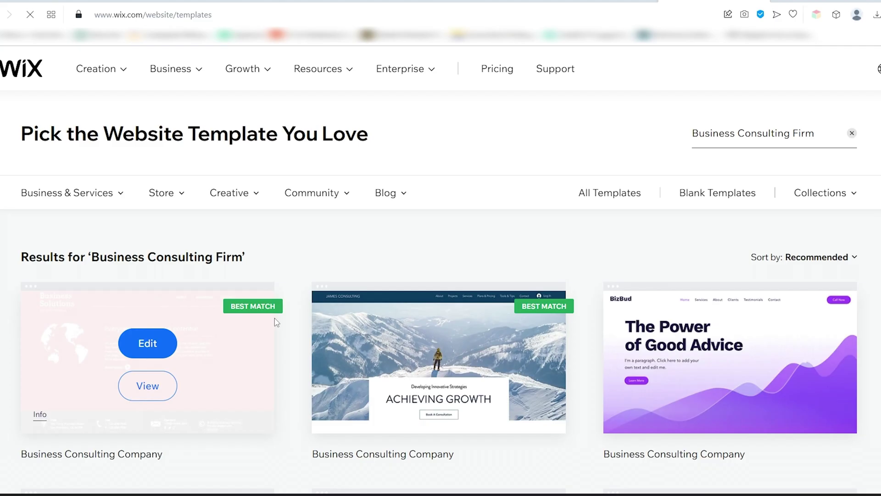
{"action": "scroll", "coordinate": [597, 315], "scroll_direction": "down", "scroll_amount": 5}
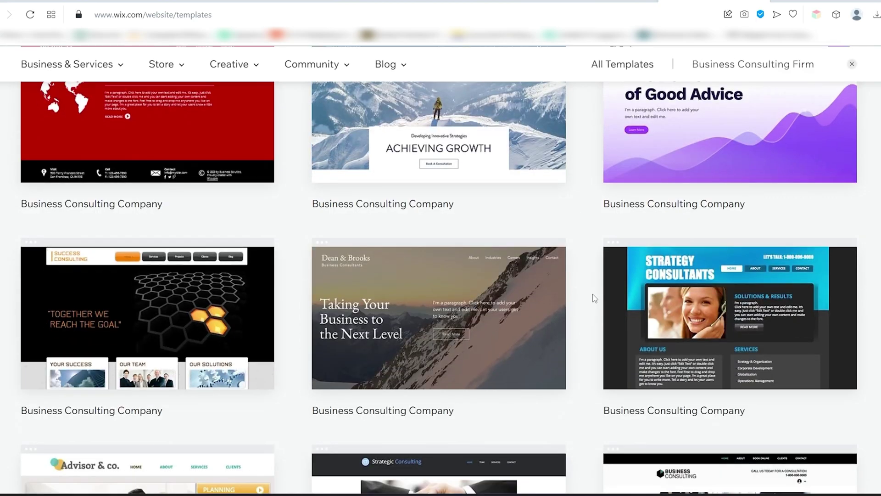
{"action": "scroll", "coordinate": [592, 295], "scroll_direction": "down", "scroll_amount": 3}
{"action": "left_click", "coordinate": [431, 216]}
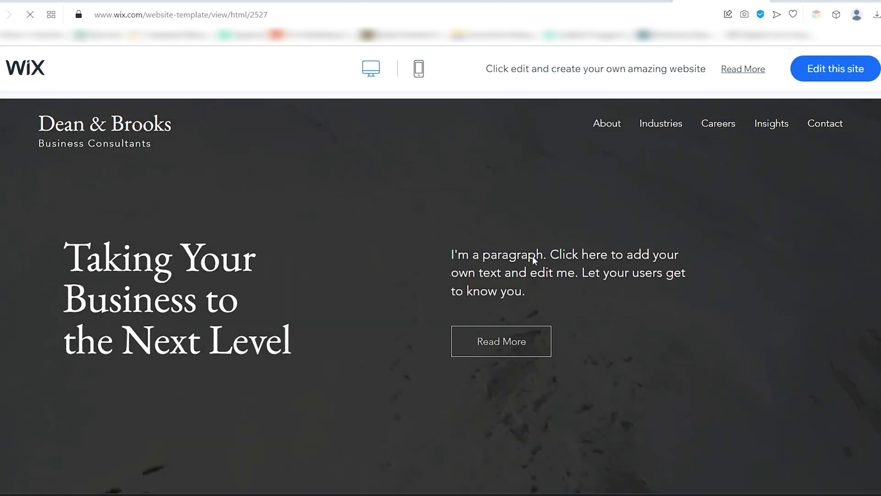
{"action": "scroll", "coordinate": [582, 276], "scroll_direction": "down", "scroll_amount": 3}
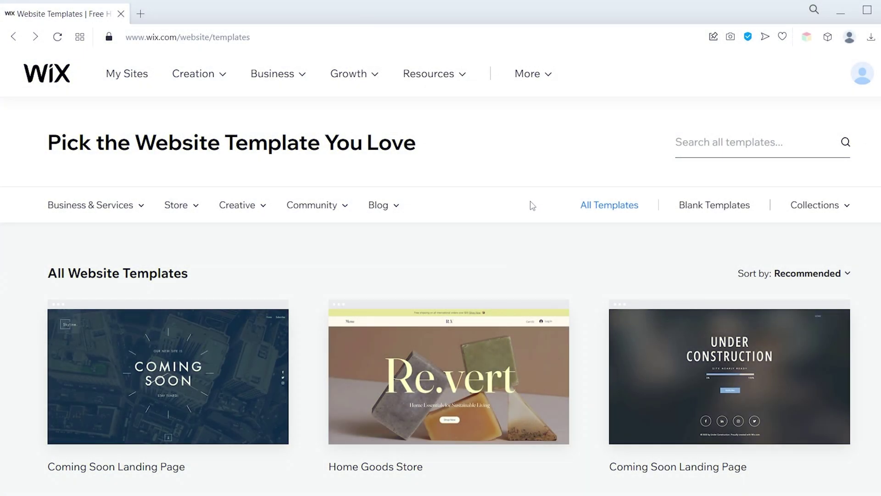
Narrow the template gallery to Business & Services › Consulting & Coaching
{"action": "scroll", "coordinate": [609, 224], "scroll_direction": "down", "scroll_amount": 5}
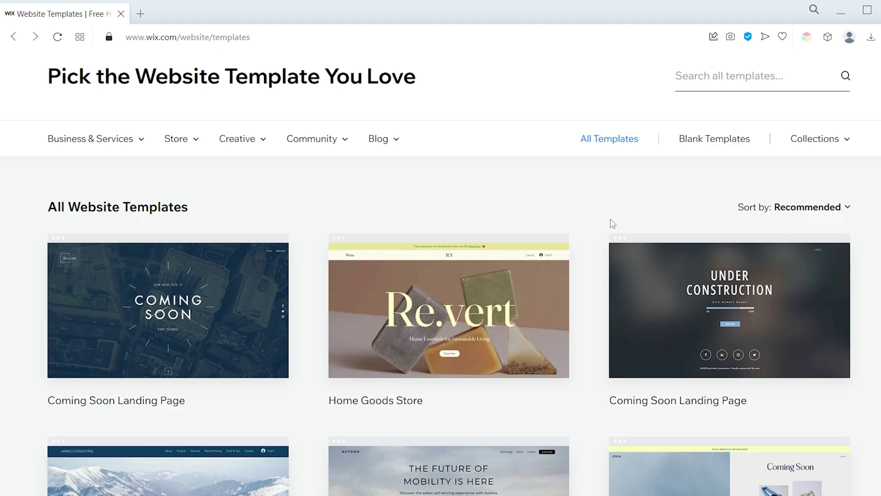
{"action": "scroll", "coordinate": [616, 210], "scroll_direction": "down", "scroll_amount": 8}
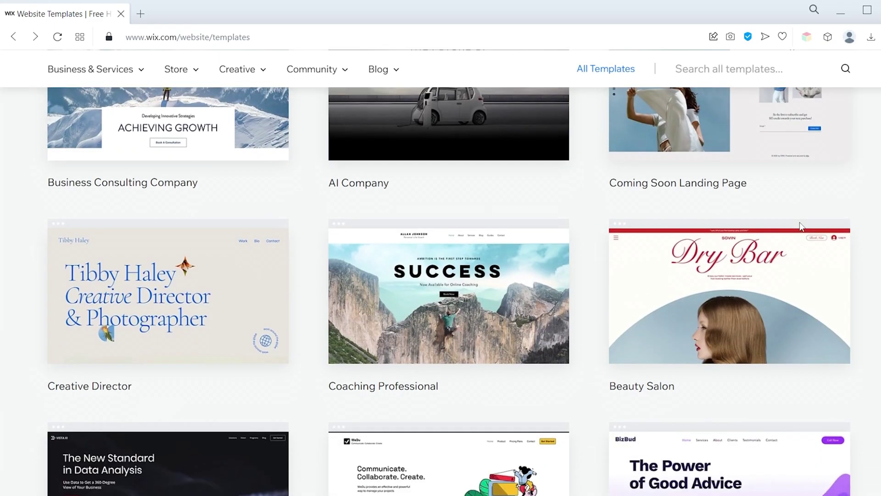
{"action": "scroll", "coordinate": [777, 218], "scroll_direction": "down", "scroll_amount": 7}
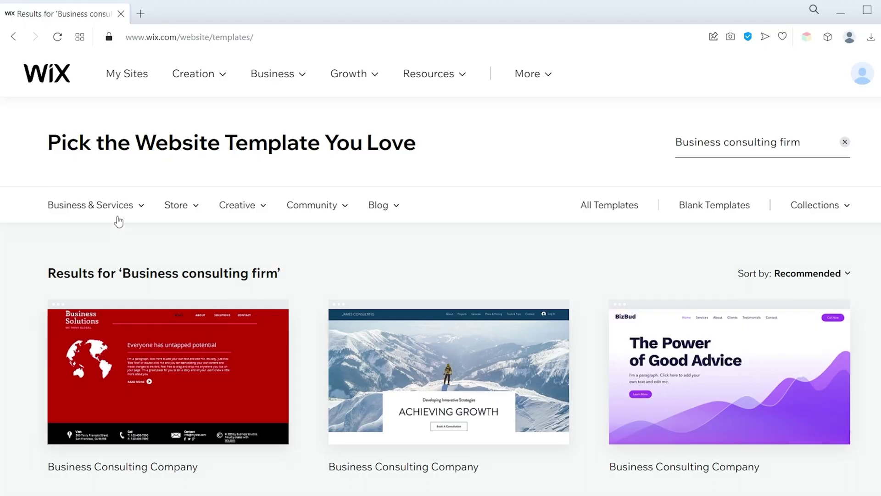
{"action": "mouse_move", "coordinate": [128, 210]}
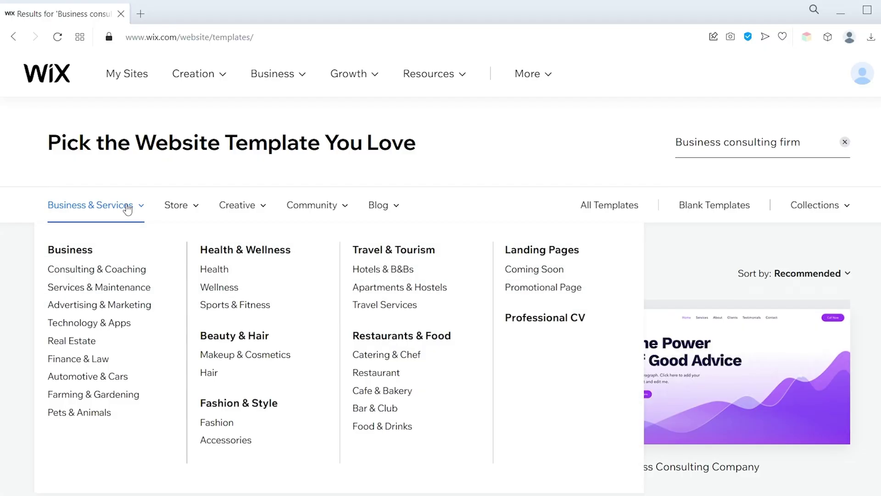
{"action": "left_click", "coordinate": [116, 274]}
Browse the blank templates and open the S Kaba Consulting example site
{"action": "mouse_move", "coordinate": [195, 157]}
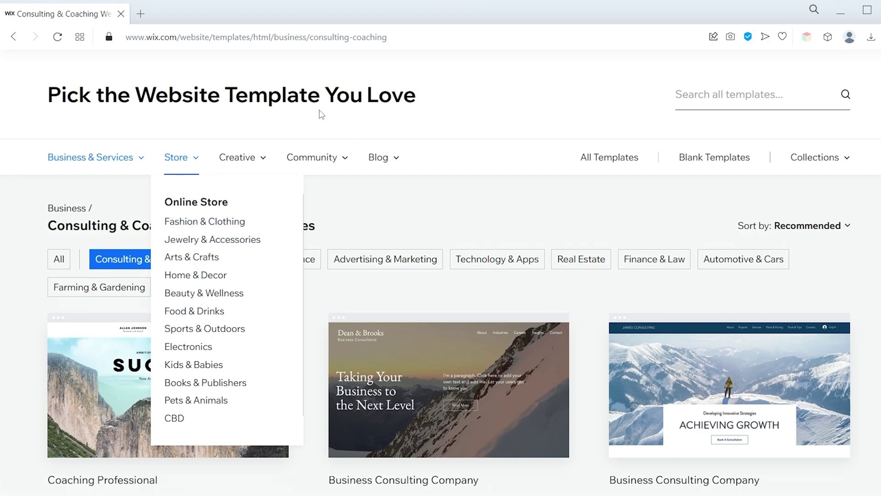
{"action": "mouse_move", "coordinate": [242, 163]}
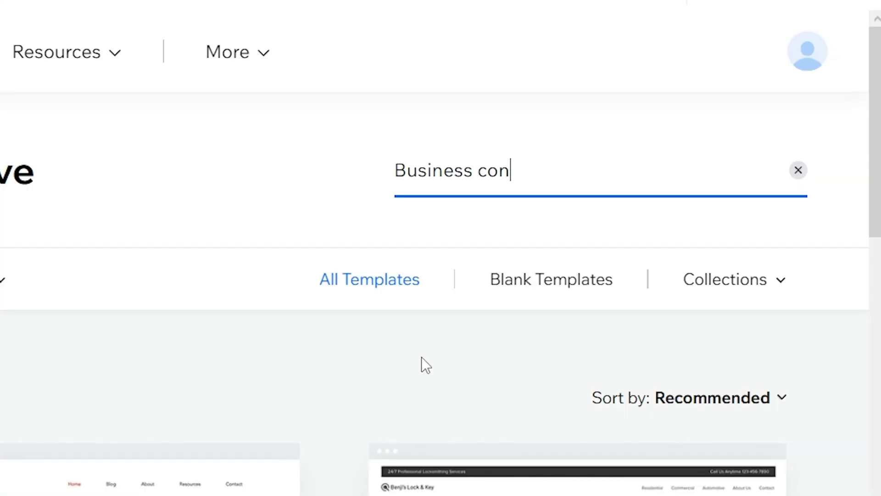
{"action": "type", "text": "rm"}
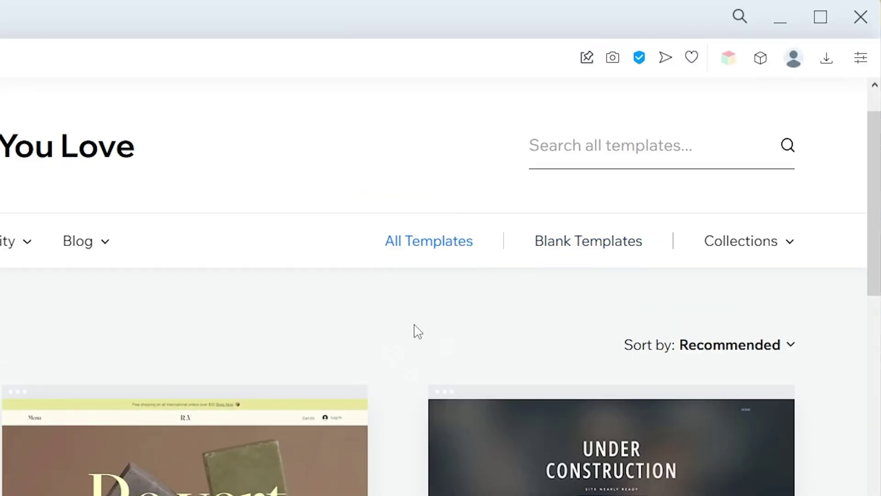
{"action": "left_click", "coordinate": [584, 239]}
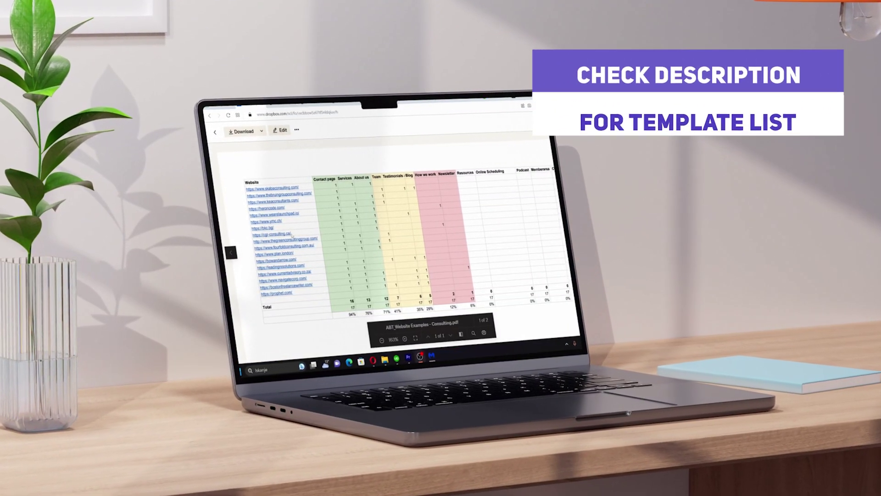
{"action": "left_click", "coordinate": [276, 187]}
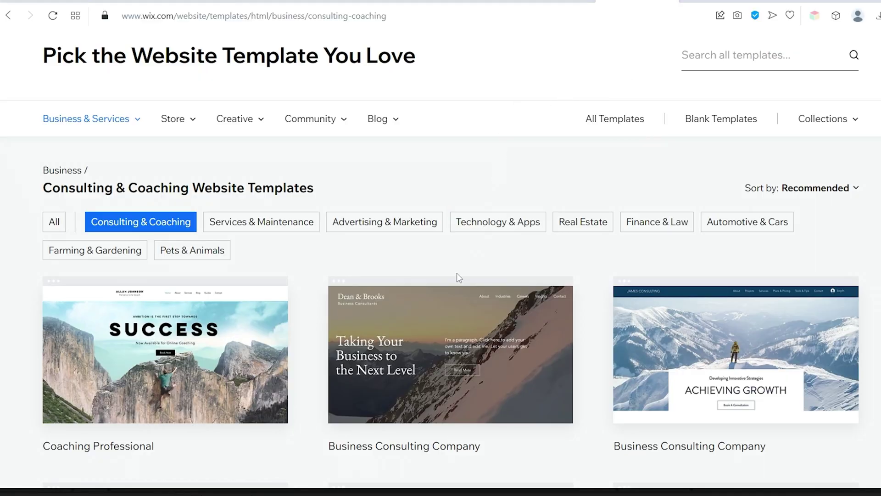
Preview the Dean & Brooks template and scroll through its mobile phone layout
{"action": "mouse_move", "coordinate": [471, 374]}
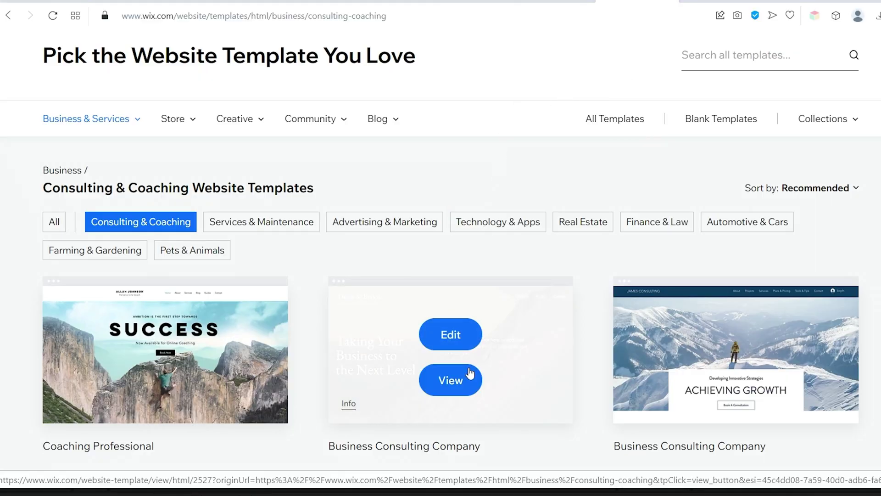
{"action": "left_click", "coordinate": [445, 379]}
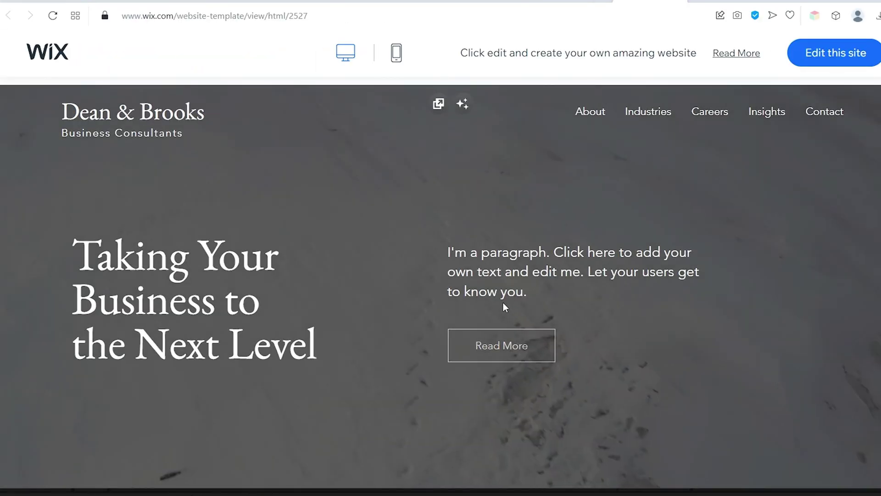
{"action": "scroll", "coordinate": [640, 209], "scroll_direction": "down", "scroll_amount": 10}
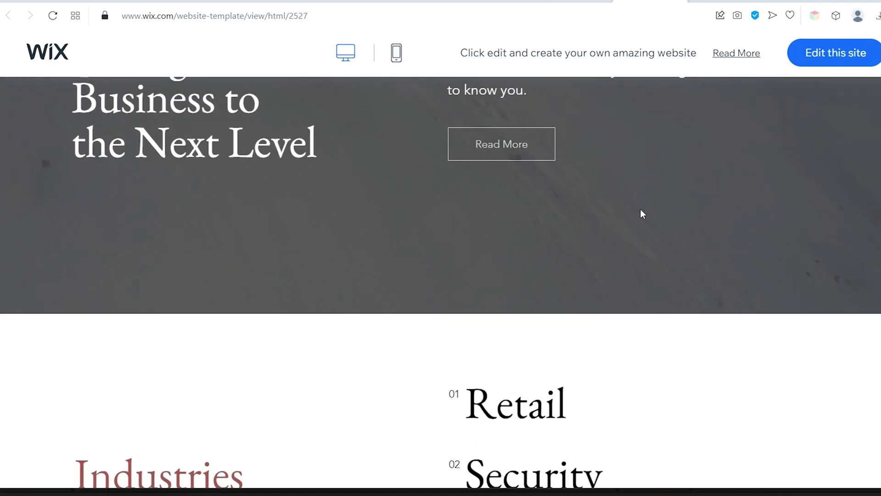
{"action": "scroll", "coordinate": [640, 205], "scroll_direction": "up", "scroll_amount": 10}
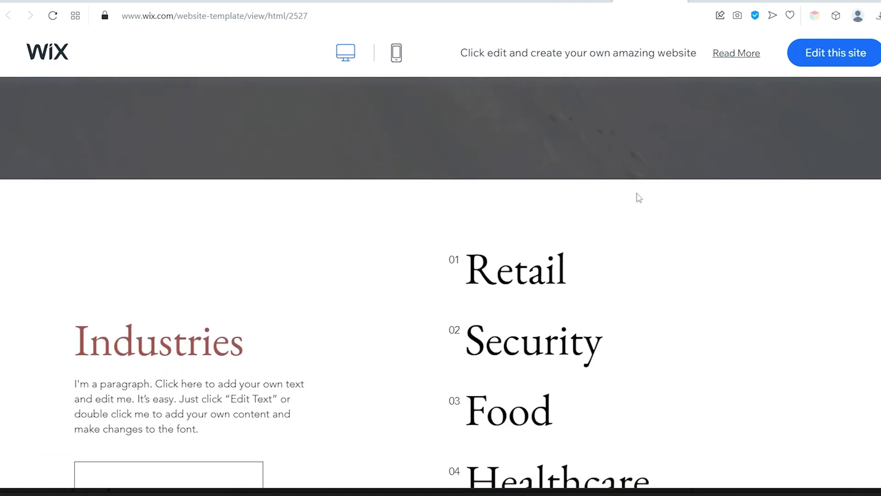
{"action": "left_click", "coordinate": [396, 54]}
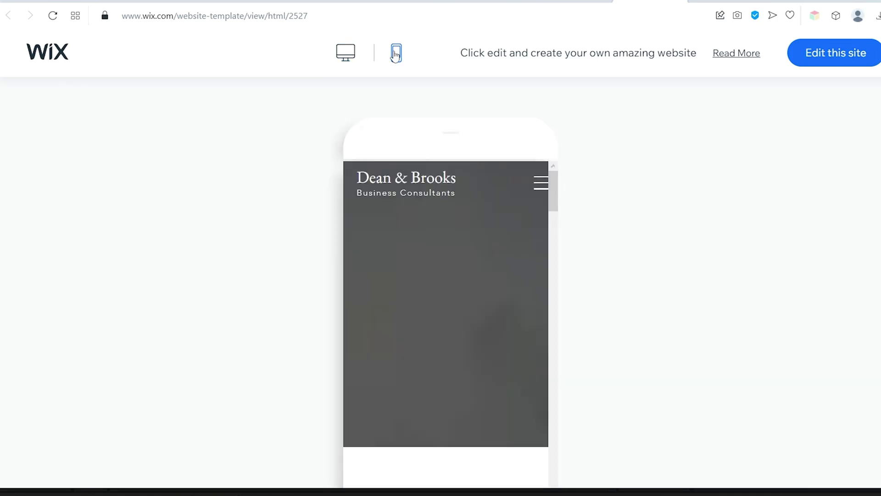
{"action": "scroll", "coordinate": [503, 239], "scroll_direction": "down", "scroll_amount": 6}
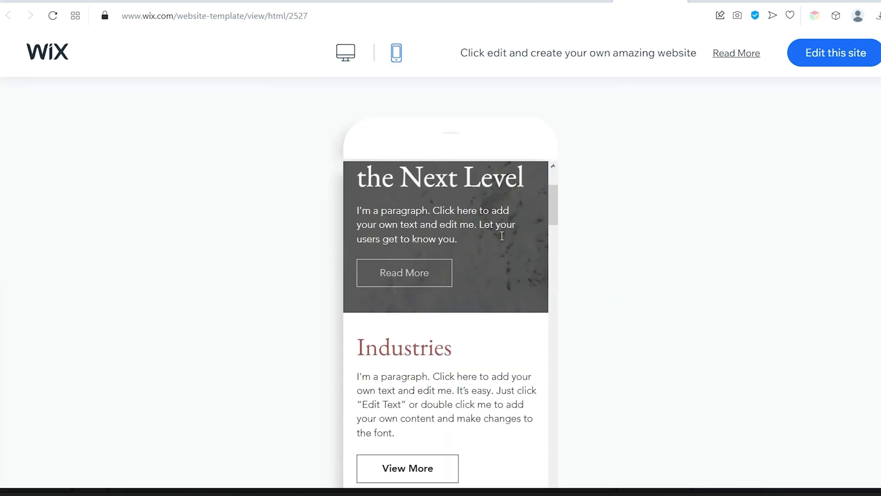
{"action": "scroll", "coordinate": [504, 237], "scroll_direction": "down", "scroll_amount": 3}
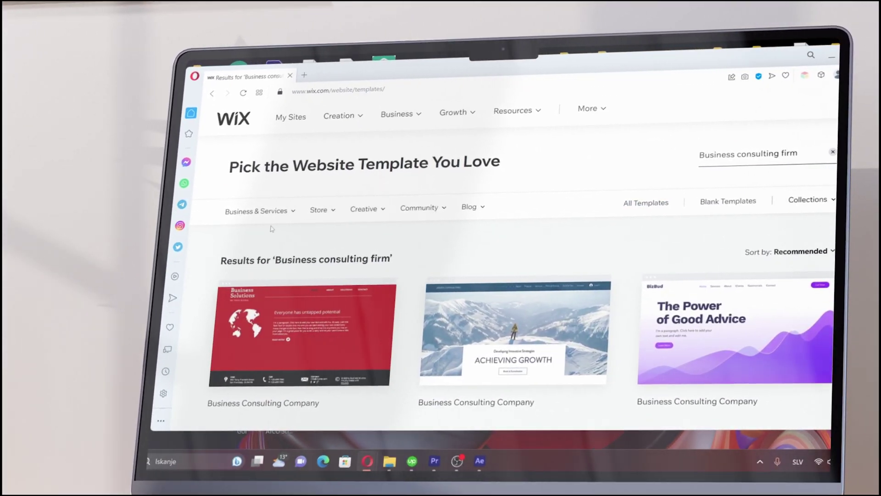
Open the Dean & Brooks template from Consulting & Coaching in the Wix editor
{"action": "mouse_move", "coordinate": [333, 208]}
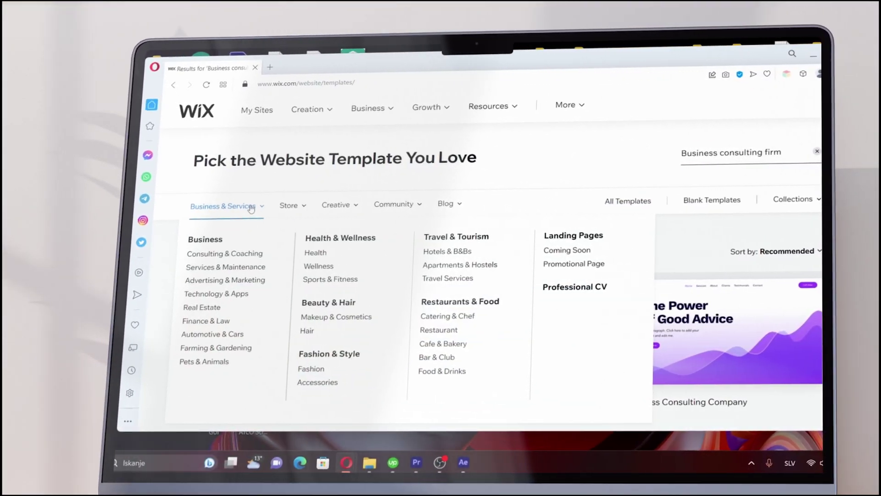
{"action": "left_click", "coordinate": [240, 255]}
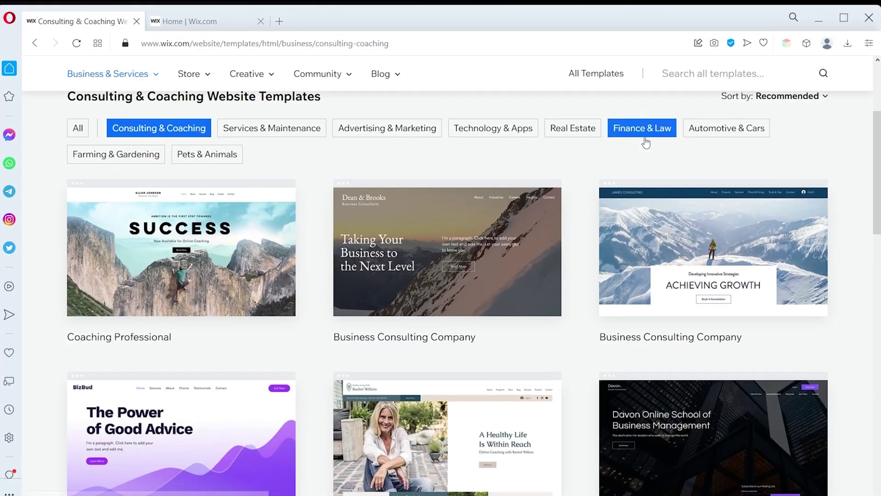
{"action": "mouse_move", "coordinate": [402, 258]}
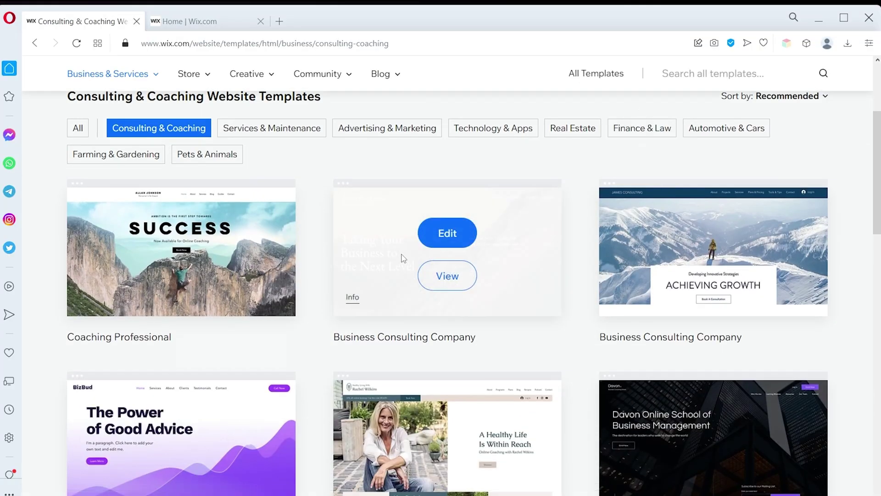
{"action": "left_click", "coordinate": [430, 242]}
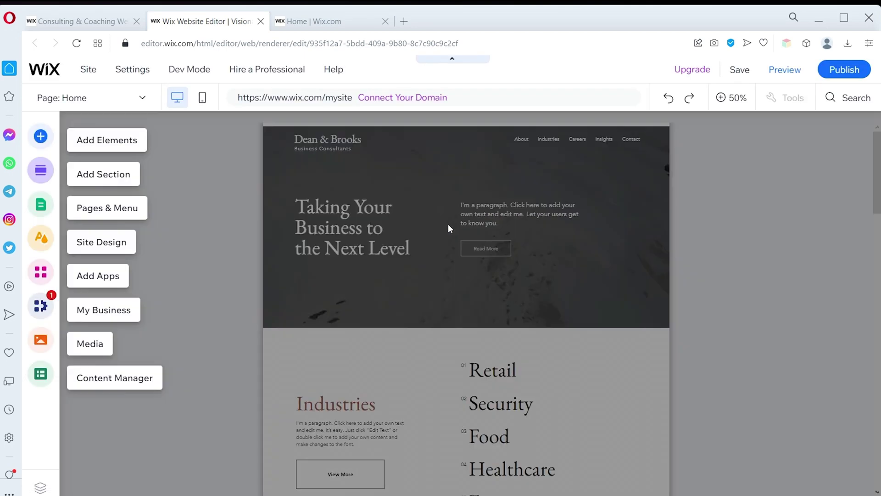
Save the site under the free Wix.com address ending in my-site-2, then preview it
{"action": "scroll", "coordinate": [588, 219], "scroll_direction": "down", "scroll_amount": 15}
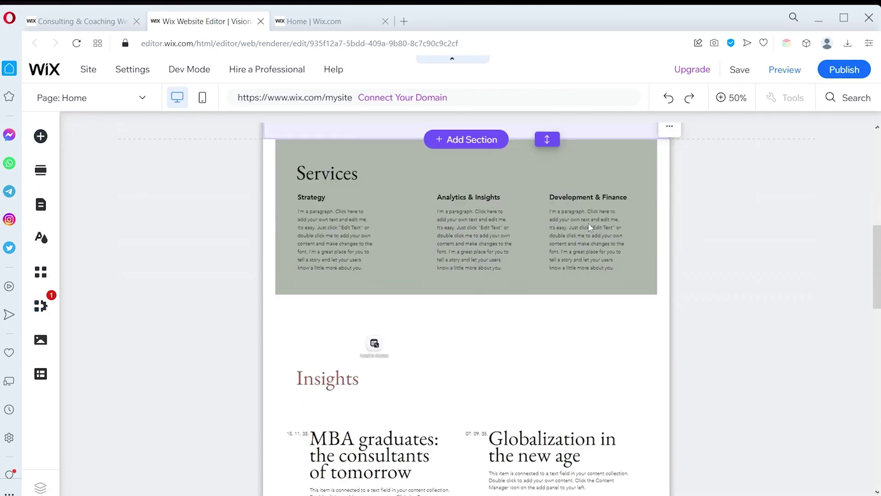
{"action": "scroll", "coordinate": [573, 226], "scroll_direction": "up", "scroll_amount": 15}
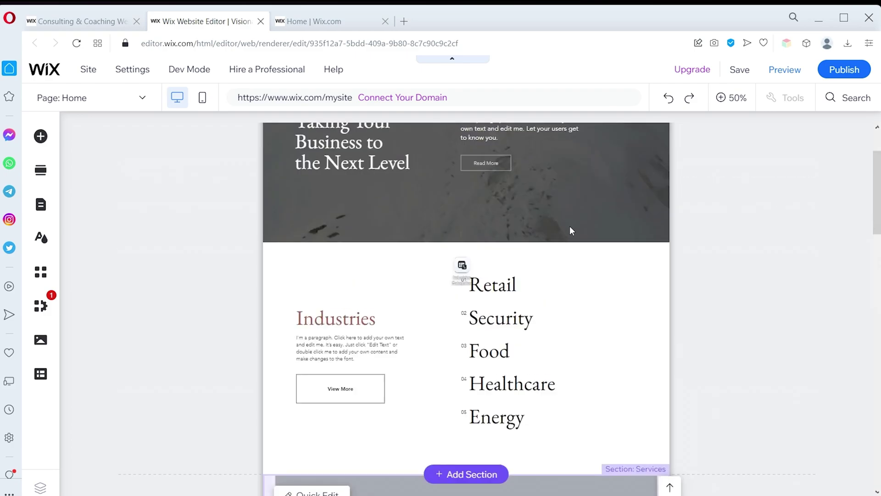
{"action": "mouse_move", "coordinate": [50, 72]}
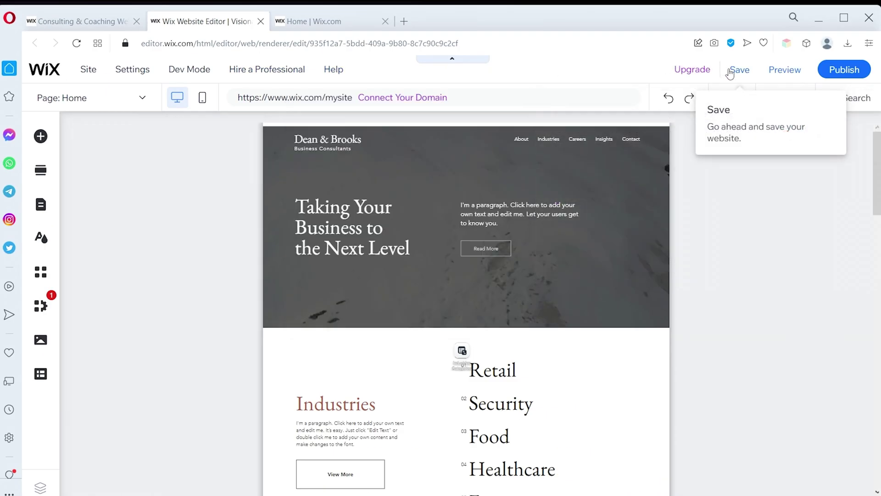
{"action": "left_click", "coordinate": [734, 70]}
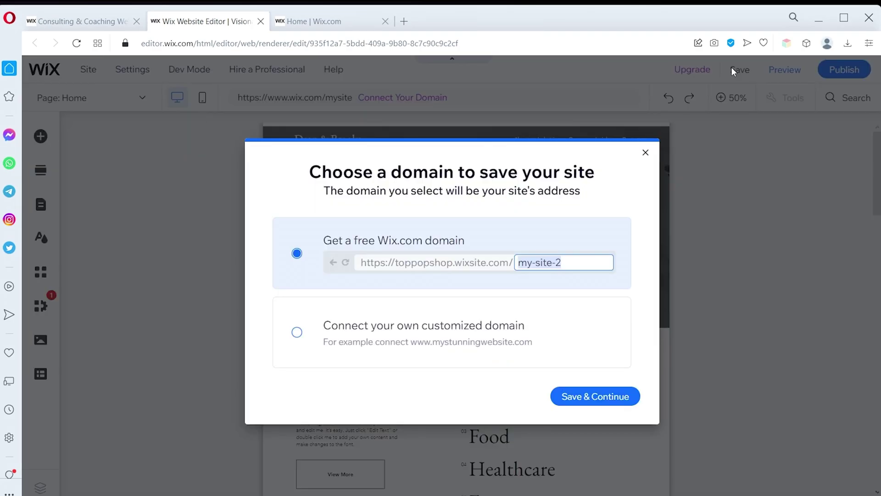
{"action": "left_click", "coordinate": [573, 396]}
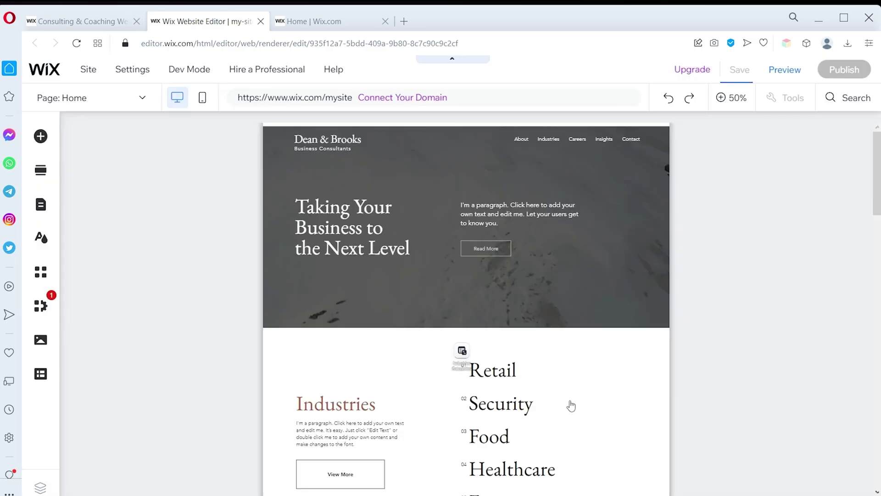
{"action": "left_click", "coordinate": [785, 73]}
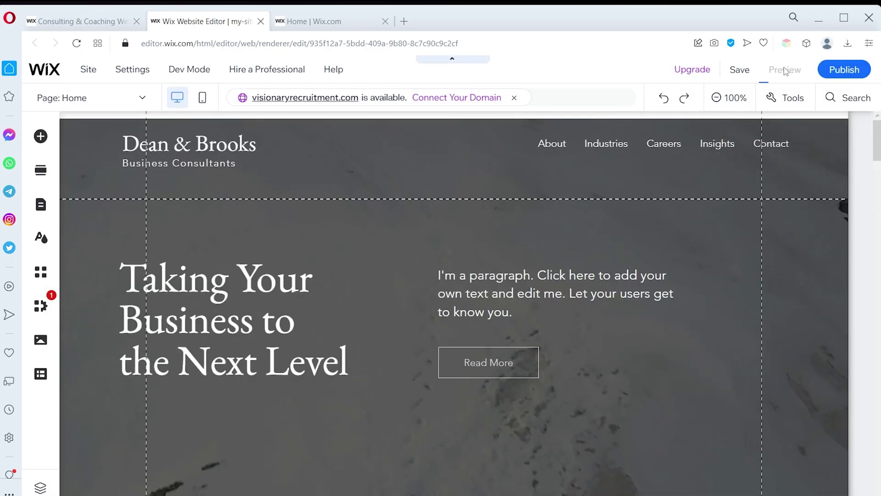
Scroll the preview, return to the editor, publish the site and dismiss the Congratulations dialog
{"action": "scroll", "coordinate": [677, 206], "scroll_direction": "down", "scroll_amount": 10}
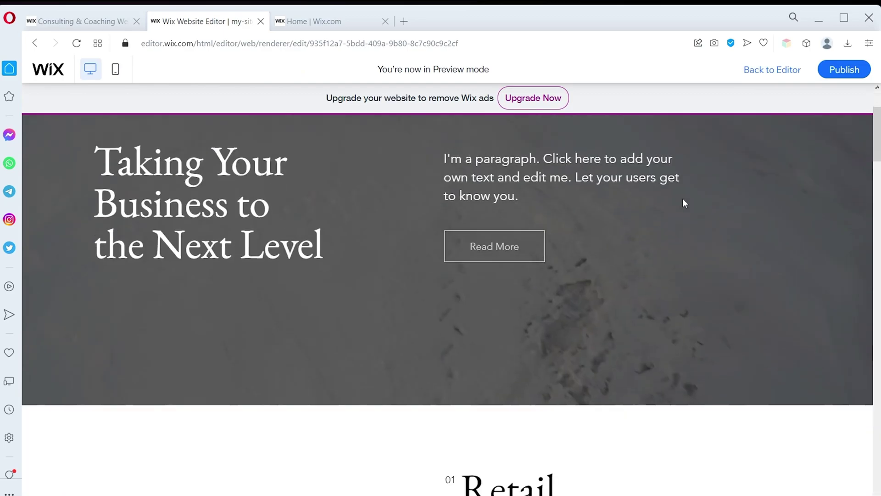
{"action": "scroll", "coordinate": [697, 191], "scroll_direction": "down", "scroll_amount": 15}
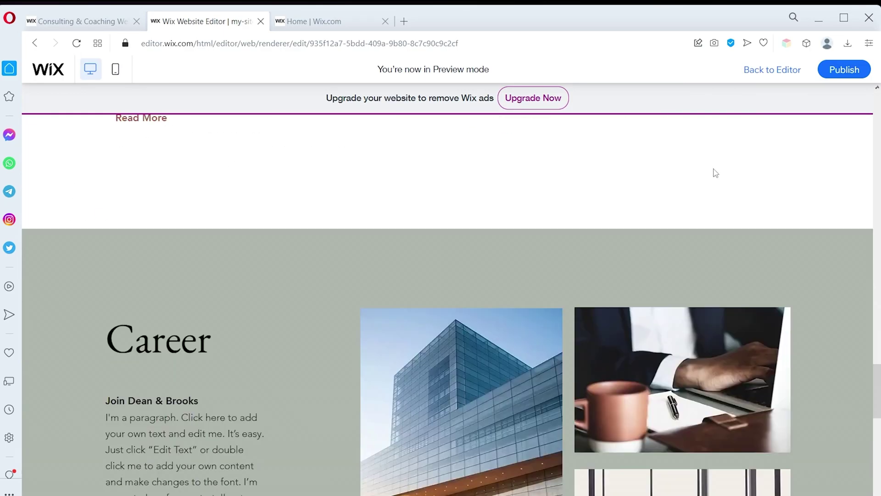
{"action": "left_click", "coordinate": [772, 69]}
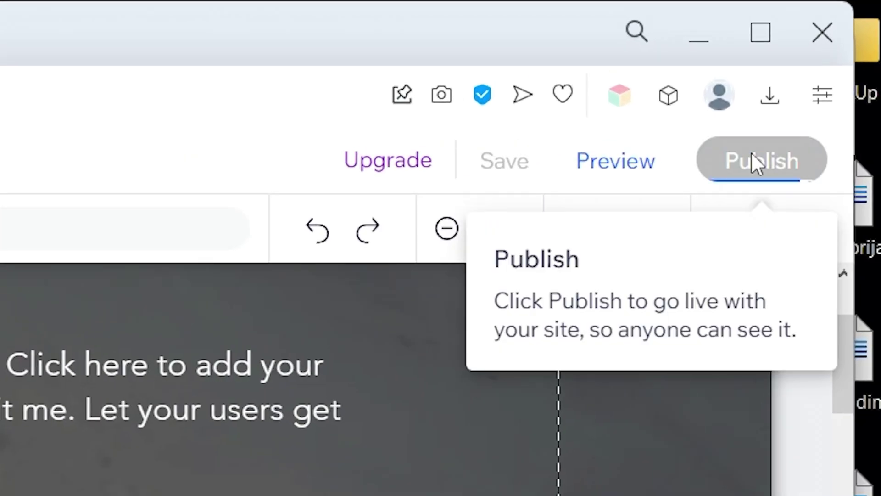
{"action": "left_click", "coordinate": [756, 142]}
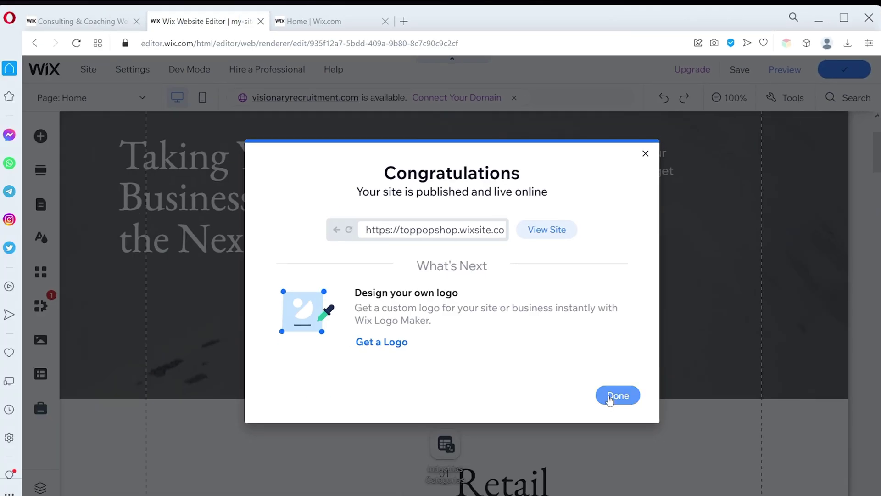
{"action": "left_click", "coordinate": [609, 397]}
{"action": "left_click", "coordinate": [827, 105]}
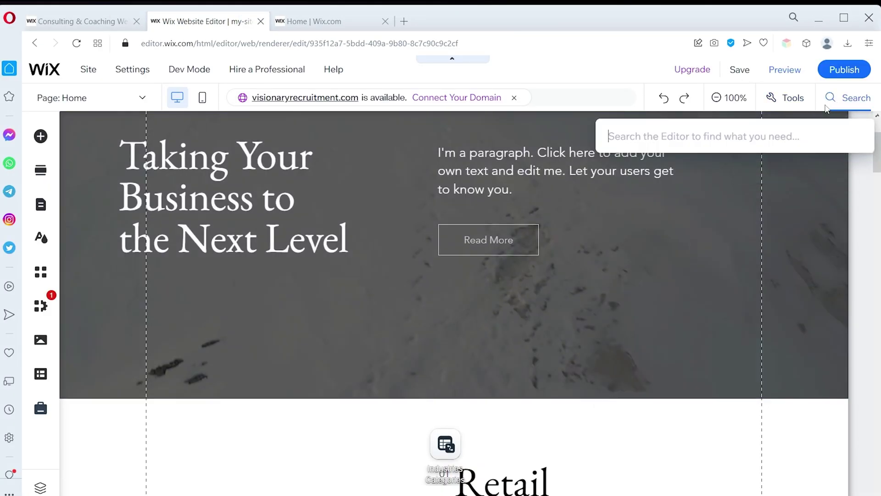
{"action": "type", "text": "How to"}
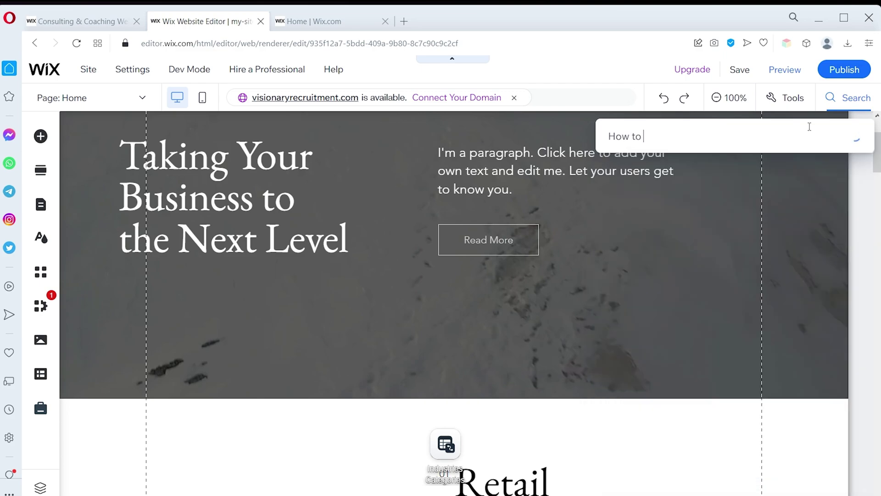
{"action": "left_click", "coordinate": [794, 100]}
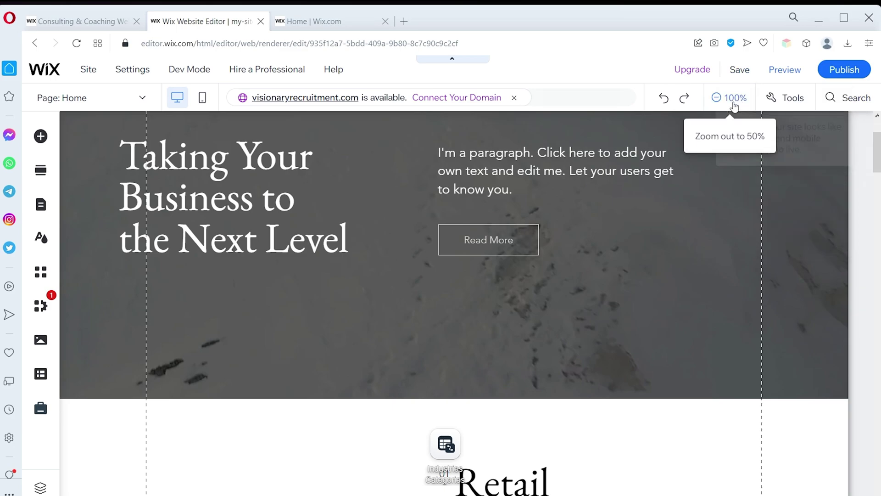
{"action": "left_click", "coordinate": [731, 99]}
{"action": "left_click", "coordinate": [733, 102]}
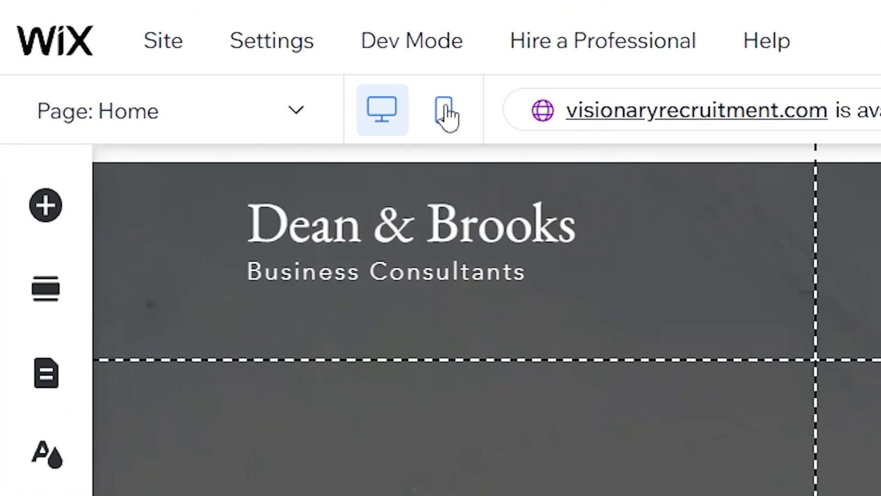
Preview the Home page in mobile layout, return to desktop, and glance at the page list
{"action": "left_click", "coordinate": [445, 114]}
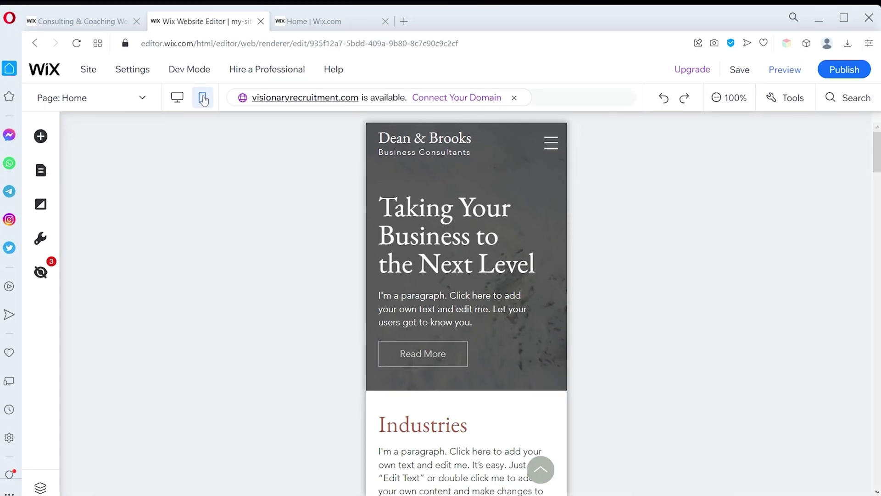
{"action": "left_click", "coordinate": [177, 97]}
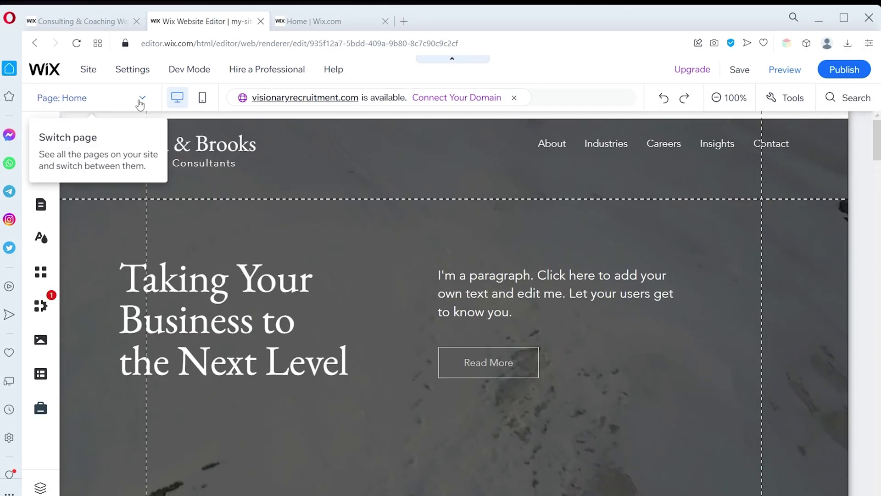
{"action": "left_click", "coordinate": [141, 99]}
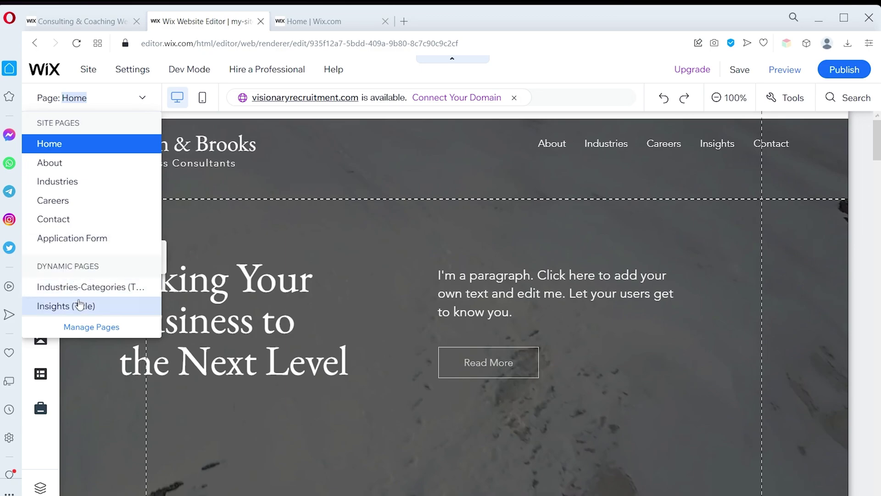
{"action": "left_click", "coordinate": [142, 98]}
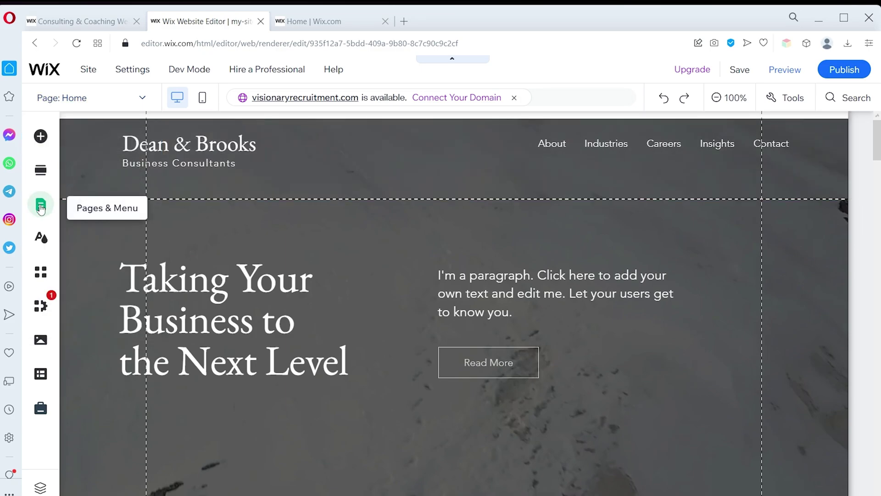
{"action": "left_click", "coordinate": [32, 243]}
{"action": "left_click", "coordinate": [125, 211]}
{"action": "scroll", "coordinate": [89, 305], "scroll_direction": "down", "scroll_amount": 10}
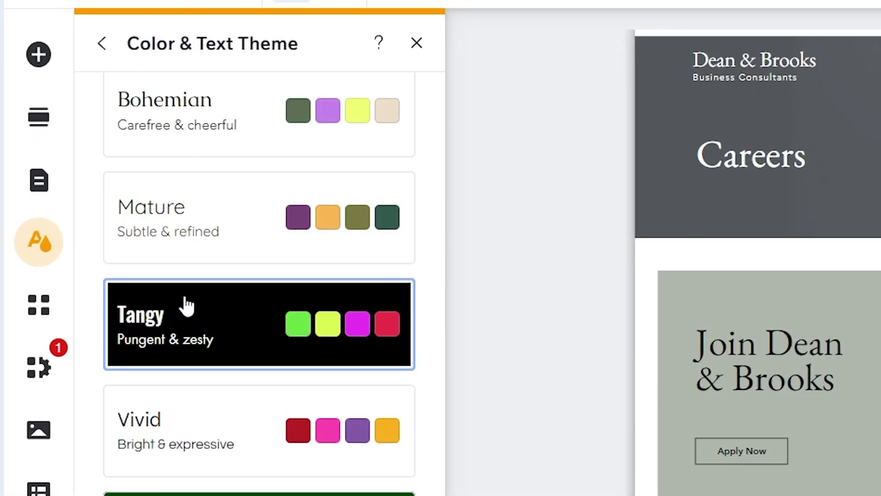
{"action": "scroll", "coordinate": [221, 130], "scroll_direction": "up", "scroll_amount": 10}
{"action": "left_click", "coordinate": [102, 43]}
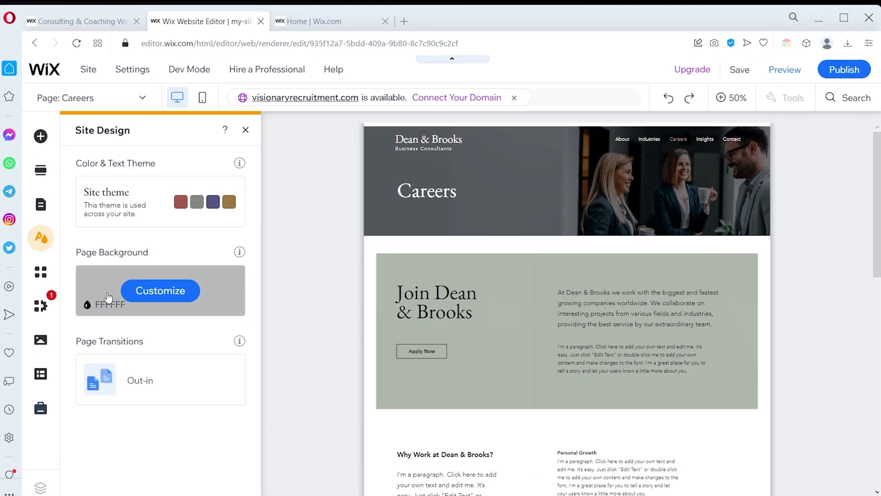
{"action": "left_click", "coordinate": [108, 296]}
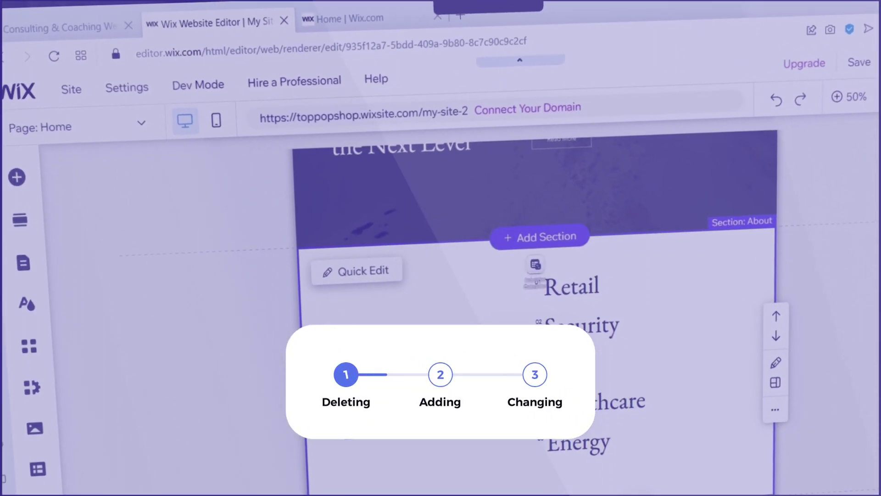
{"action": "scroll", "coordinate": [824, 328], "scroll_direction": "up", "scroll_amount": 5}
{"action": "scroll", "coordinate": [823, 328], "scroll_direction": "down", "scroll_amount": 10}
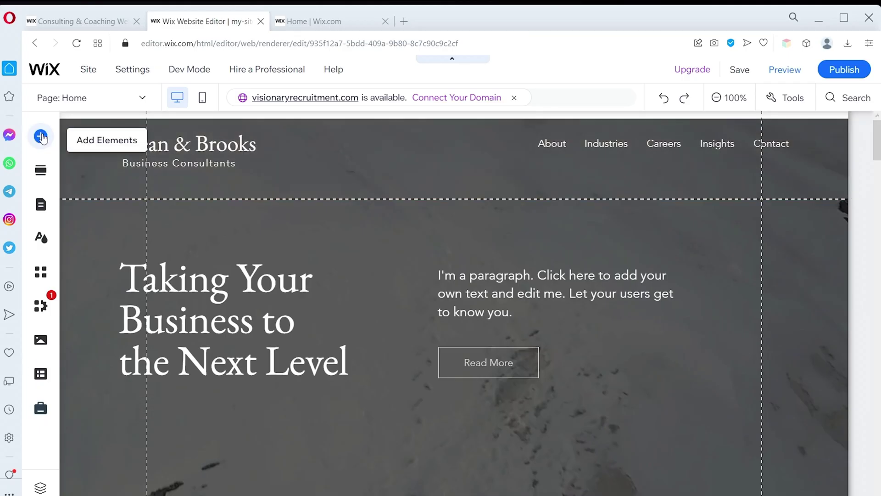
Look through Add Elements and Add Section, then bring up the Pages & Menu list
{"action": "left_click", "coordinate": [40, 135]}
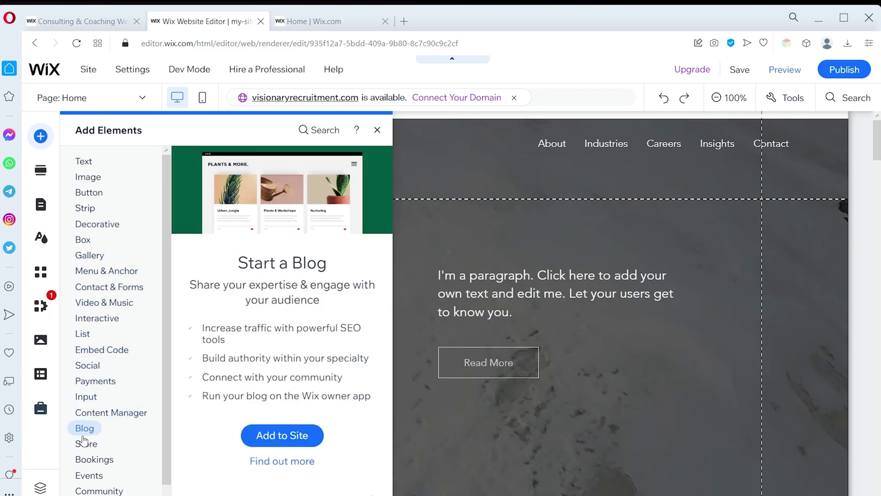
{"action": "left_click", "coordinate": [41, 170]}
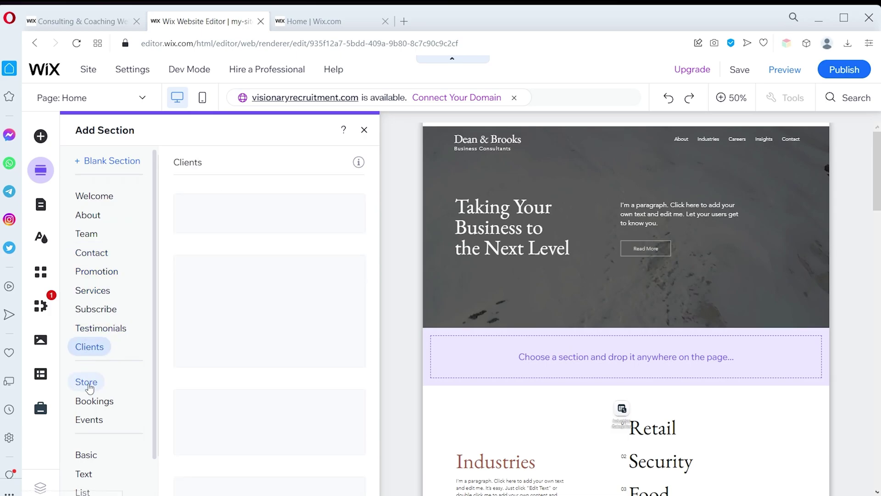
{"action": "left_click", "coordinate": [41, 205]}
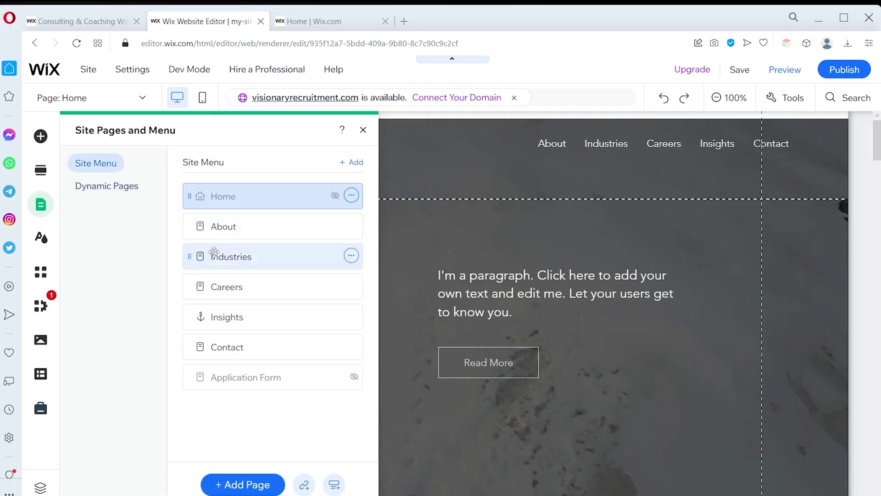
Delete the Industries page from the site's Pages & Menu list
{"action": "left_click", "coordinate": [196, 286]}
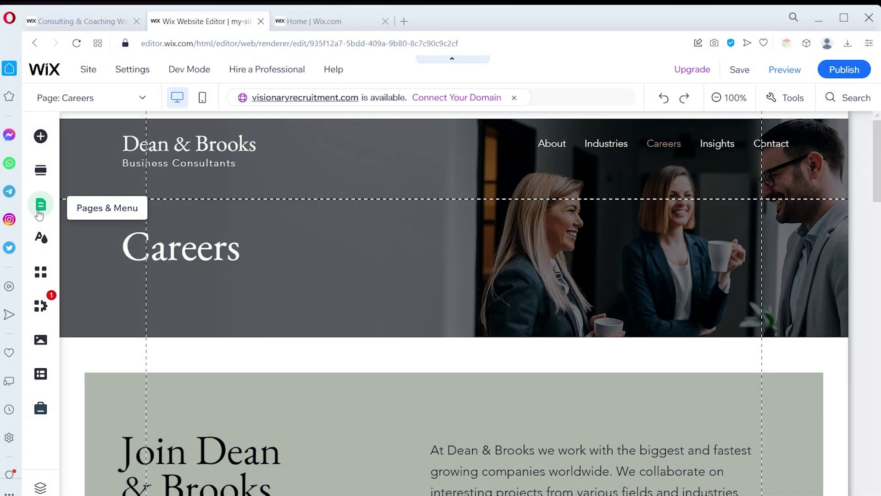
{"action": "left_click", "coordinate": [39, 213]}
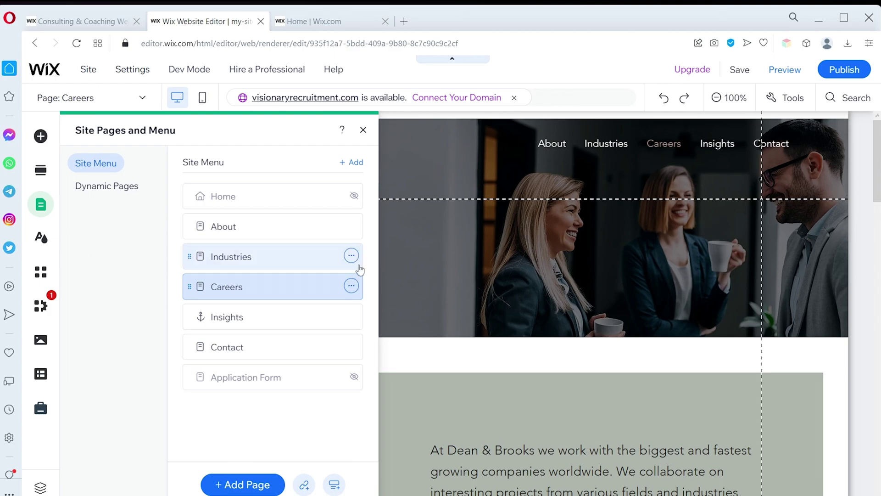
{"action": "left_click", "coordinate": [316, 257]}
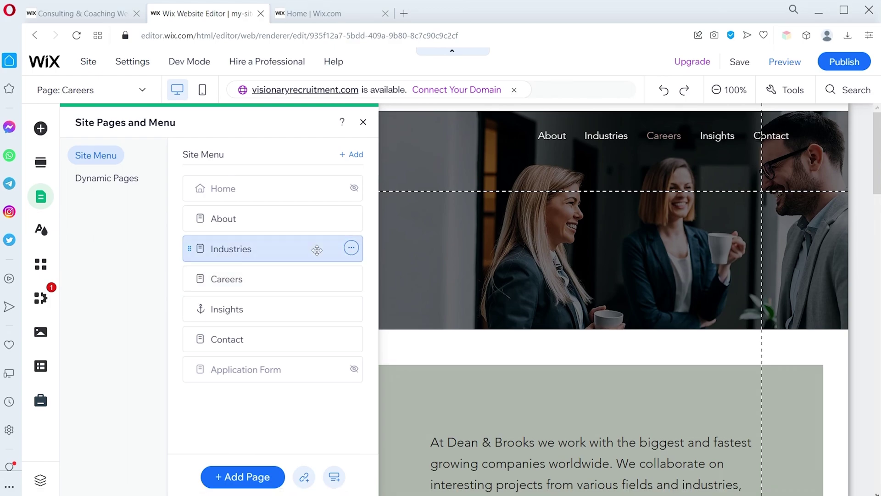
{"action": "left_click", "coordinate": [351, 255]}
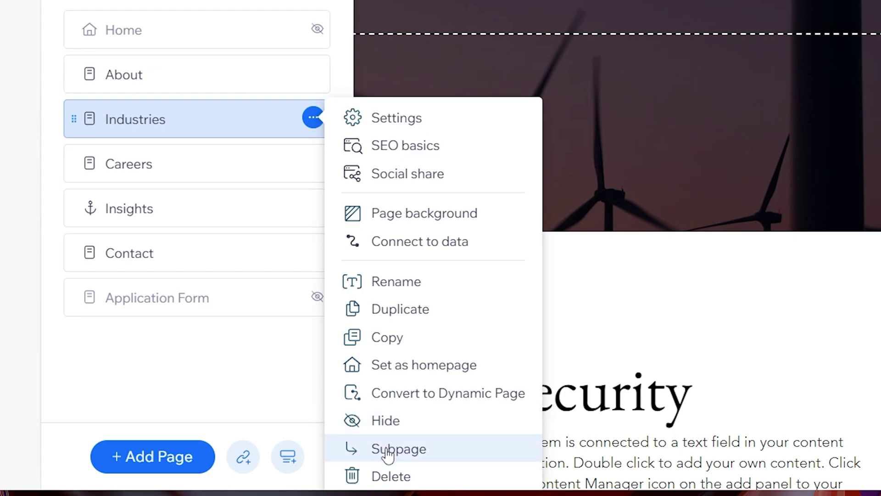
{"action": "left_click", "coordinate": [390, 475]}
{"action": "left_click", "coordinate": [583, 322]}
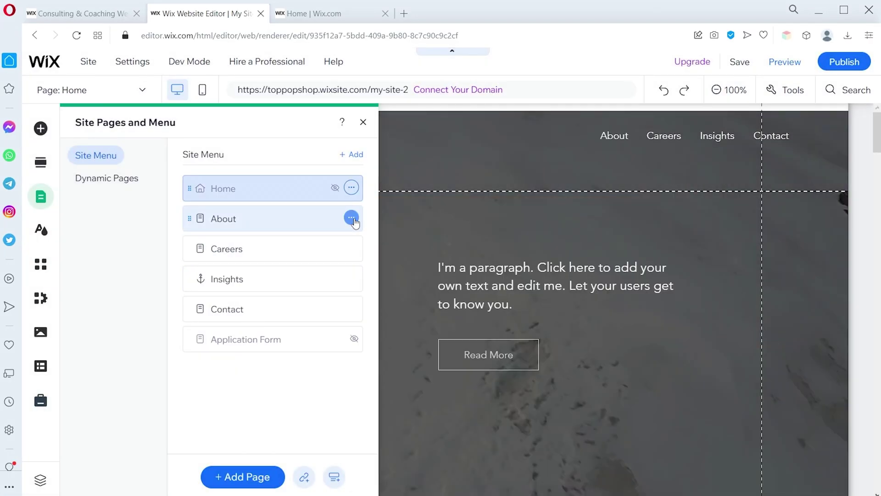
Hide the About page from the menu, then show it again
{"action": "left_click", "coordinate": [351, 218]}
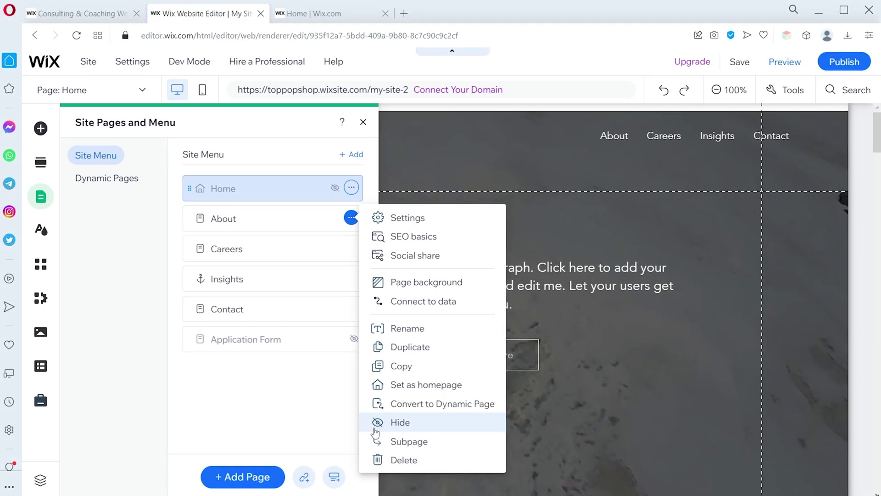
{"action": "left_click", "coordinate": [376, 422]}
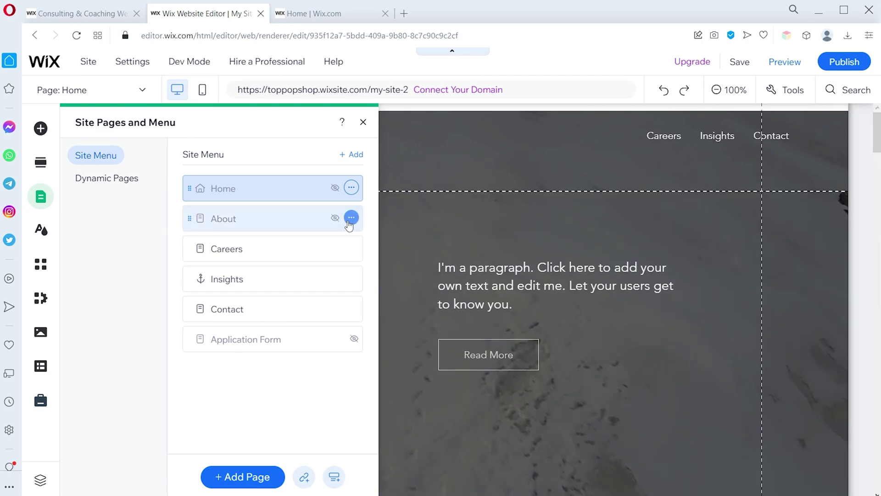
{"action": "left_click", "coordinate": [350, 220]}
{"action": "left_click", "coordinate": [376, 421]}
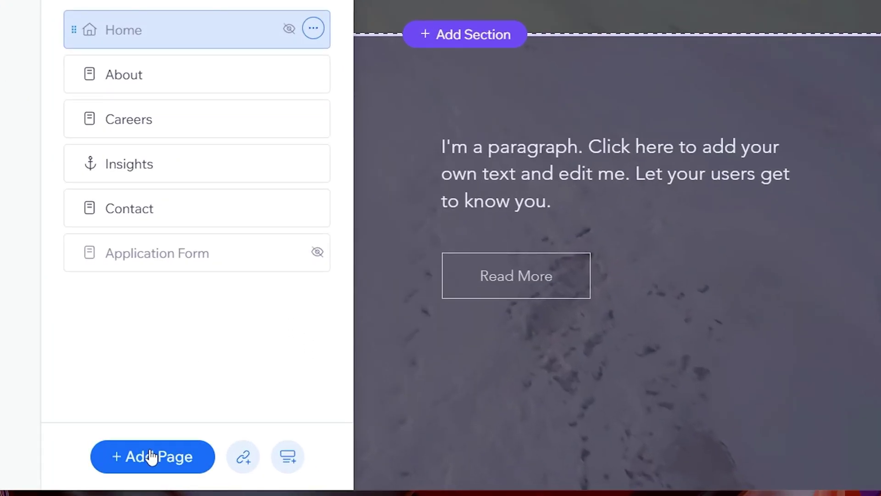
Add a Wix Blog to the site as a new page
{"action": "left_click", "coordinate": [151, 457]}
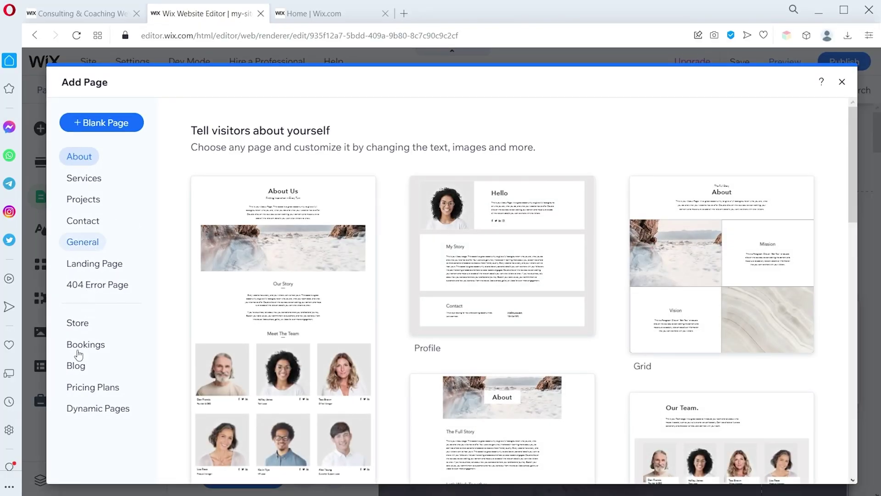
{"action": "left_click", "coordinate": [82, 365]}
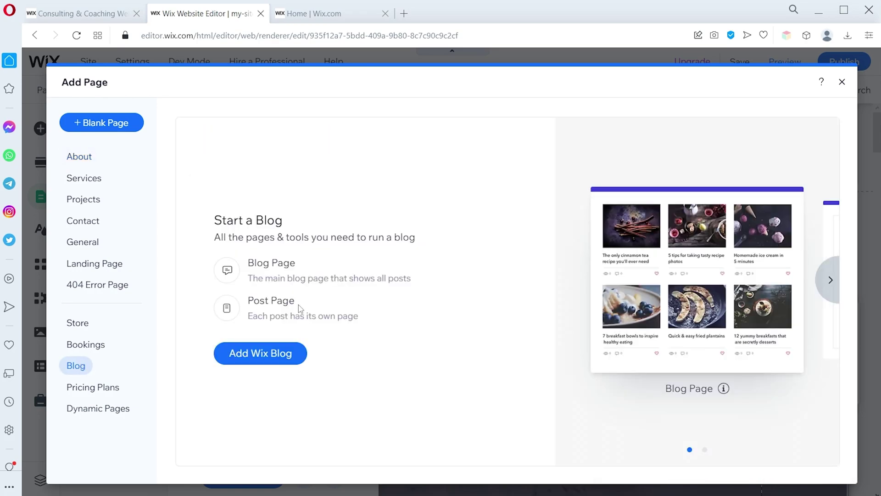
{"action": "left_click", "coordinate": [265, 352]}
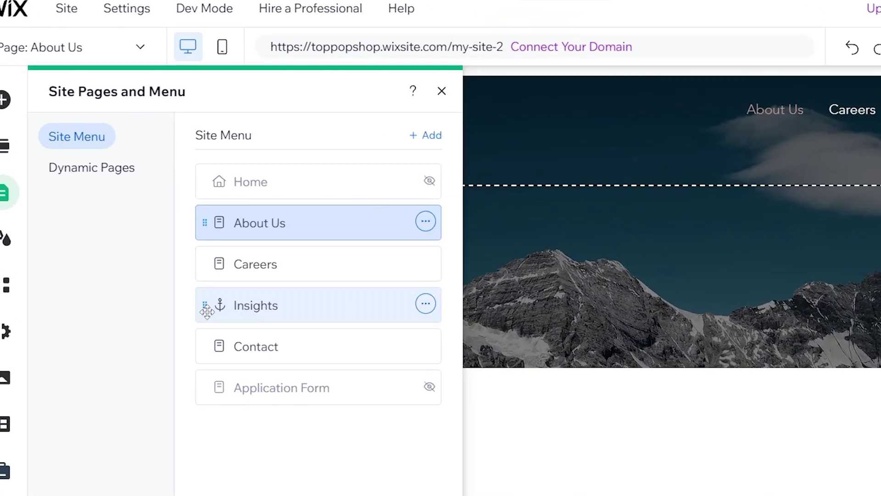
Move Insights above Careers in the menu and rename About to About Us
{"action": "left_click_drag", "start_coordinate": [193, 278], "coordinate": [212, 268]}
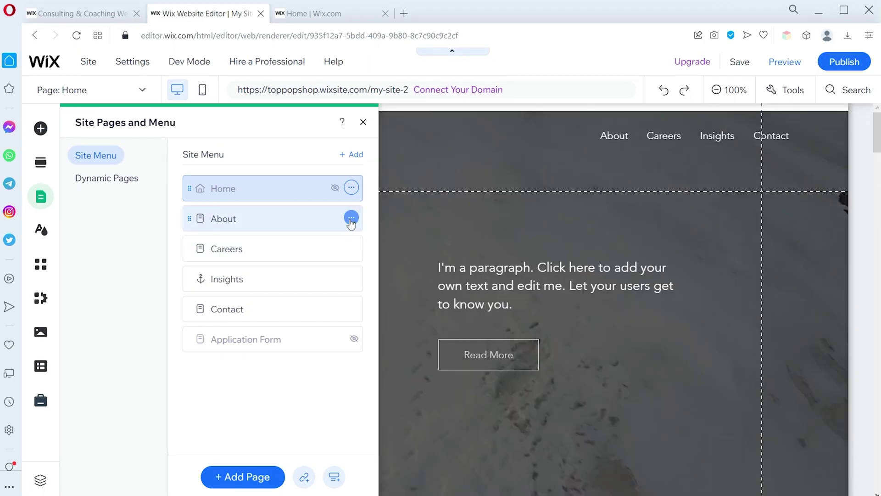
{"action": "left_click", "coordinate": [351, 218]}
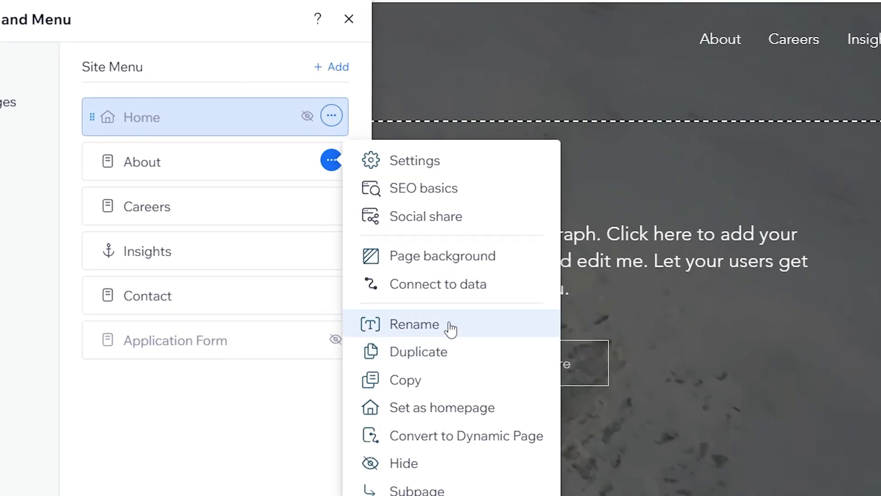
{"action": "left_click", "coordinate": [431, 328]}
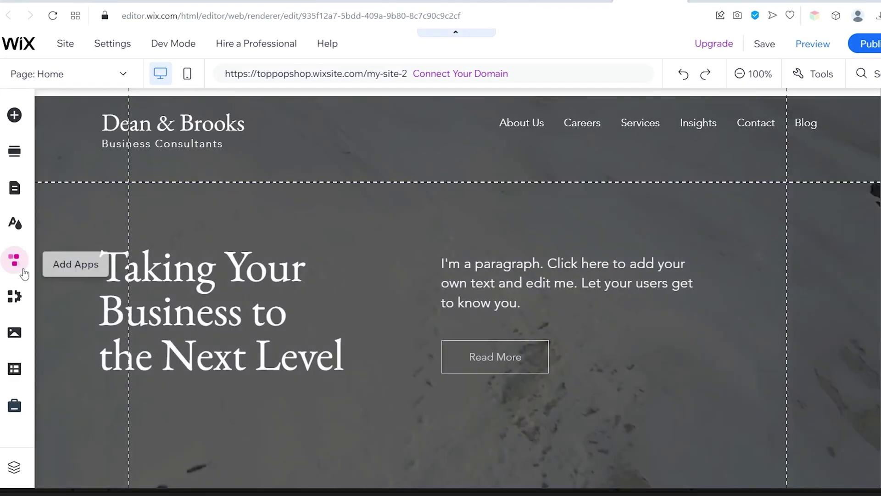
{"action": "left_click", "coordinate": [16, 265]}
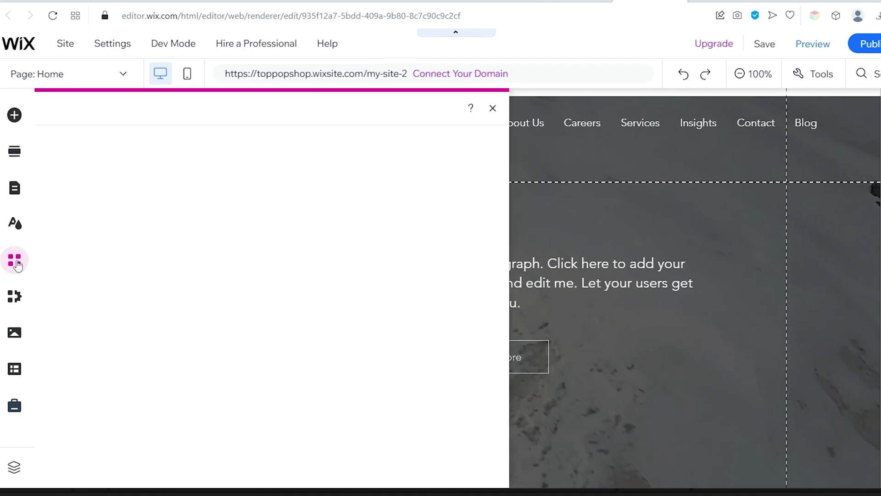
{"action": "left_click", "coordinate": [121, 243]}
{"action": "scroll", "coordinate": [360, 232], "scroll_direction": "down", "scroll_amount": 6}
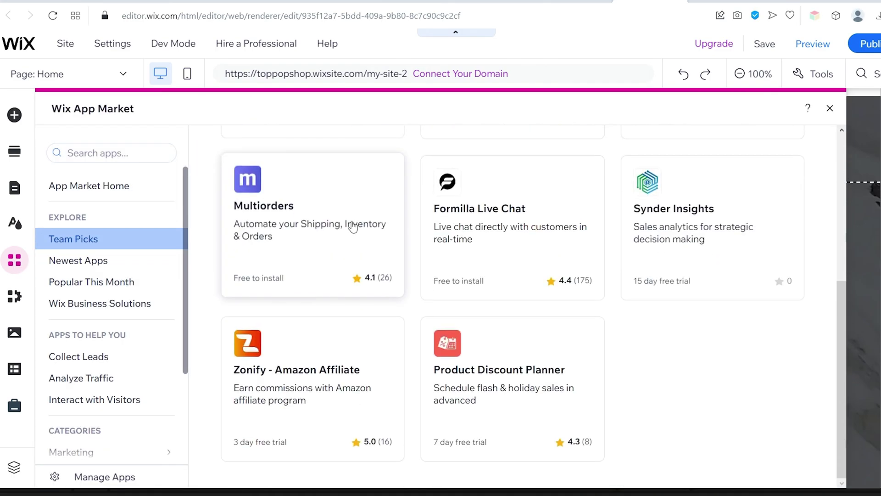
{"action": "left_click", "coordinate": [68, 261]}
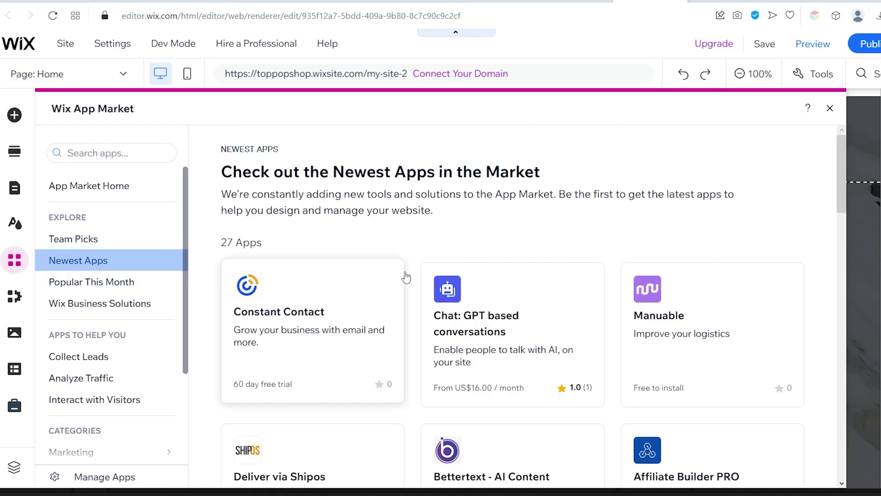
{"action": "scroll", "coordinate": [398, 243], "scroll_direction": "down", "scroll_amount": 17}
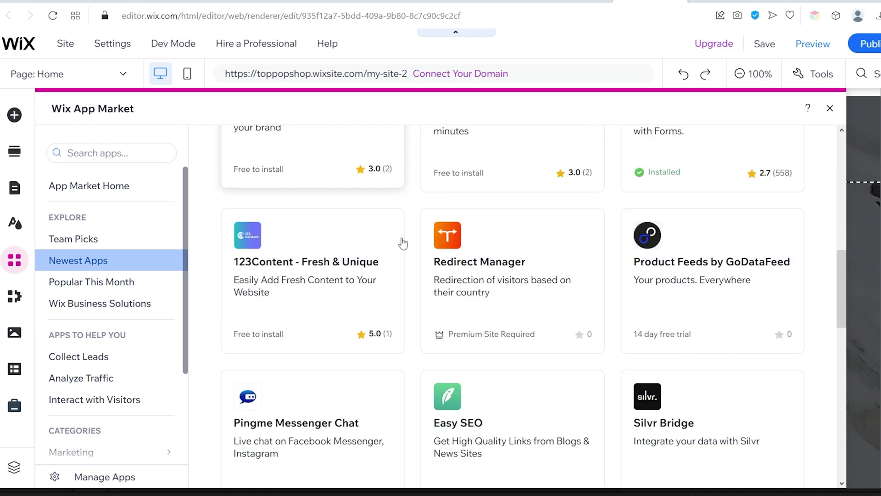
{"action": "left_click", "coordinate": [94, 282]}
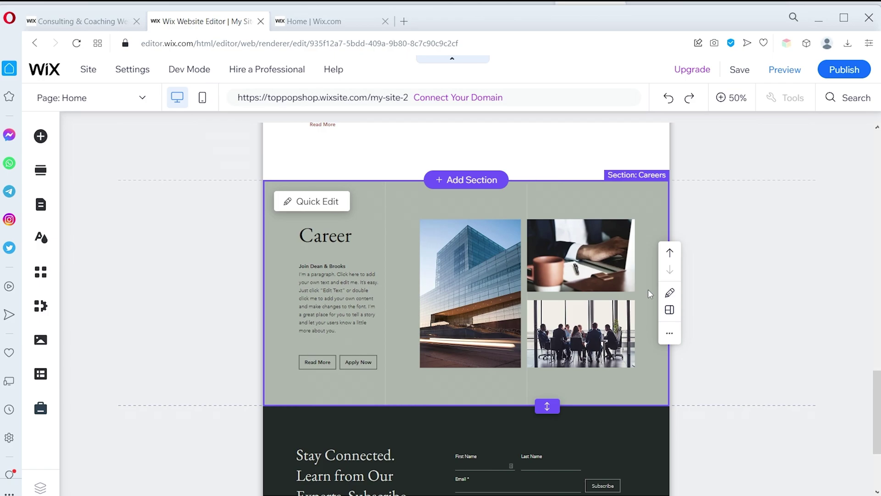
Delete the Career section from the home page and open Add Section below the blog posts
{"action": "key", "text": "Delete"}
{"action": "key", "text": "ctrl+z"}
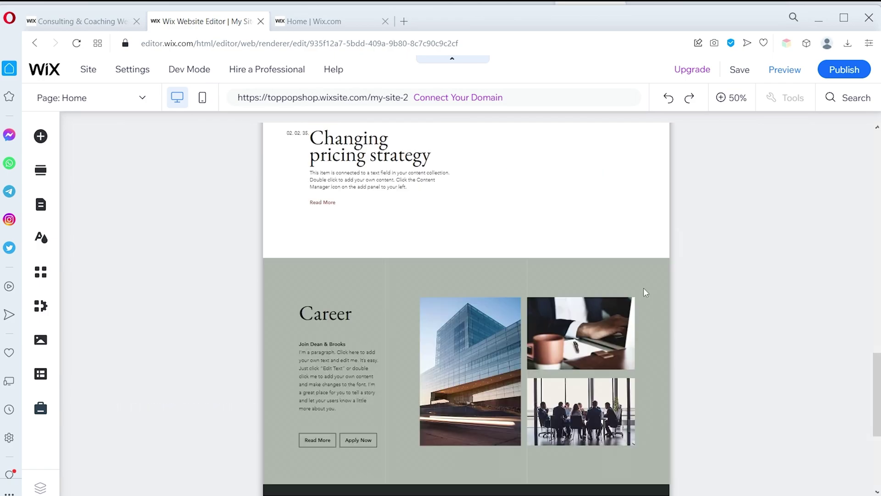
{"action": "right_click", "coordinate": [579, 271]}
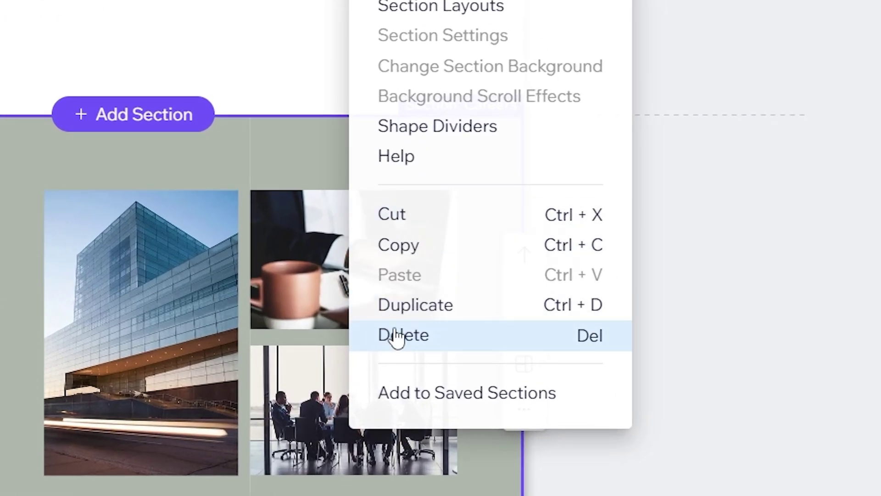
{"action": "left_click", "coordinate": [463, 348]}
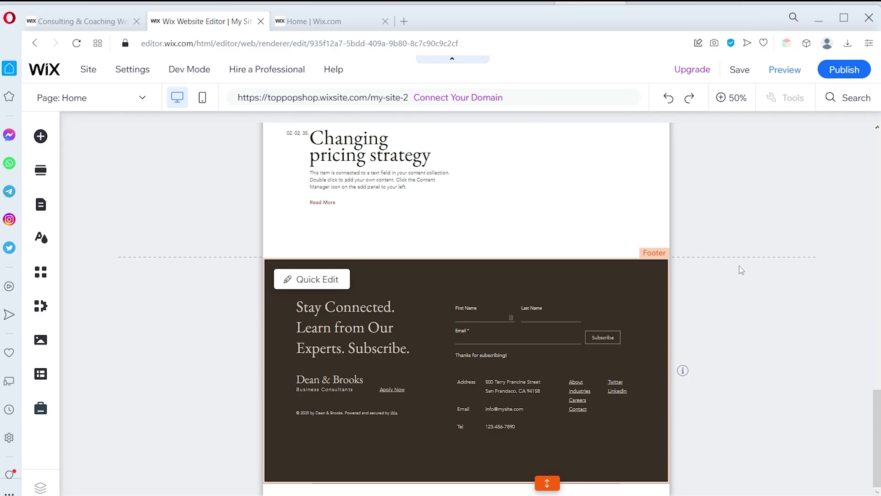
{"action": "left_click", "coordinate": [741, 270]}
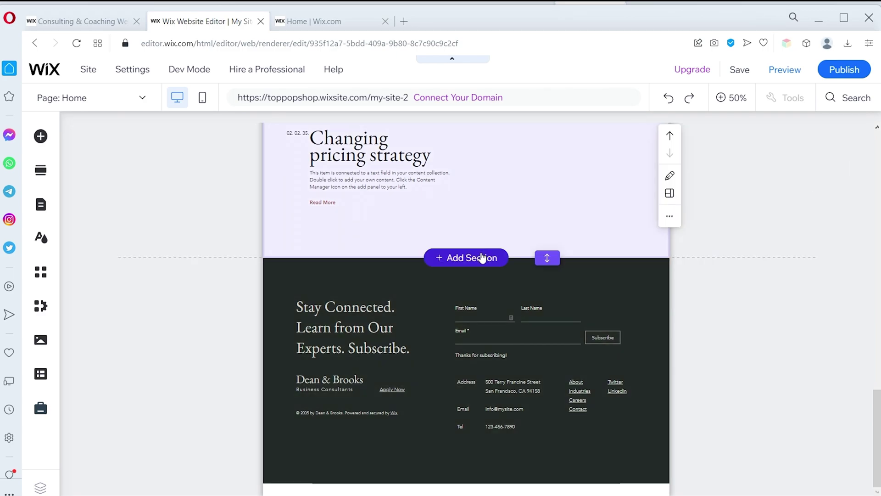
{"action": "left_click", "coordinate": [466, 257]}
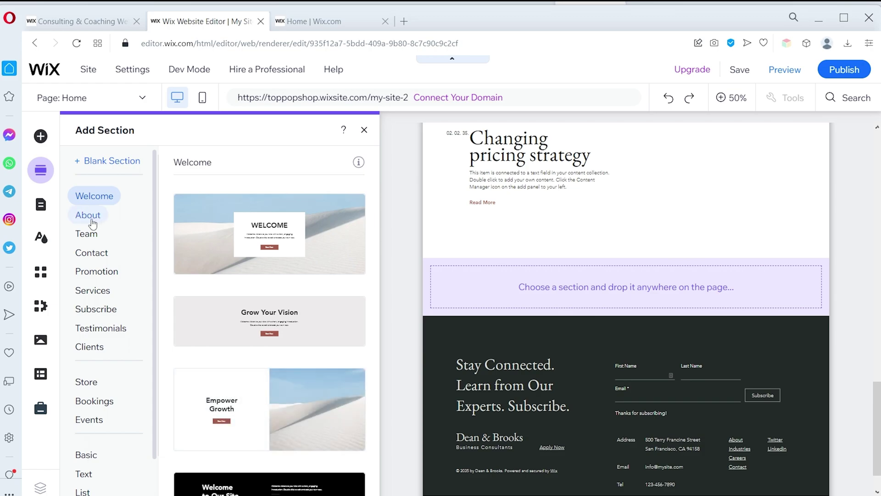
Drop the 'Get to Know Us' About preset between the blog posts and footer, then open its layouts
{"action": "left_click", "coordinate": [92, 216]}
{"action": "left_click", "coordinate": [86, 234]}
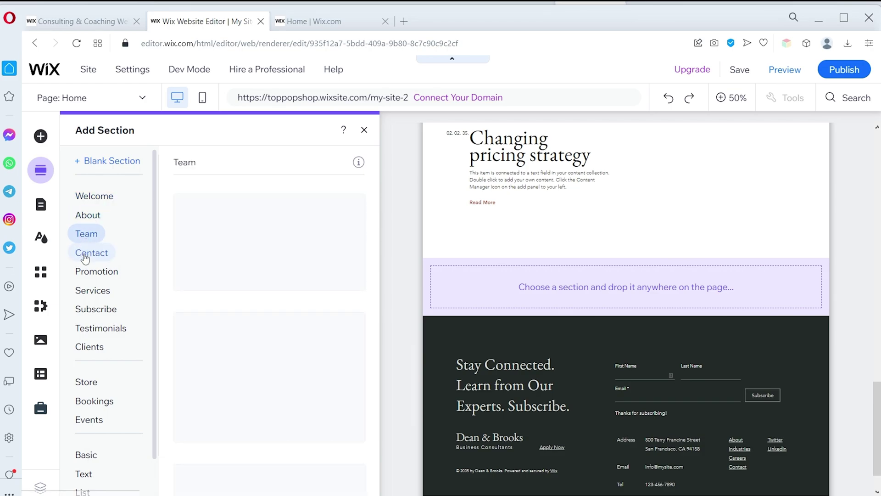
{"action": "left_click", "coordinate": [90, 259]}
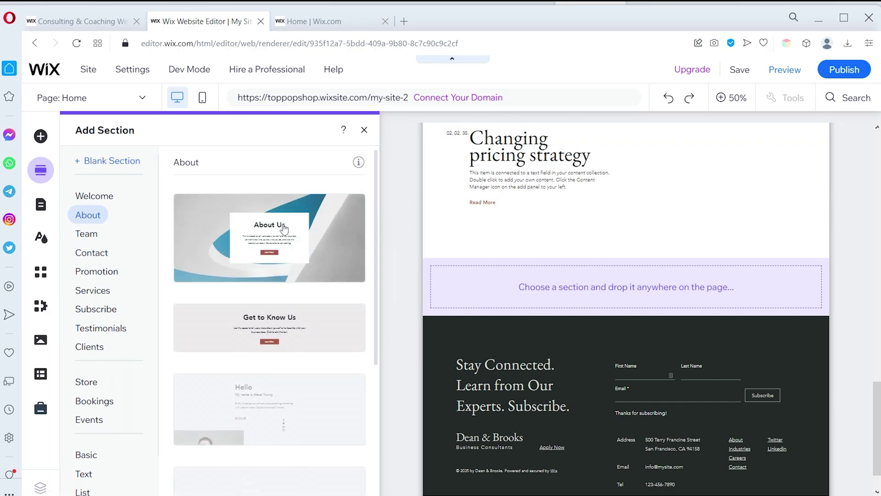
{"action": "scroll", "coordinate": [275, 217], "scroll_direction": "down", "scroll_amount": 3}
{"action": "left_click_drag", "start_coordinate": [274, 217], "coordinate": [548, 301]}
{"action": "scroll", "coordinate": [557, 299], "scroll_direction": "down", "scroll_amount": 5}
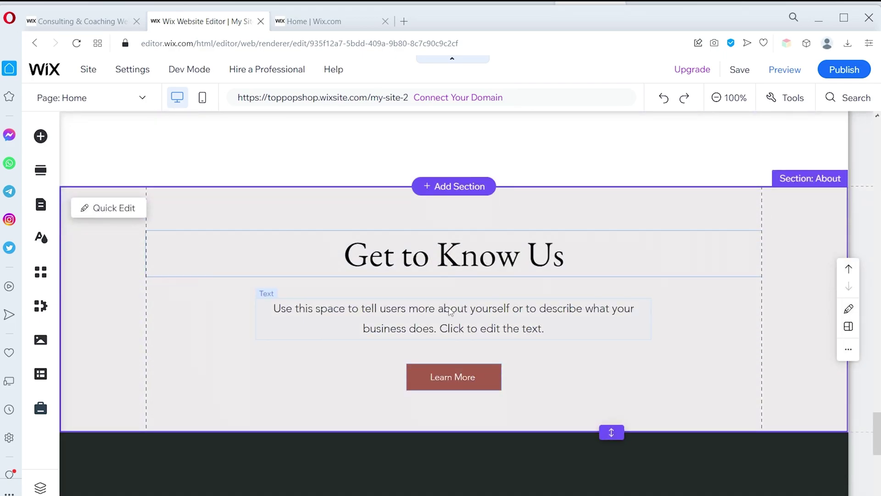
{"action": "scroll", "coordinate": [280, 247], "scroll_direction": "up", "scroll_amount": 1}
{"action": "left_click", "coordinate": [282, 220]}
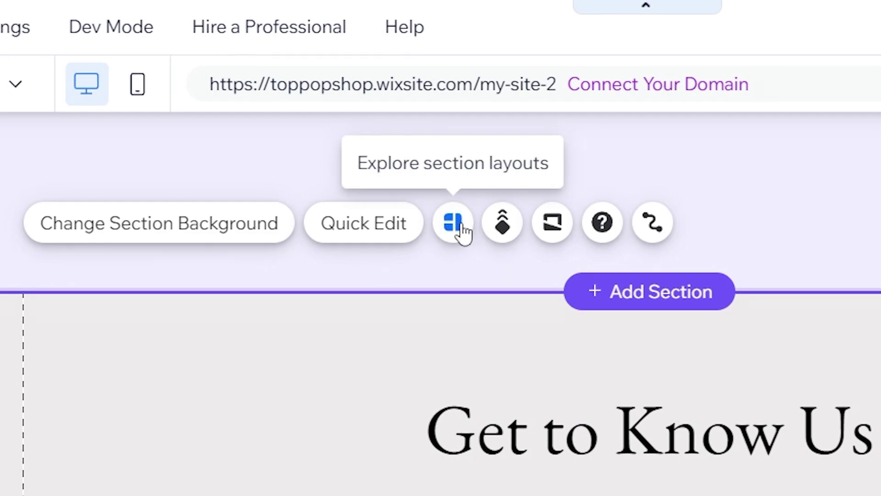
{"action": "left_click", "coordinate": [463, 225]}
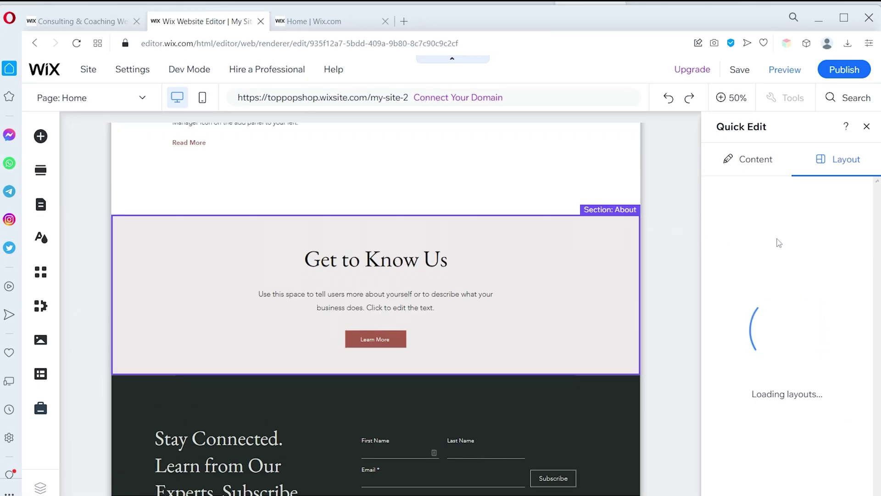
Keep the centred layout for Get to Know Us and give the section a grey colour background
{"action": "scroll", "coordinate": [792, 270], "scroll_direction": "down", "scroll_amount": 5}
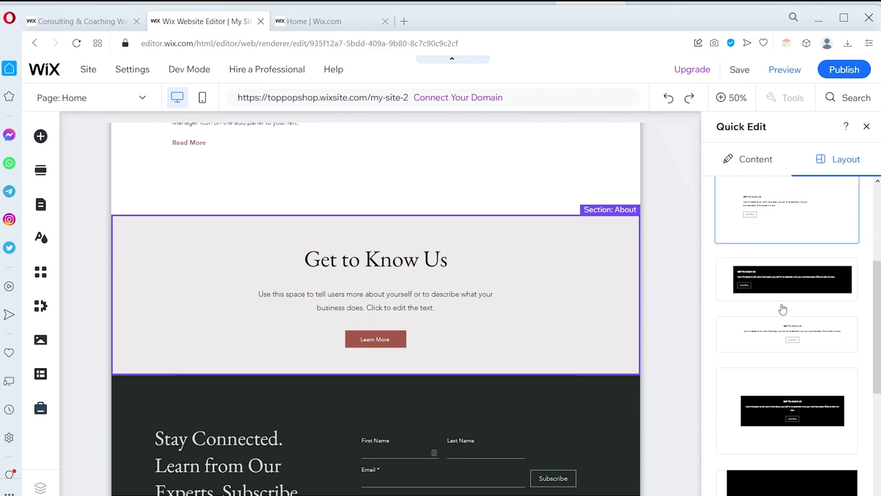
{"action": "left_click", "coordinate": [813, 440]}
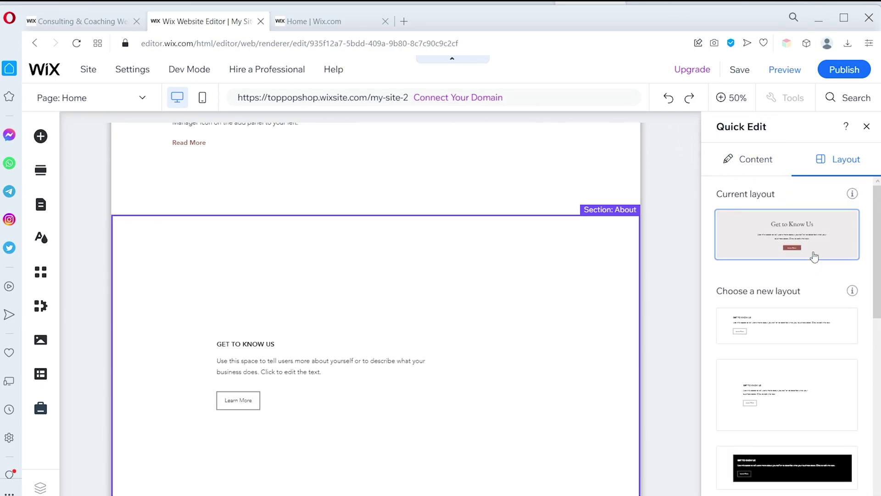
{"action": "left_click", "coordinate": [769, 225]}
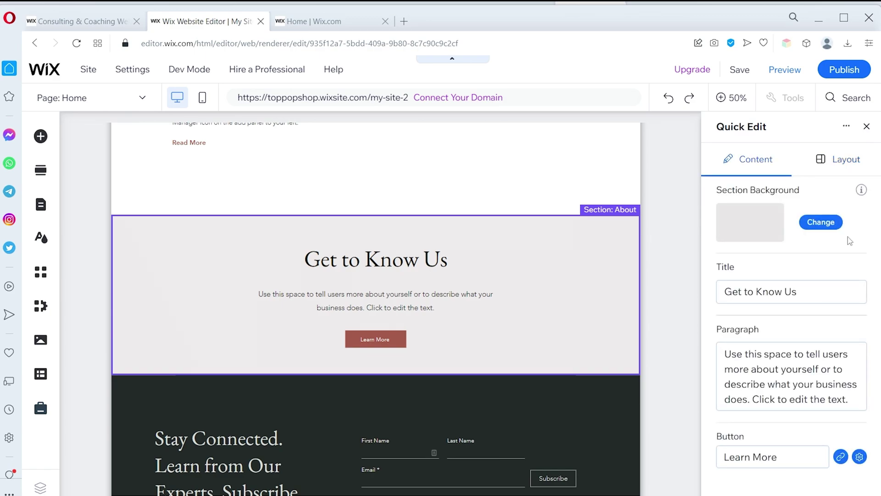
{"action": "left_click", "coordinate": [821, 222]}
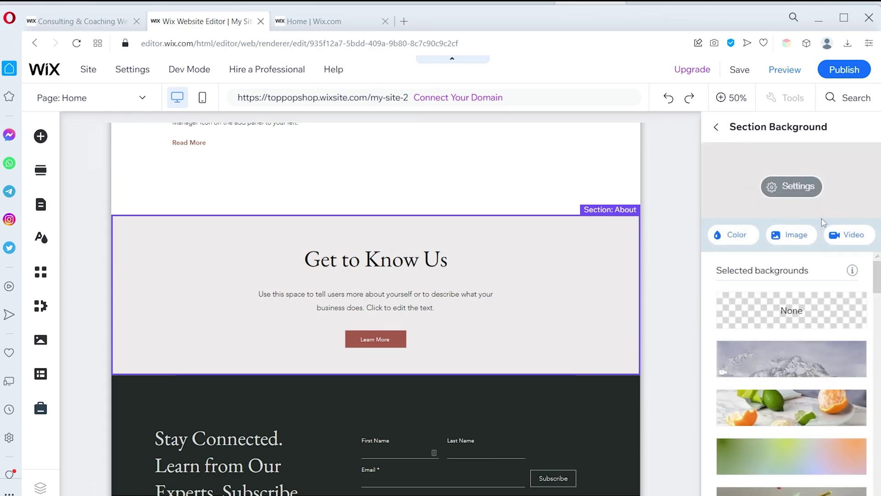
{"action": "left_click", "coordinate": [744, 234]}
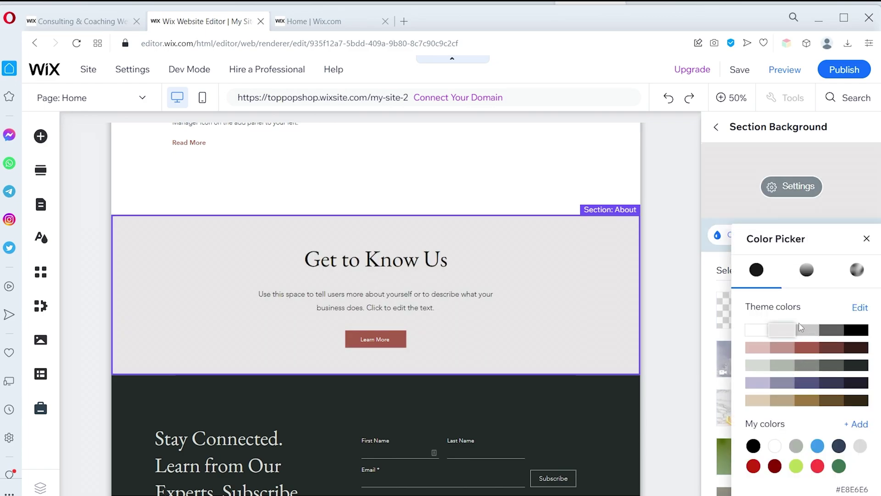
{"action": "left_click", "coordinate": [813, 333]}
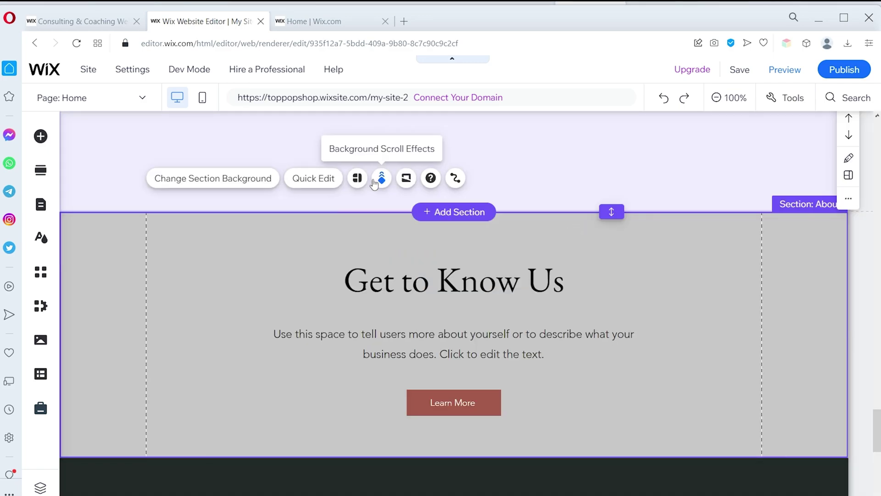
Review the section's Scroll Effects and Shape Dividers, leaving None applied
{"action": "left_click", "coordinate": [380, 180]}
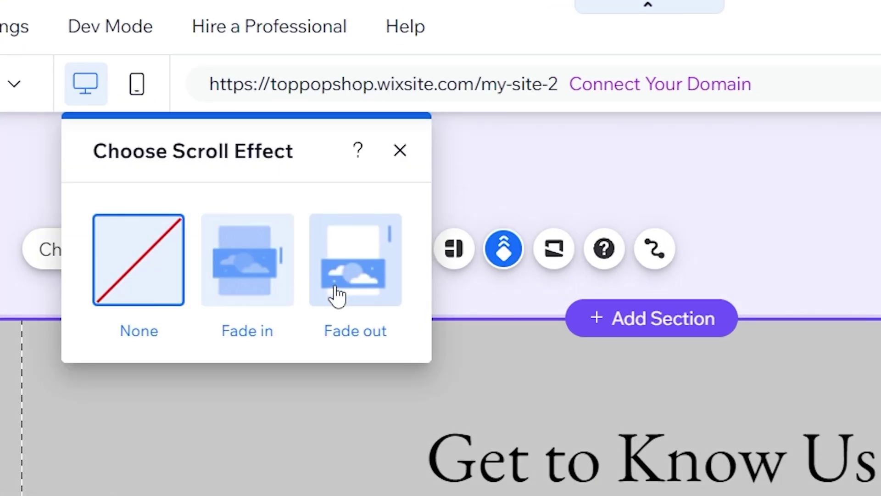
{"action": "left_click", "coordinate": [551, 248]}
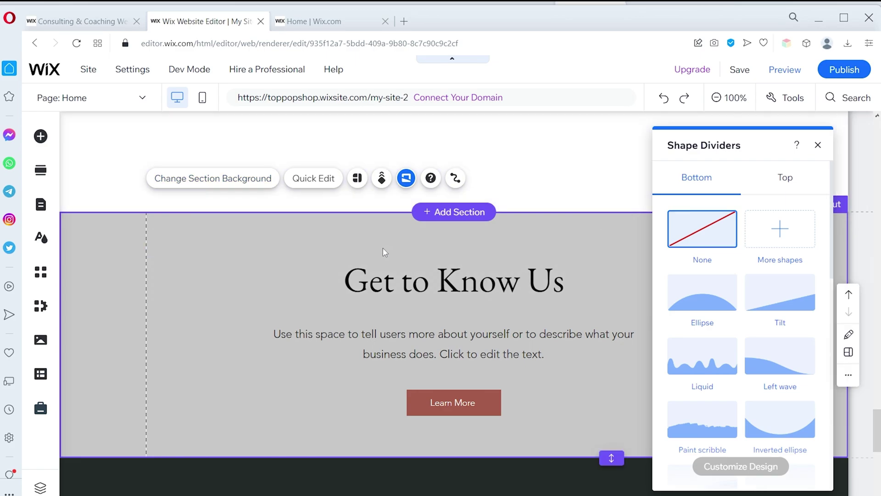
{"action": "left_click", "coordinate": [818, 145]}
Delete and restore the Get to Know Us paragraph, then bring up the Add Elements panel
{"action": "left_click", "coordinate": [563, 281]}
{"action": "scroll", "coordinate": [564, 214], "scroll_direction": "down", "scroll_amount": 2}
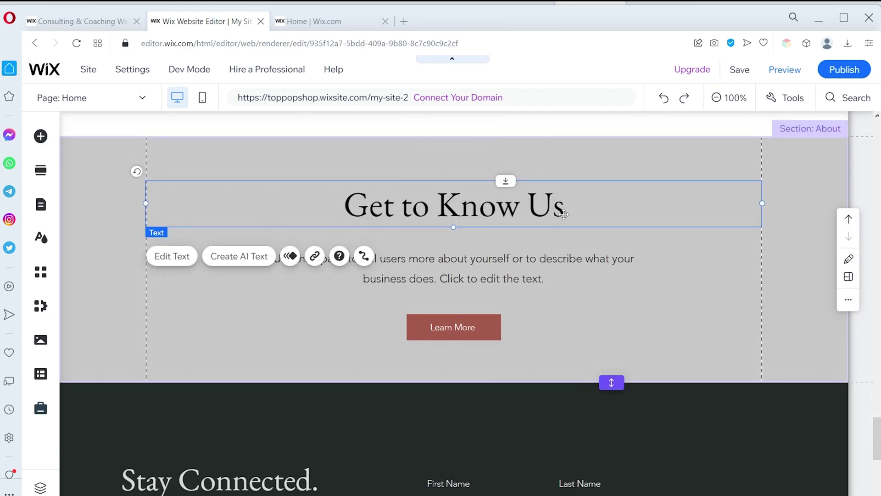
{"action": "left_click", "coordinate": [446, 270]}
{"action": "key", "text": "Delete"}
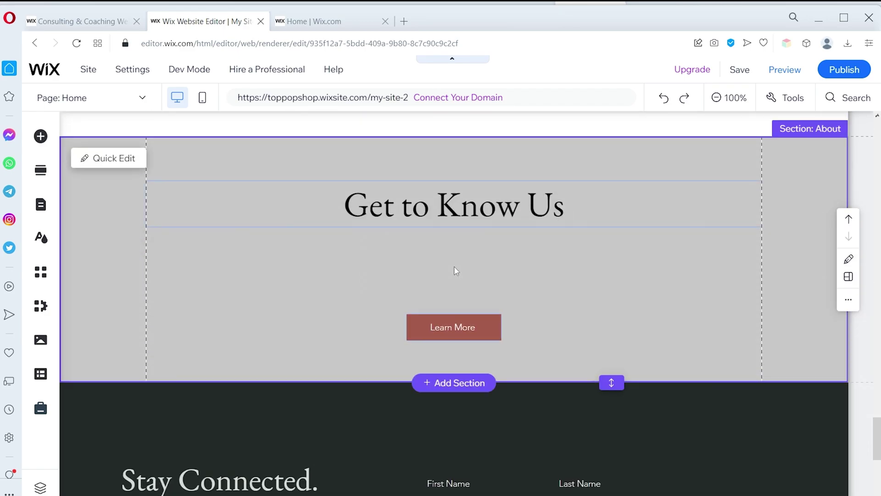
{"action": "key", "text": "ctrl+z"}
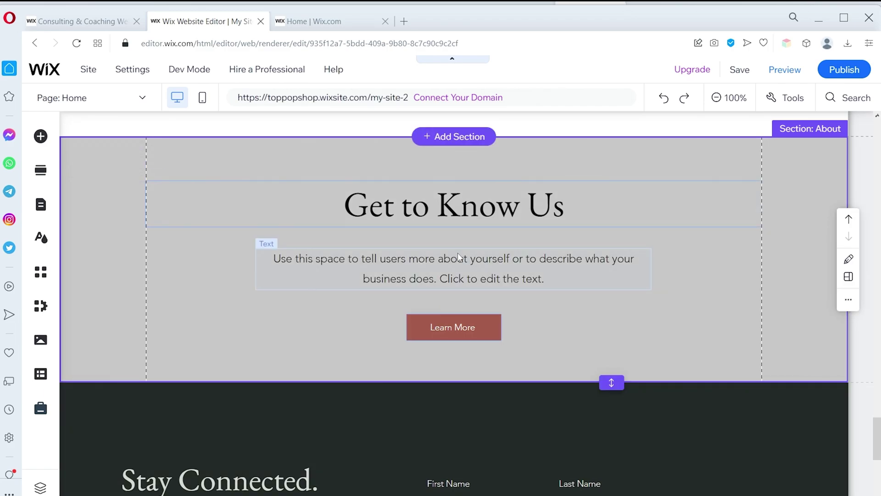
{"action": "left_click", "coordinate": [463, 266]}
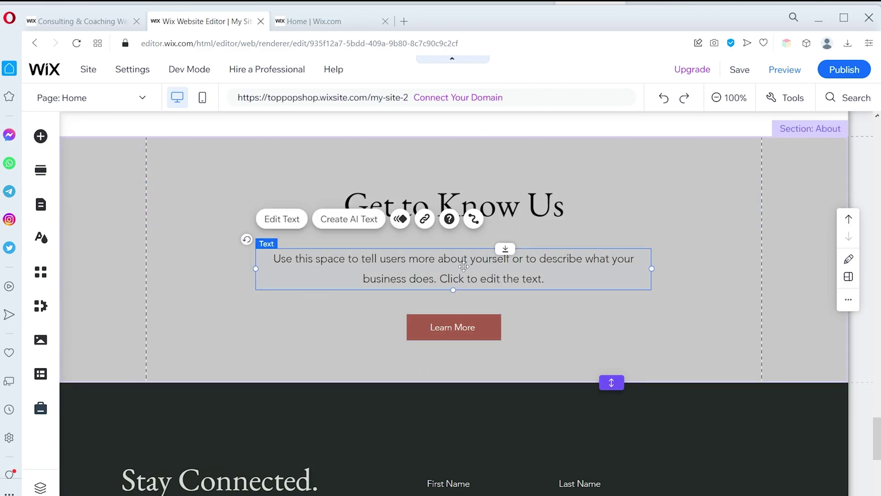
{"action": "right_click", "coordinate": [463, 266]}
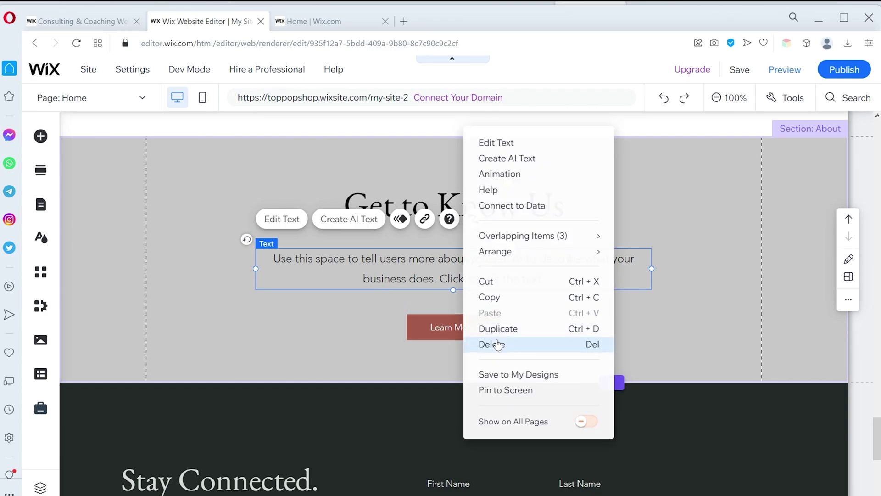
{"action": "left_click", "coordinate": [806, 337]}
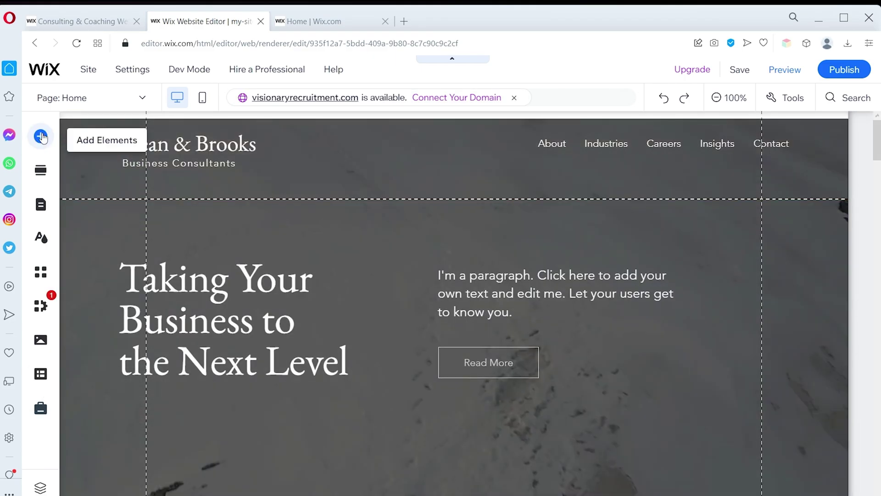
{"action": "left_click", "coordinate": [41, 136]}
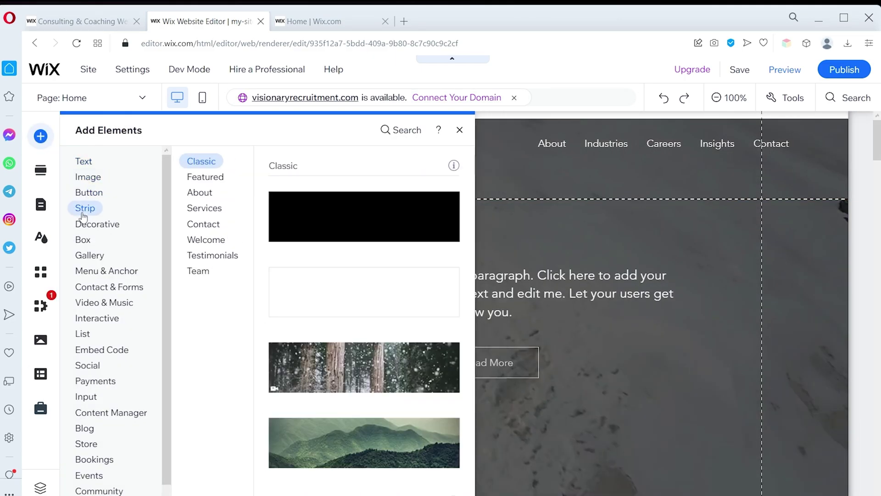
Browse the Decorative horizontal lines and featured vector art in Add Elements
{"action": "mouse_move", "coordinate": [85, 230]}
{"action": "left_click", "coordinate": [187, 229]}
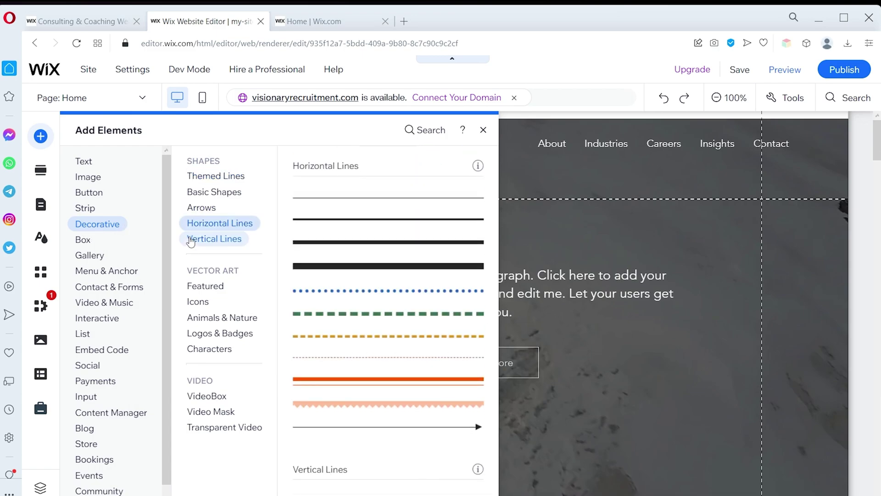
{"action": "left_click", "coordinate": [197, 285]}
{"action": "mouse_move", "coordinate": [84, 273]}
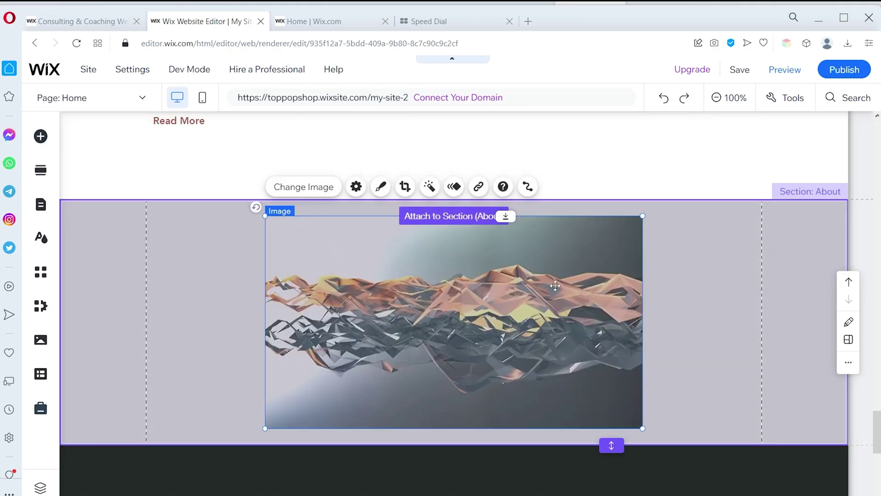
Stretch the About section to H 576 and place the abstract image between heading and Learn More button
{"action": "left_click_drag", "start_coordinate": [611, 445], "coordinate": [612, 494]}
{"action": "scroll", "coordinate": [637, 458], "scroll_direction": "down", "scroll_amount": 2}
{"action": "left_click_drag", "start_coordinate": [611, 370], "coordinate": [611, 434]}
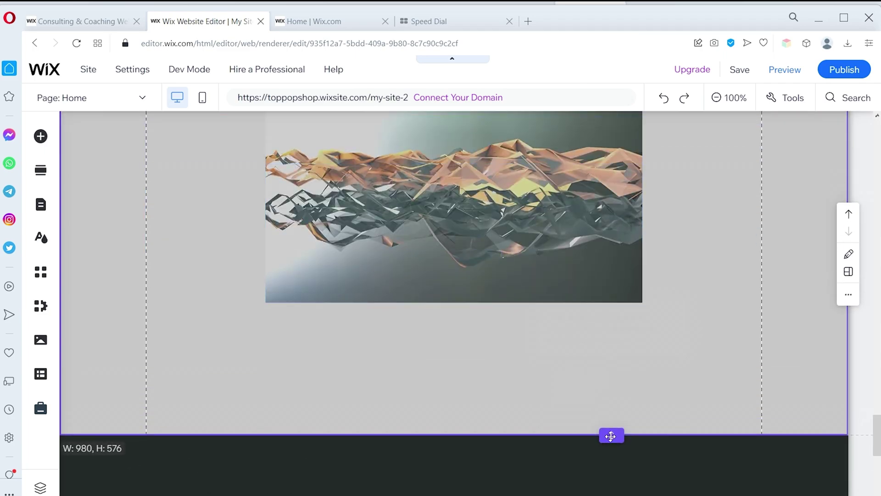
{"action": "scroll", "coordinate": [548, 285], "scroll_direction": "up", "scroll_amount": 2}
{"action": "left_click", "coordinate": [548, 285]}
{"action": "mouse_move", "coordinate": [549, 285]}
{"action": "left_mouse_down"}
{"action": "mouse_move", "coordinate": [751, 390]}
{"action": "mouse_move", "coordinate": [539, 300]}
{"action": "mouse_move", "coordinate": [548, 317]}
{"action": "mouse_move", "coordinate": [544, 299]}
{"action": "left_mouse_up"}
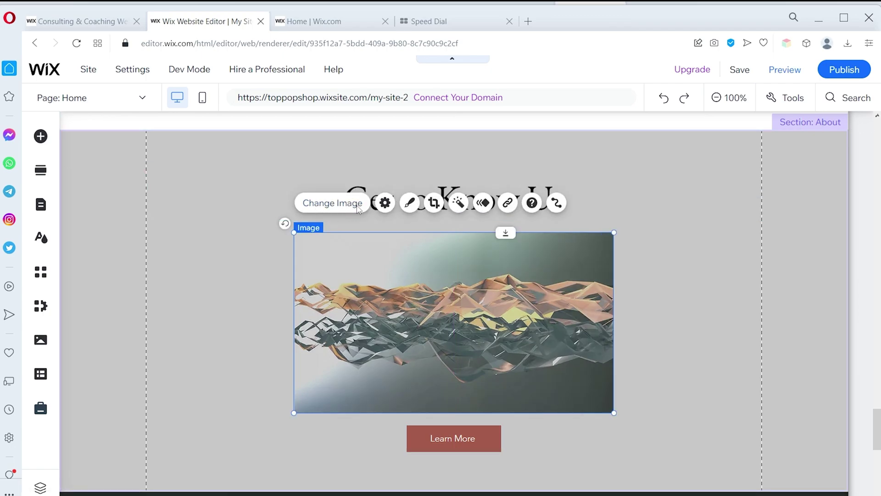
{"action": "left_click", "coordinate": [344, 200]}
{"action": "left_click", "coordinate": [306, 155]}
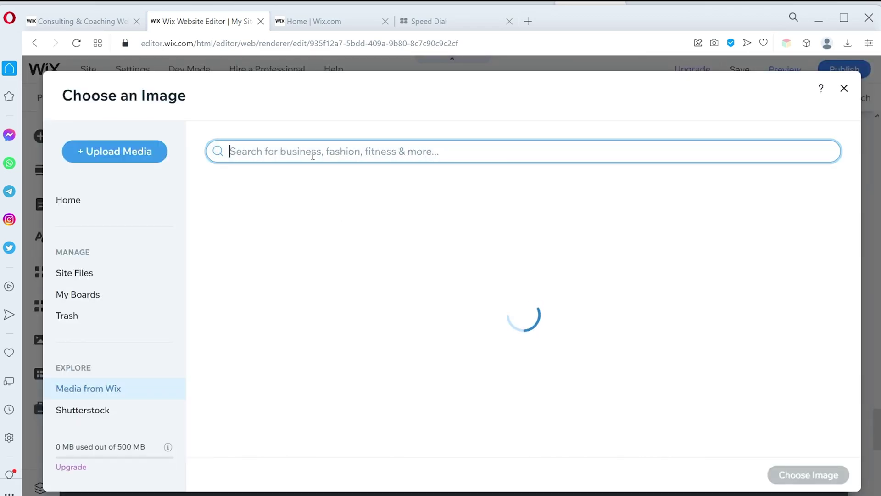
{"action": "type", "text": "office"}
{"action": "key", "text": "Return"}
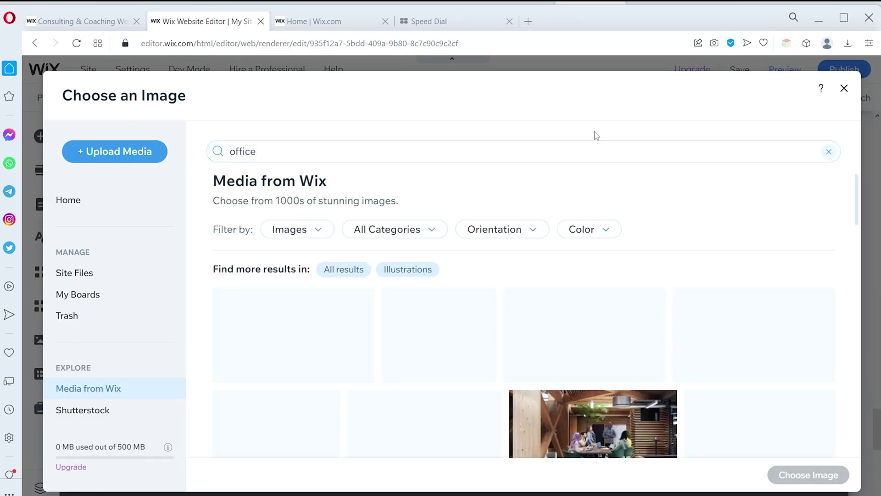
{"action": "left_click", "coordinate": [323, 320]}
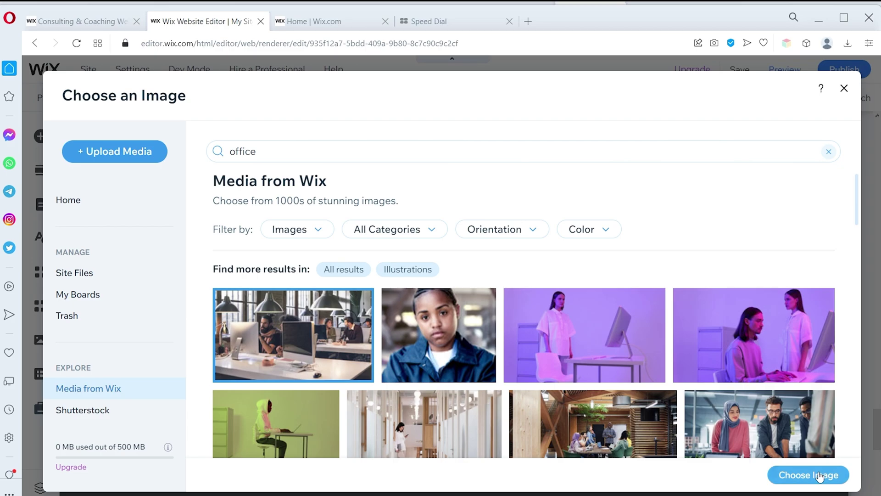
{"action": "left_click", "coordinate": [808, 474]}
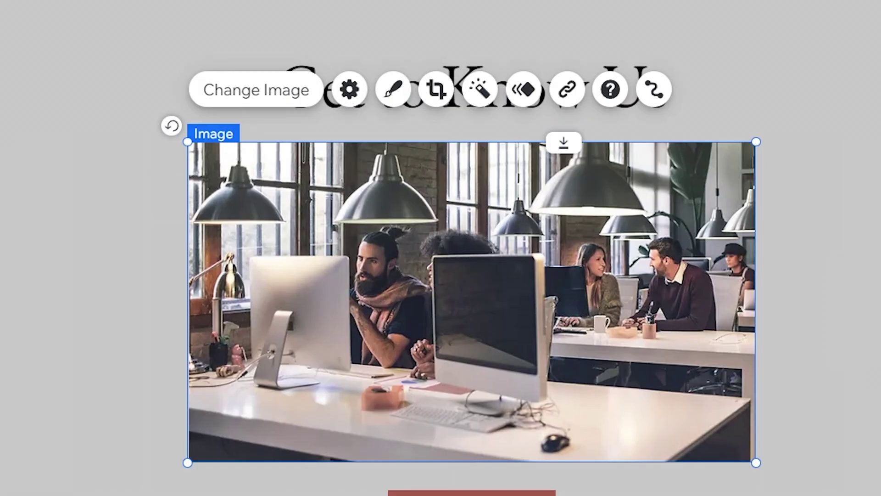
{"action": "left_click", "coordinate": [434, 87]}
{"action": "left_click_drag", "start_coordinate": [463, 108], "coordinate": [485, 154]}
{"action": "left_click_drag", "start_coordinate": [467, 418], "coordinate": [459, 374]}
{"action": "left_click", "coordinate": [757, 99]}
{"action": "left_click_drag", "start_coordinate": [784, 174], "coordinate": [636, 173]}
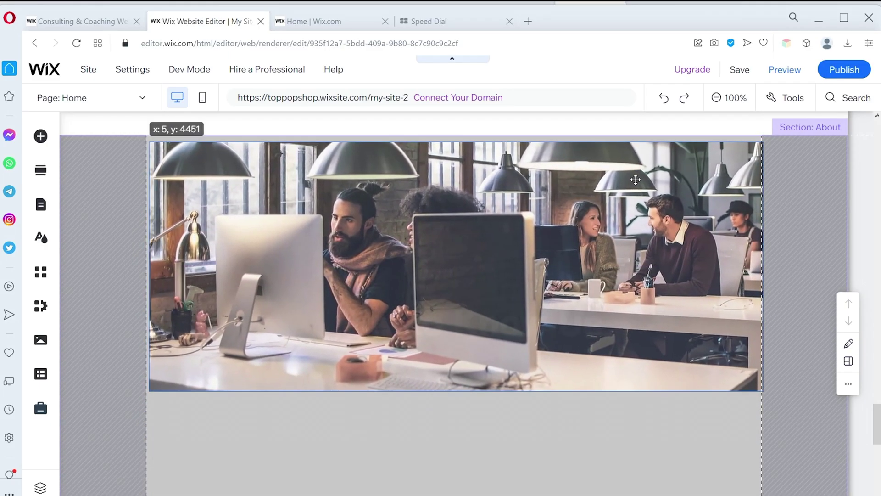
{"action": "left_click", "coordinate": [524, 321]}
{"action": "left_click_drag", "start_coordinate": [523, 321], "coordinate": [523, 253]}
{"action": "left_click", "coordinate": [427, 335]}
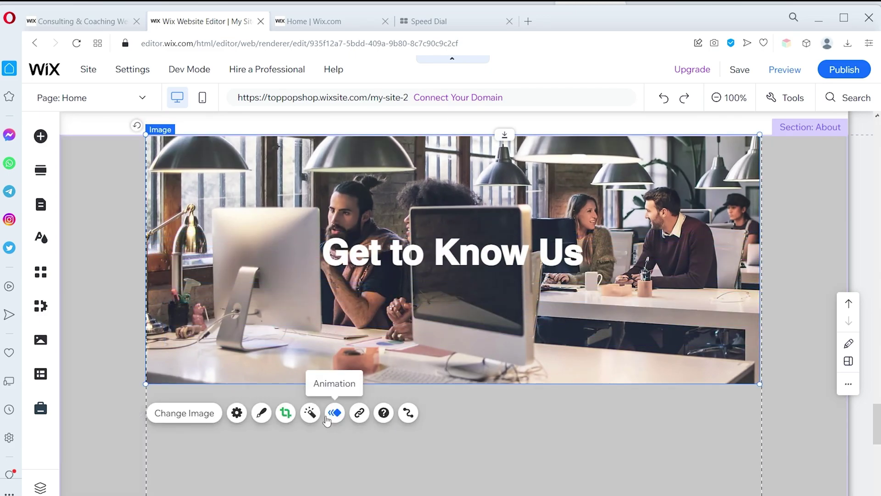
{"action": "left_click", "coordinate": [262, 412]}
{"action": "left_click", "coordinate": [713, 458]}
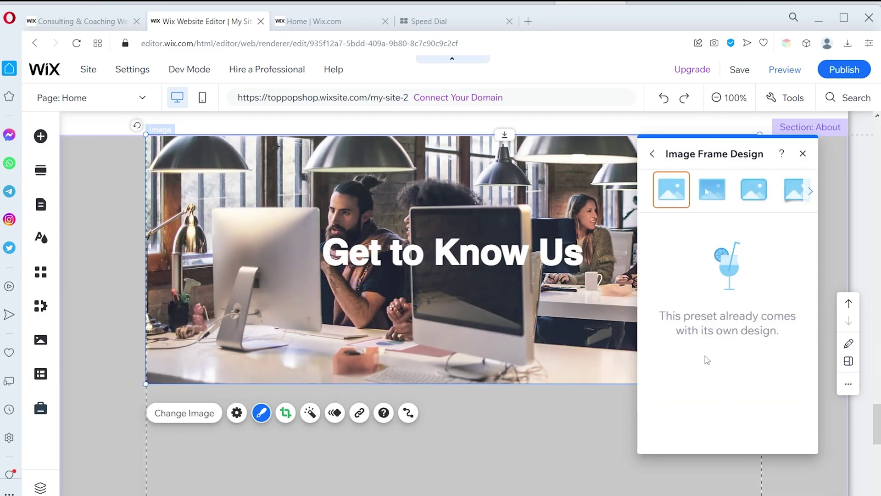
{"action": "left_click", "coordinate": [310, 413]}
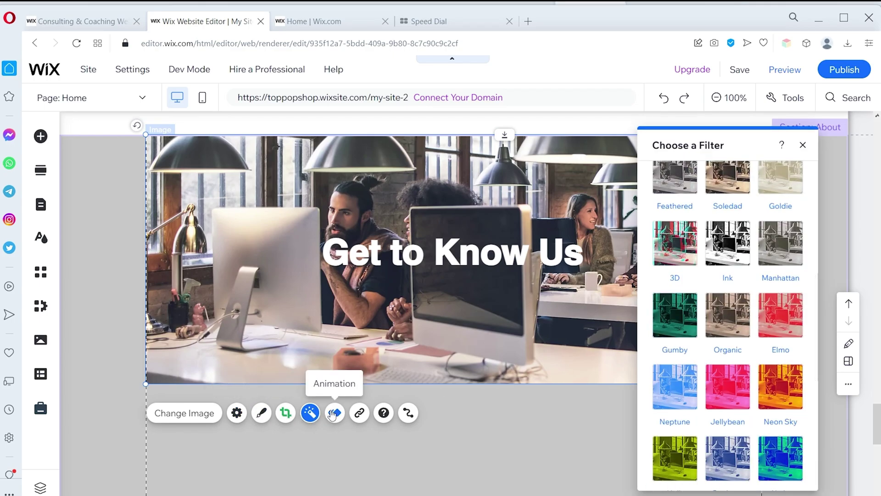
{"action": "left_click", "coordinate": [333, 413]}
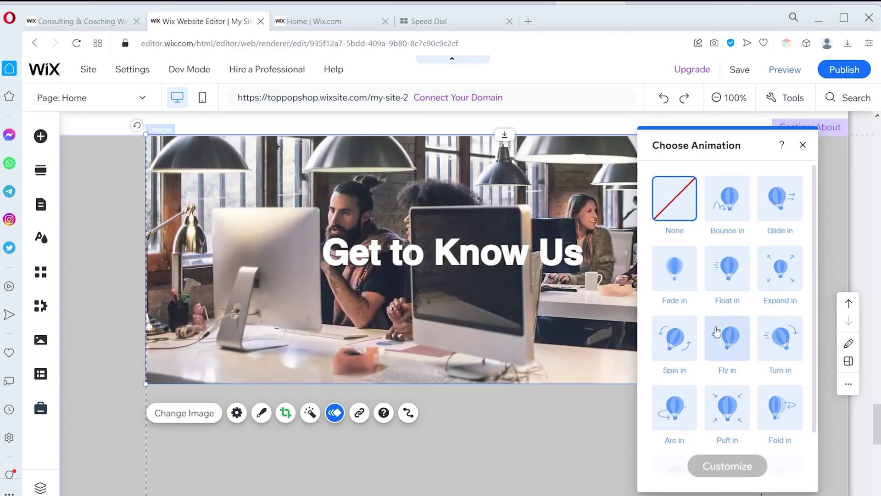
{"action": "left_click", "coordinate": [359, 413]}
{"action": "left_click", "coordinate": [354, 415]}
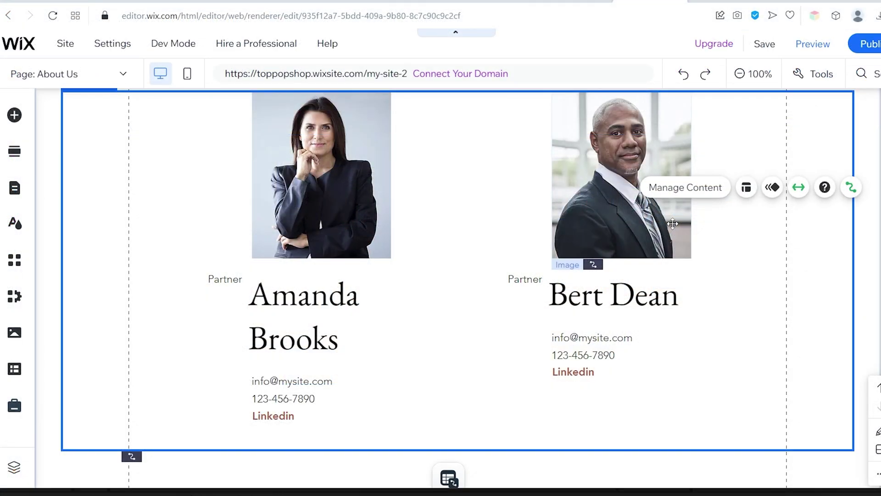
Open the image settings of the second partner's portrait on About Us
{"action": "left_click", "coordinate": [673, 224]}
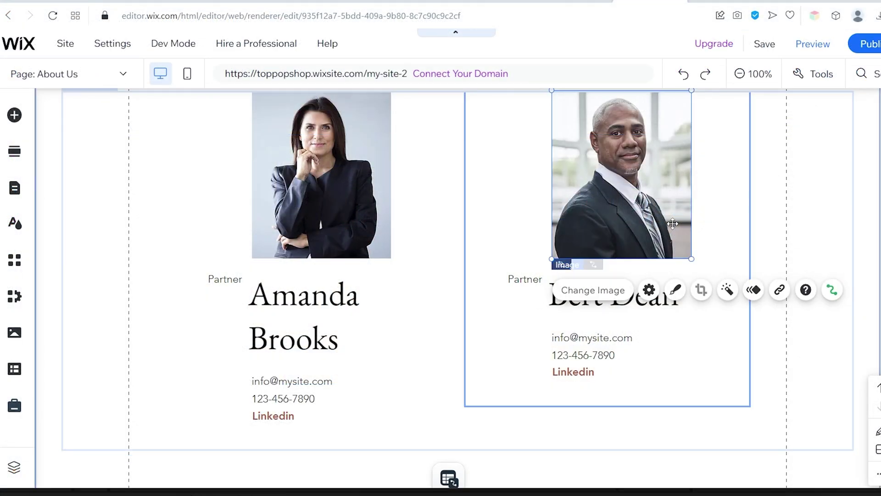
{"action": "double_click", "coordinate": [603, 213]}
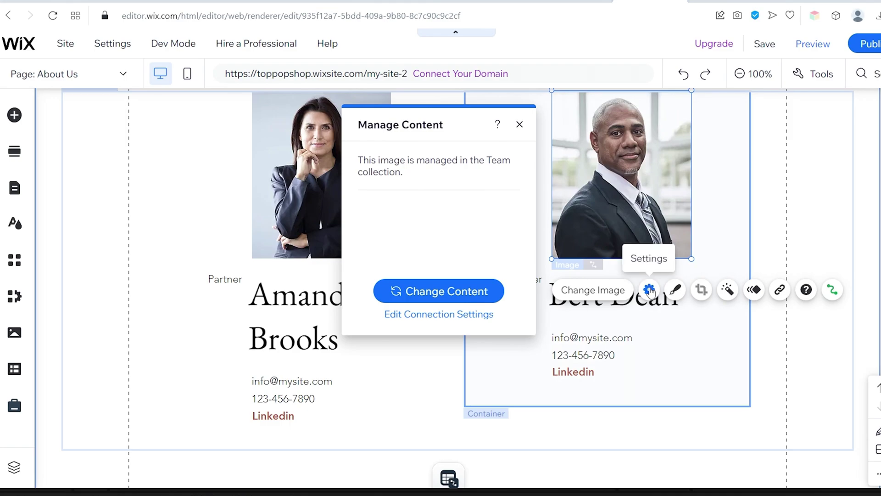
{"action": "left_click", "coordinate": [649, 290]}
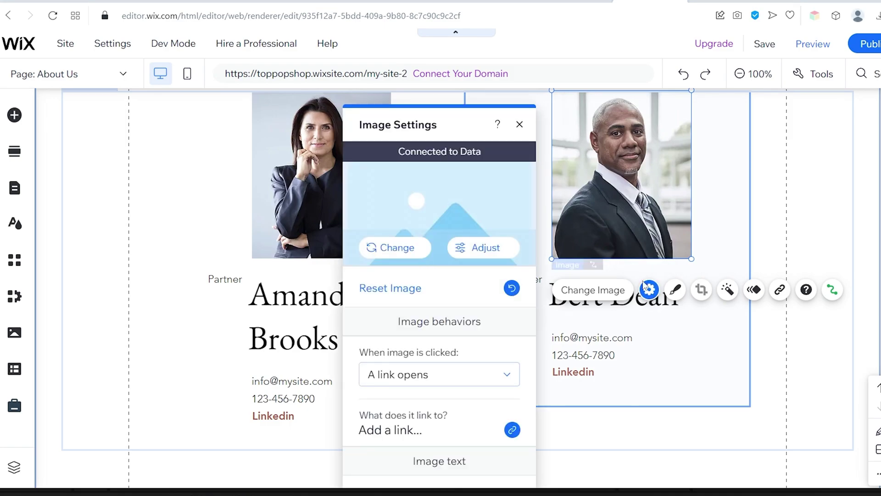
{"action": "scroll", "coordinate": [477, 296], "scroll_direction": "down", "scroll_amount": 3}
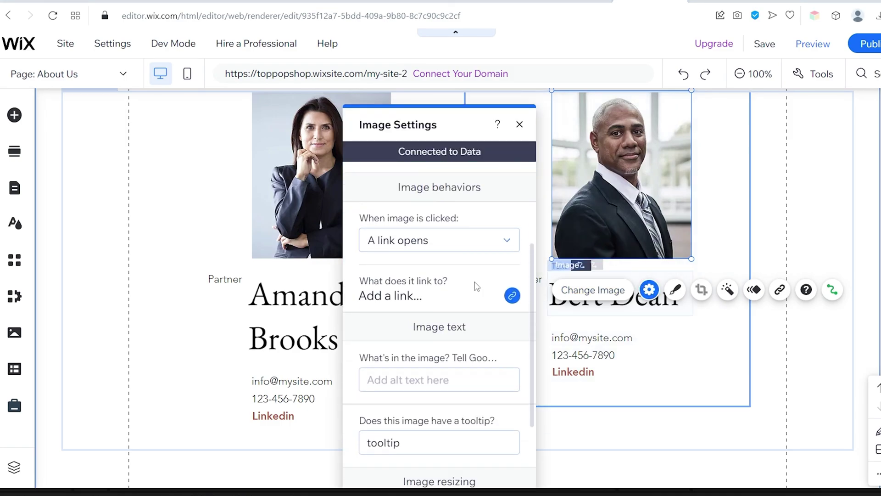
{"action": "scroll", "coordinate": [474, 278], "scroll_direction": "up", "scroll_amount": 3}
{"action": "scroll", "coordinate": [474, 273], "scroll_direction": "down", "scroll_amount": 3}
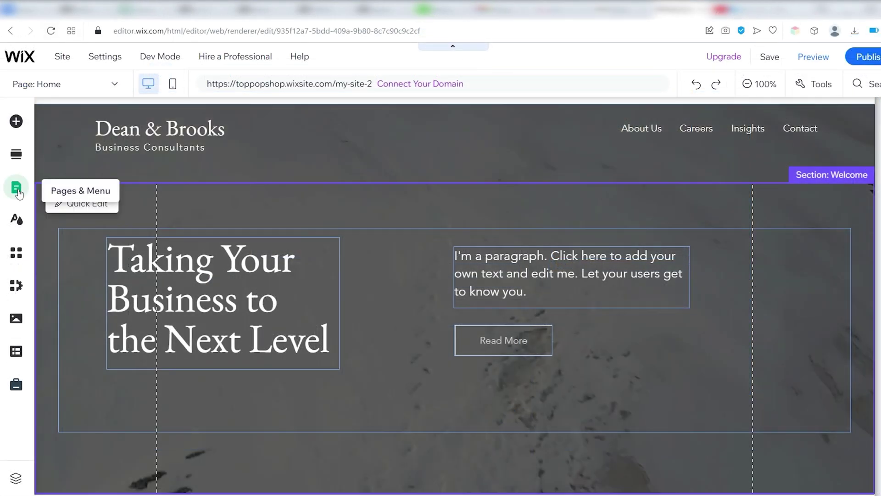
Bring up the site page list and the About Us page's options
{"action": "left_click", "coordinate": [16, 187]}
{"action": "left_click", "coordinate": [316, 209]}
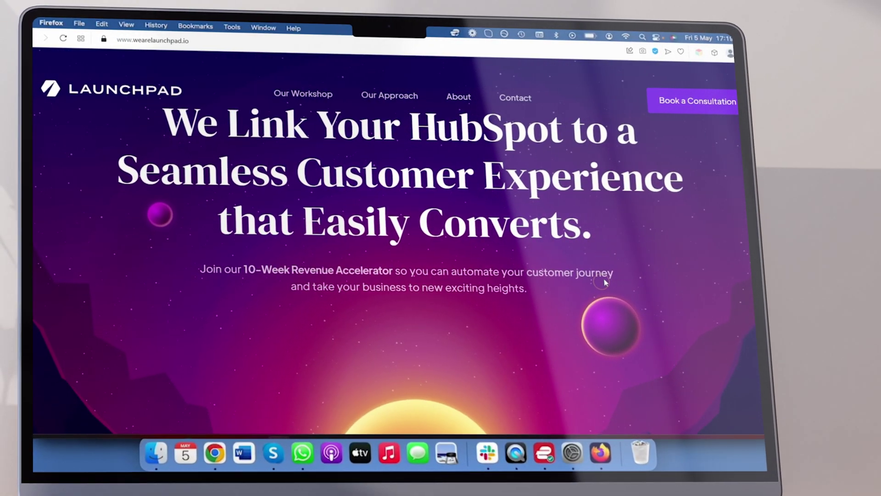
{"action": "scroll", "coordinate": [604, 282], "scroll_direction": "down", "scroll_amount": 10}
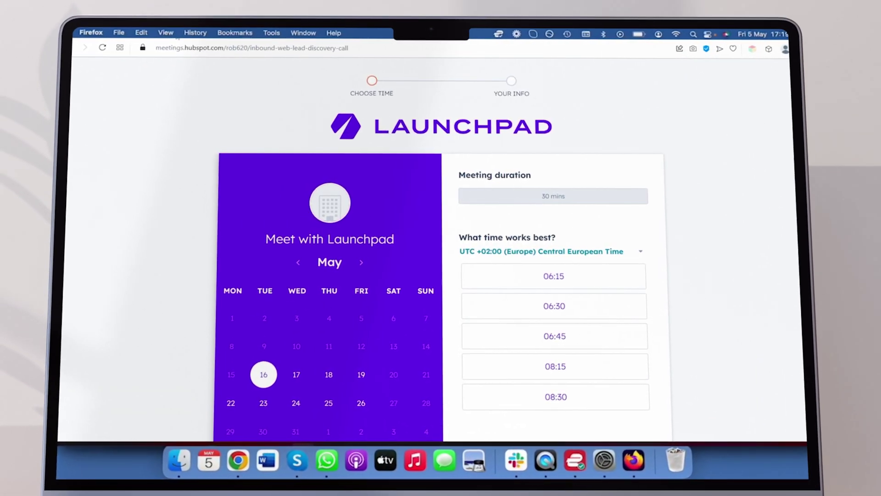
Book the 06:15 time slot on 16 May in HubSpot Meetings
{"action": "left_click", "coordinate": [545, 275]}
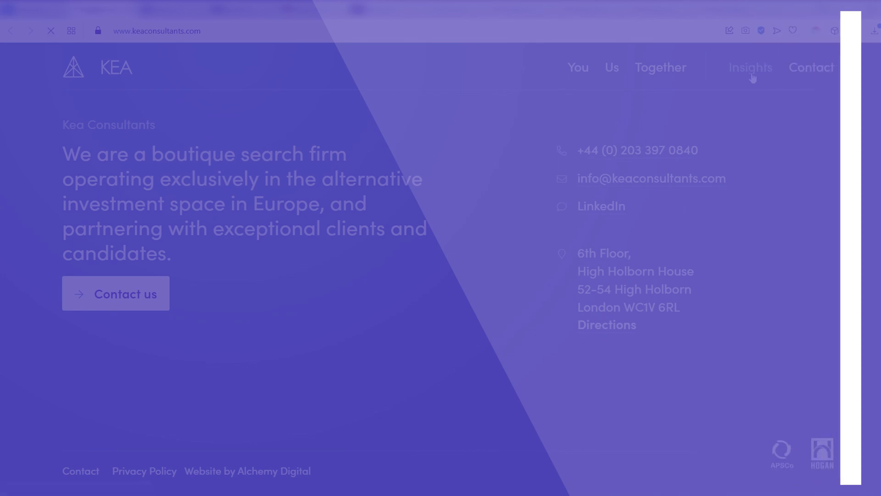
Scroll through the KEA Insights page
{"action": "scroll", "coordinate": [610, 167], "scroll_direction": "down", "scroll_amount": 15}
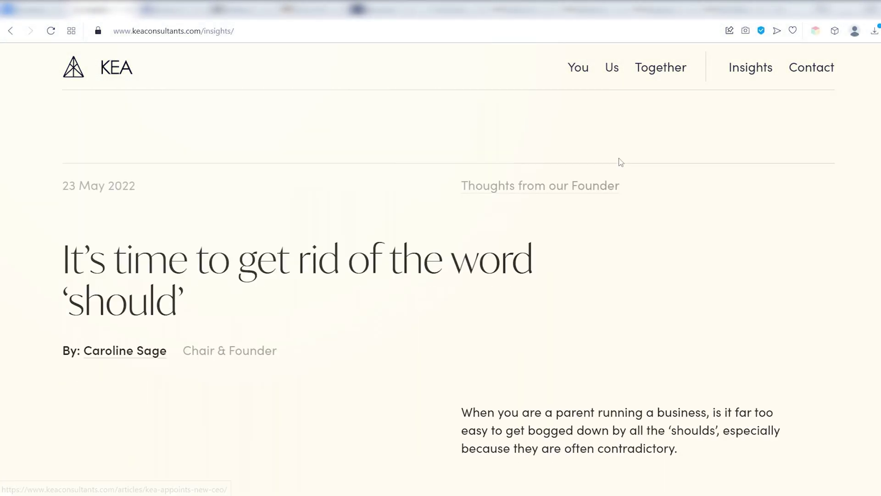
{"action": "scroll", "coordinate": [366, 130], "scroll_direction": "down", "scroll_amount": 6}
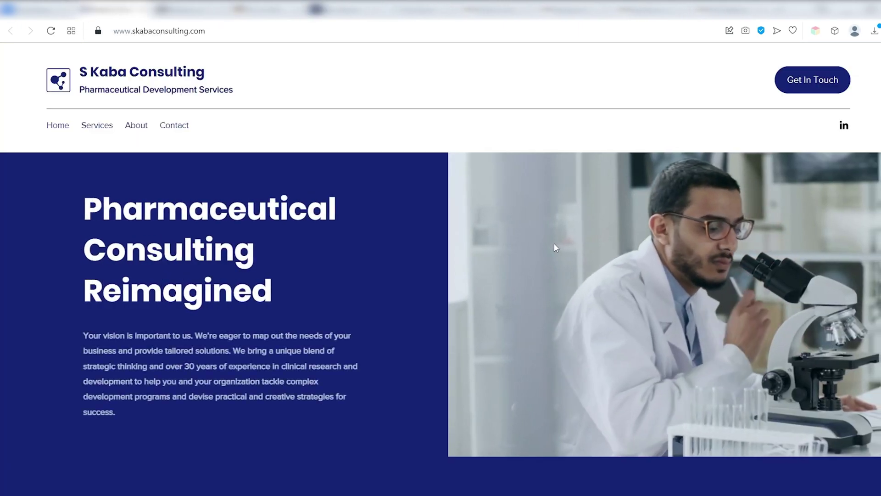
{"action": "scroll", "coordinate": [555, 243], "scroll_direction": "down", "scroll_amount": 5}
{"action": "scroll", "coordinate": [557, 235], "scroll_direction": "down", "scroll_amount": 18}
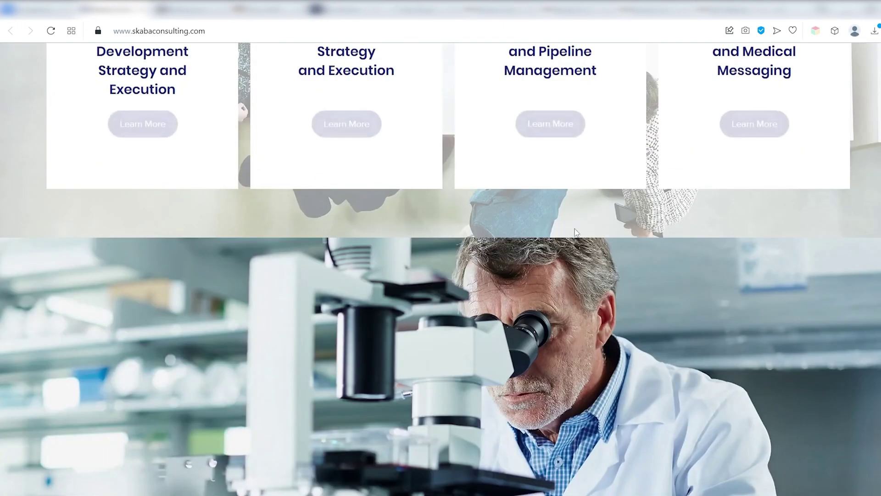
{"action": "scroll", "coordinate": [577, 225], "scroll_direction": "down", "scroll_amount": 5}
{"action": "scroll", "coordinate": [542, 247], "scroll_direction": "up", "scroll_amount": 20}
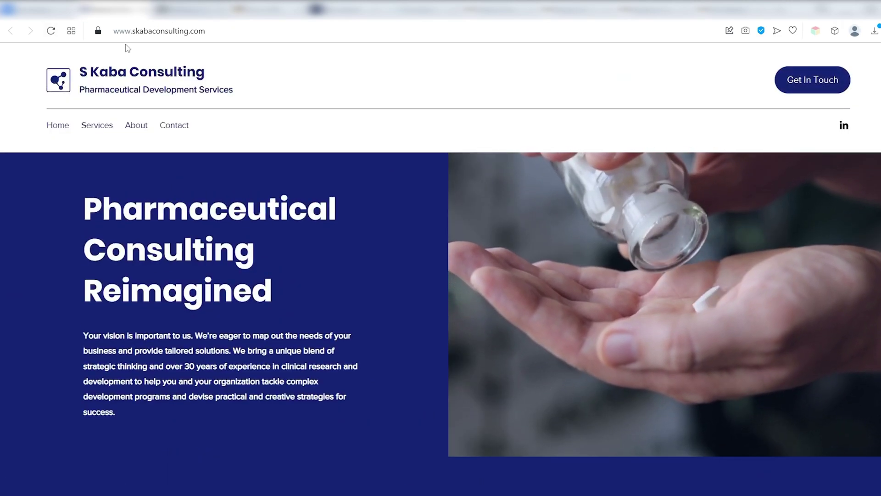
Open S Kaba Consulting's Services page, scroll to the footer and try Get in Touch
{"action": "left_click", "coordinate": [89, 130]}
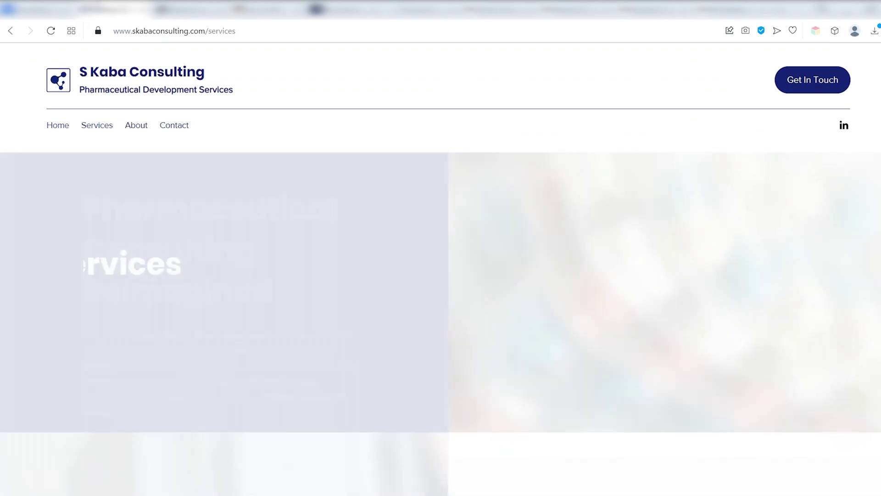
{"action": "scroll", "coordinate": [198, 200], "scroll_direction": "down", "scroll_amount": 10}
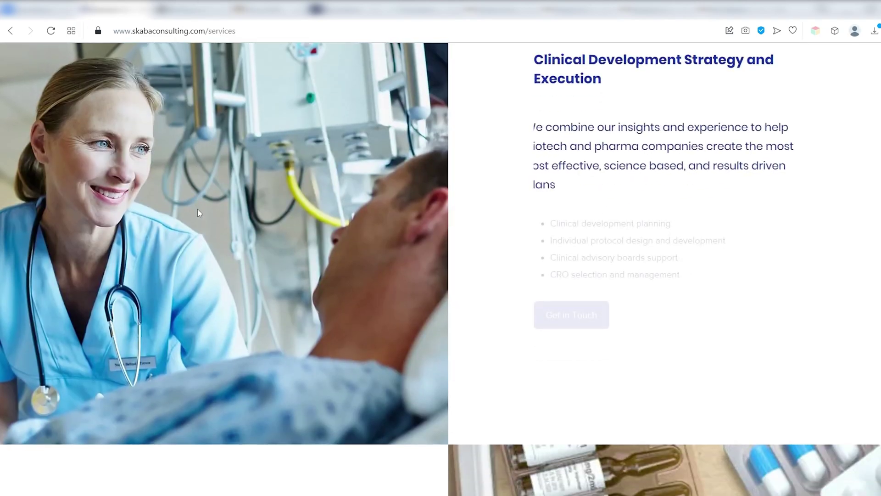
{"action": "scroll", "coordinate": [214, 214], "scroll_direction": "down", "scroll_amount": 6}
{"action": "scroll", "coordinate": [156, 229], "scroll_direction": "down", "scroll_amount": 10}
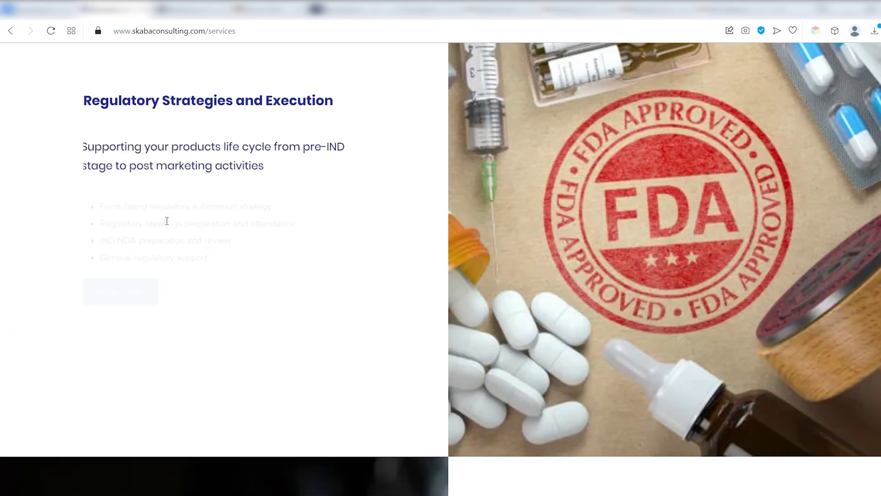
{"action": "scroll", "coordinate": [169, 234], "scroll_direction": "down", "scroll_amount": 10}
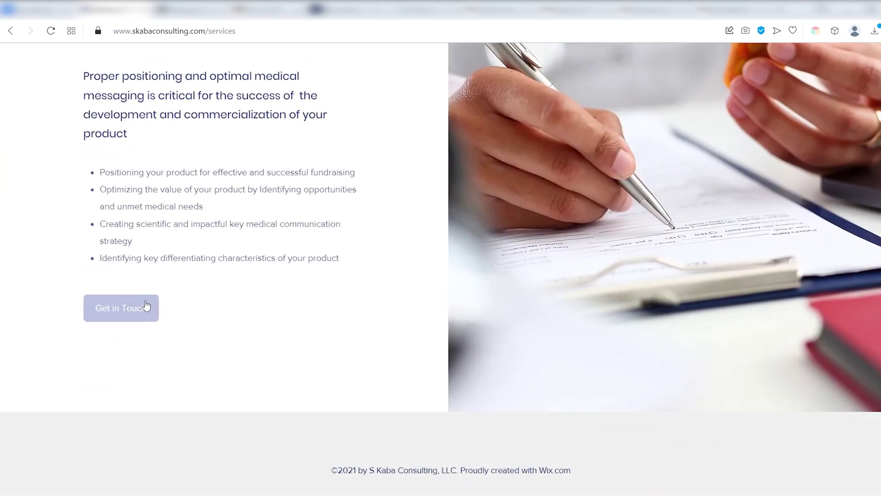
{"action": "left_click", "coordinate": [140, 325]}
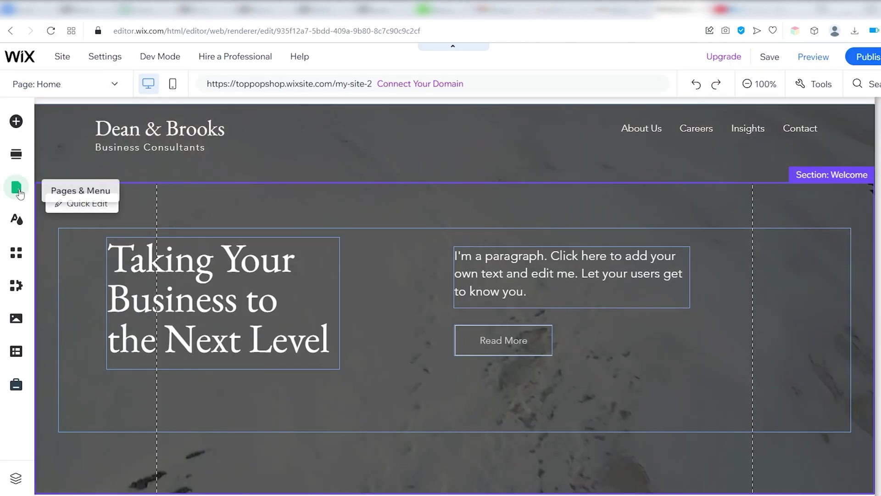
Look over the About Us and Insights page options in Pages & Menu, then open About Us
{"action": "left_click", "coordinate": [16, 187]}
{"action": "left_click", "coordinate": [317, 207]}
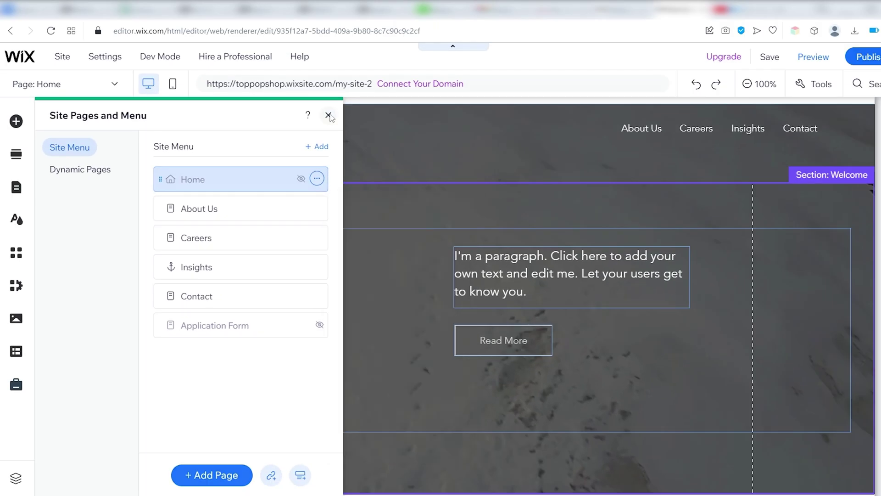
{"action": "left_click", "coordinate": [328, 115]}
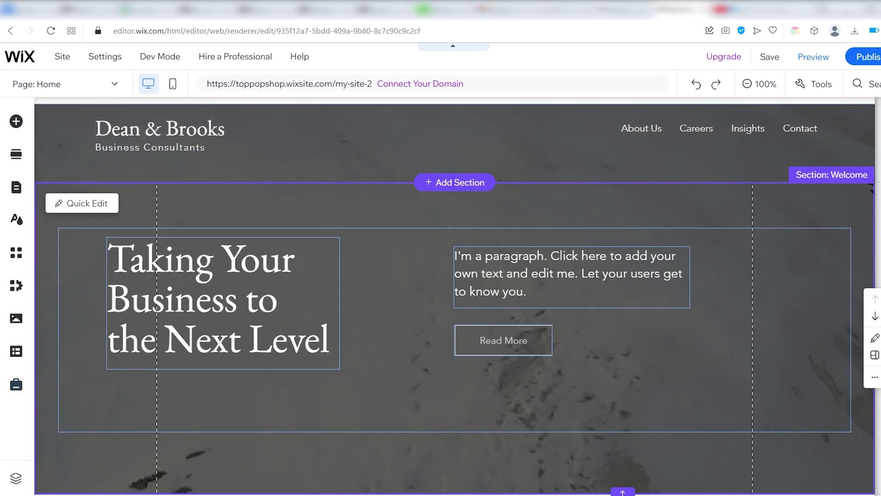
{"action": "left_click", "coordinate": [15, 189]}
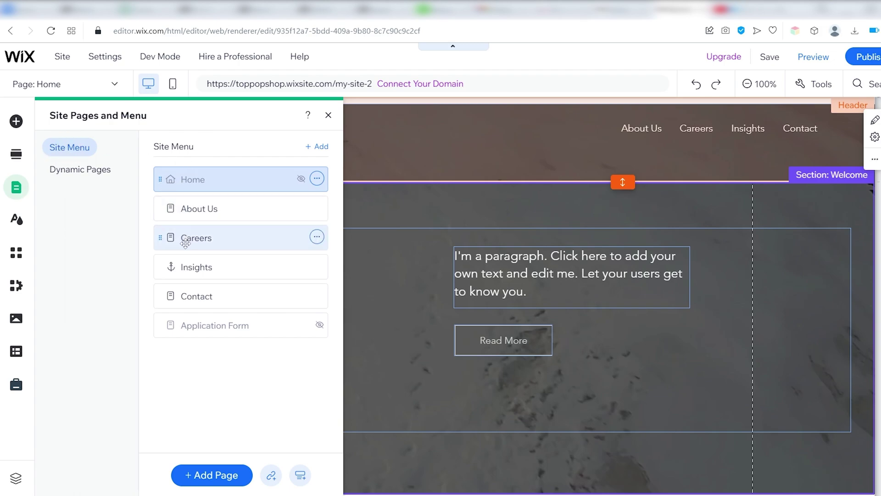
{"action": "left_click", "coordinate": [173, 266]}
{"action": "left_click", "coordinate": [177, 266]}
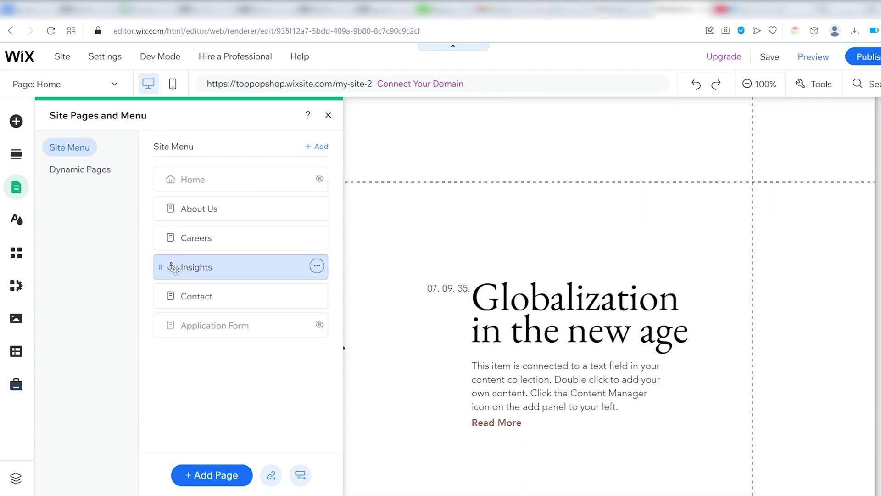
{"action": "left_click", "coordinate": [317, 267]}
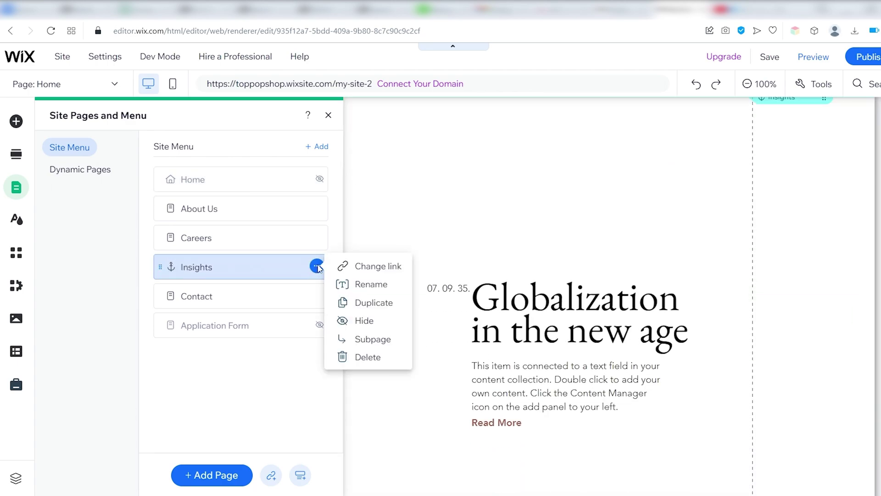
{"action": "left_click", "coordinate": [315, 267]}
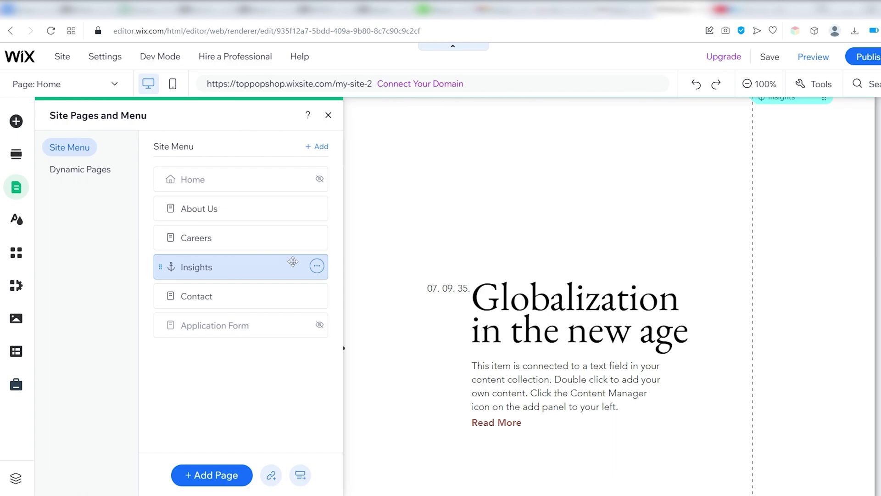
{"action": "left_click", "coordinate": [230, 208]}
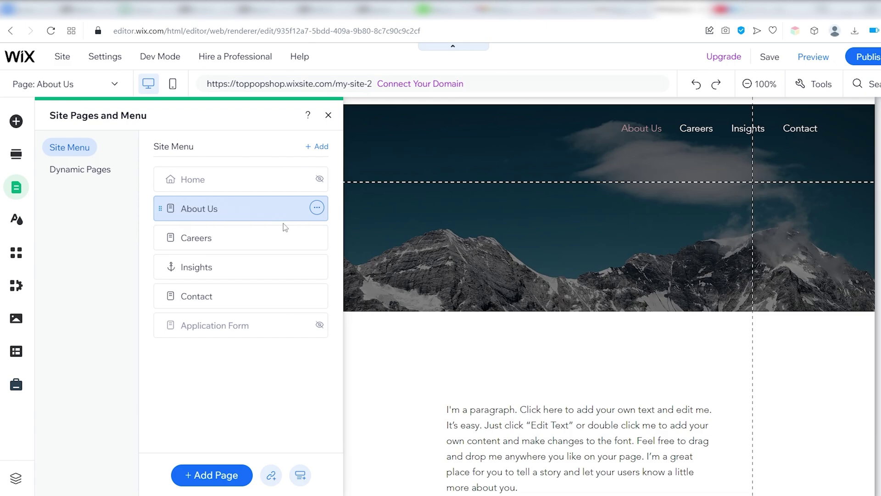
Close the page list, check Dynamic Pages, and open the Wix App Market
{"action": "left_click", "coordinate": [329, 115]}
{"action": "scroll", "coordinate": [275, 220], "scroll_direction": "down", "scroll_amount": 10}
{"action": "scroll", "coordinate": [197, 196], "scroll_direction": "down", "scroll_amount": 5}
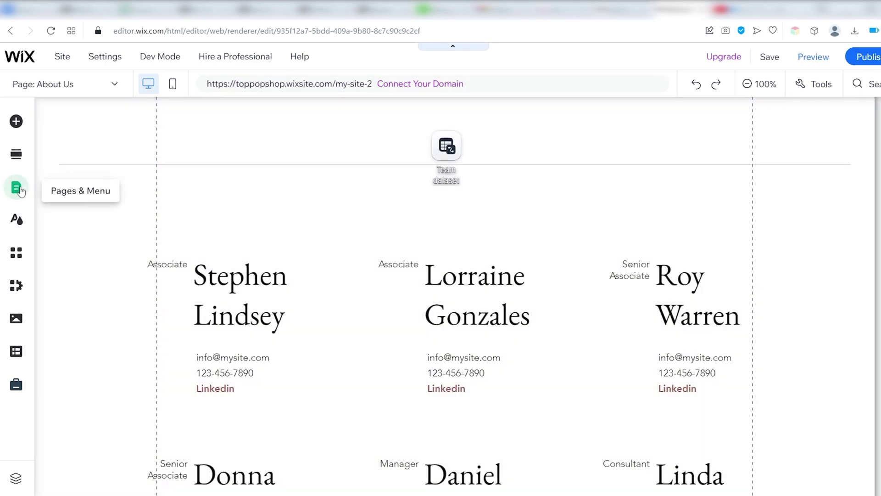
{"action": "left_click", "coordinate": [16, 188]}
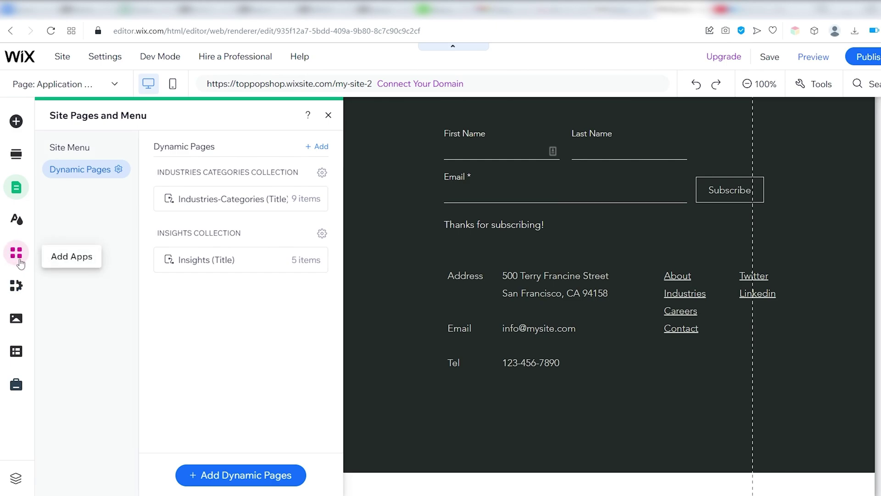
{"action": "left_click", "coordinate": [21, 257]}
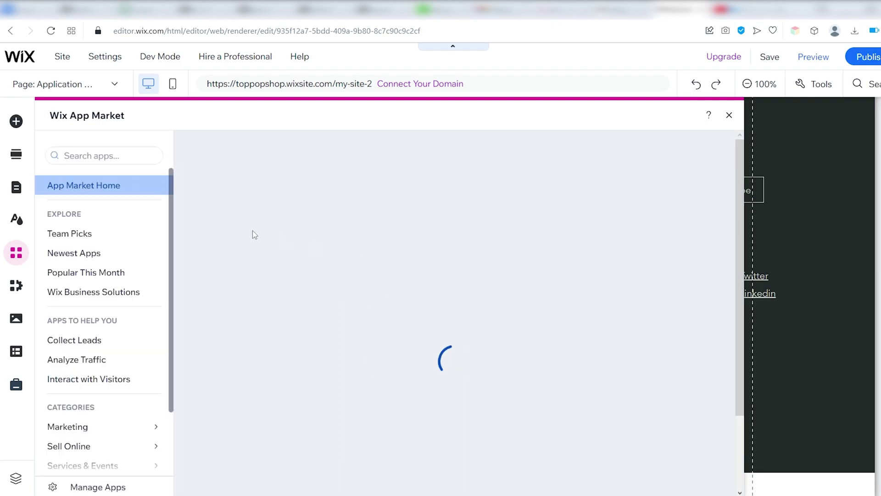
View the Dropboard job-openings app page from the Team Picks collection
{"action": "left_click", "coordinate": [111, 238]}
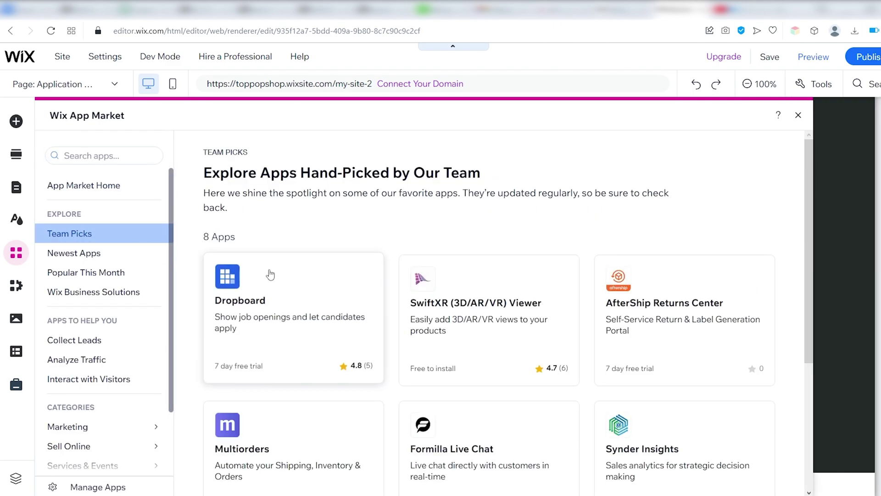
{"action": "left_click", "coordinate": [318, 298]}
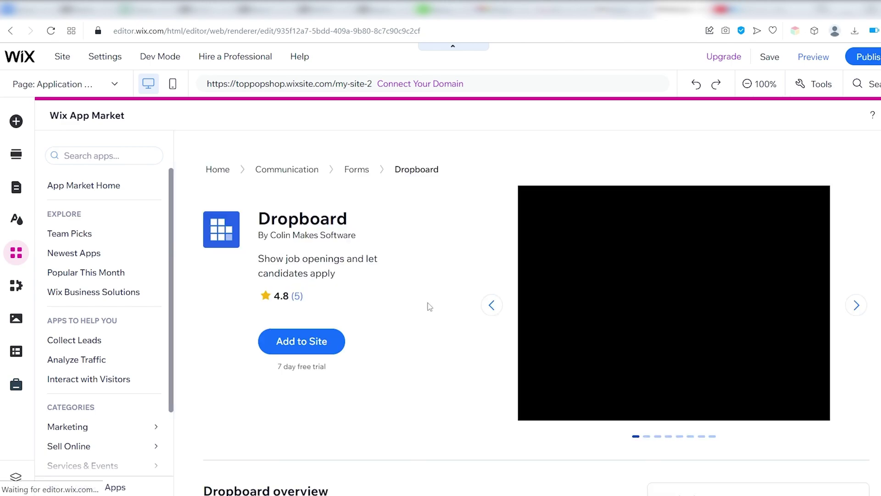
{"action": "scroll", "coordinate": [413, 257], "scroll_direction": "down", "scroll_amount": 15}
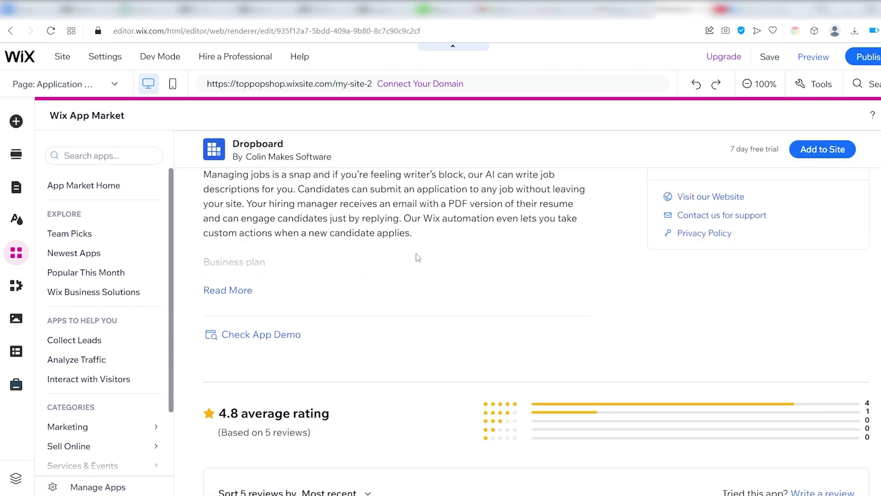
{"action": "scroll", "coordinate": [422, 257], "scroll_direction": "up", "scroll_amount": 15}
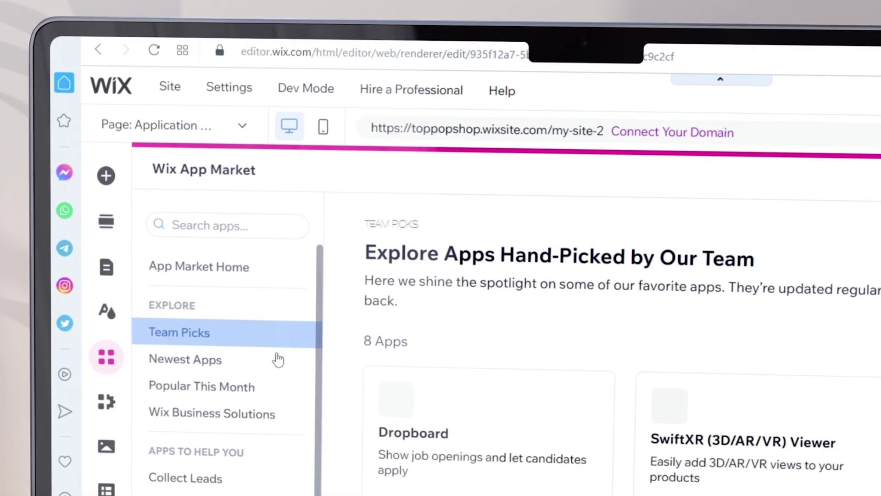
{"action": "left_click", "coordinate": [505, 416]}
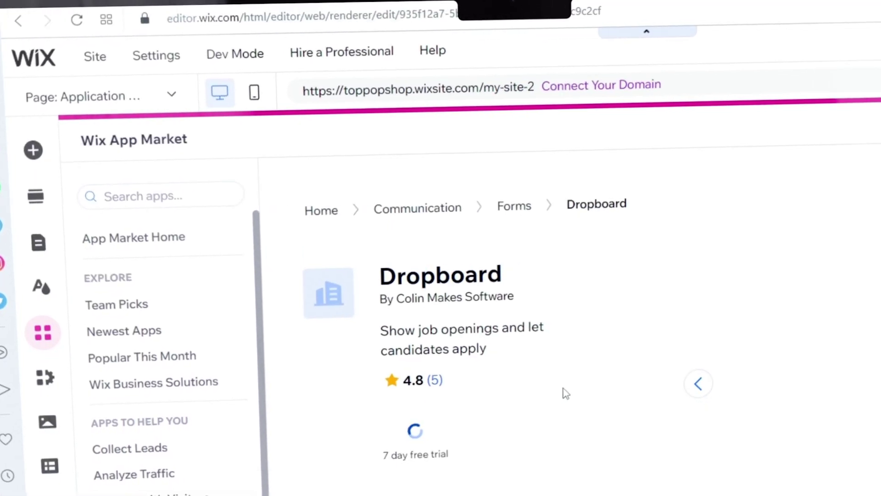
{"action": "scroll", "coordinate": [618, 311], "scroll_direction": "down", "scroll_amount": 5}
{"action": "scroll", "coordinate": [547, 292], "scroll_direction": "down", "scroll_amount": 10}
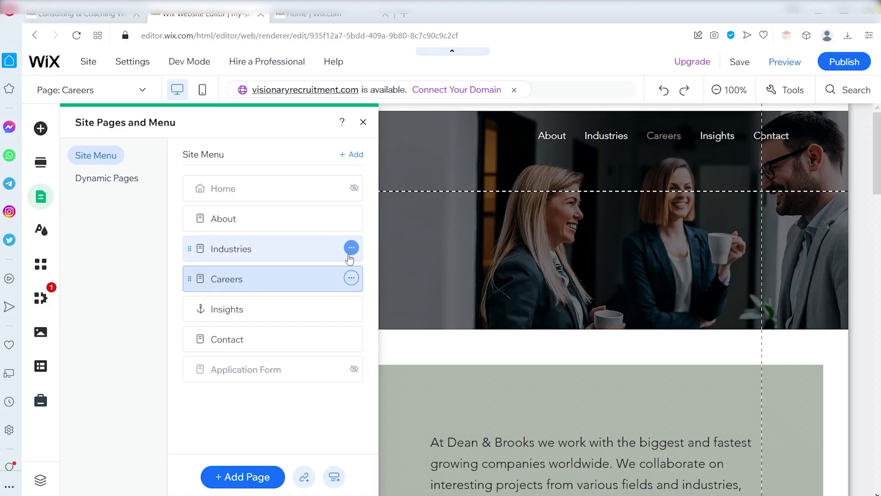
Delete the Industries page and confirm the deletion
{"action": "left_click", "coordinate": [351, 248]}
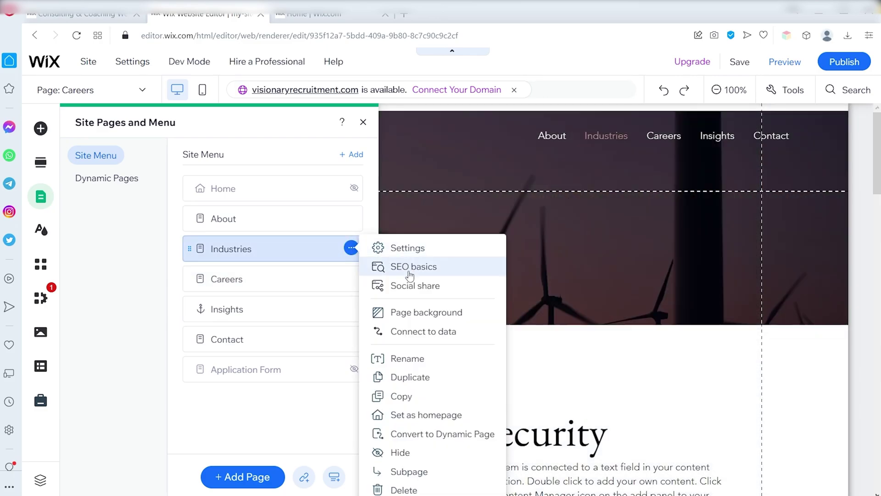
{"action": "left_click", "coordinate": [406, 490]}
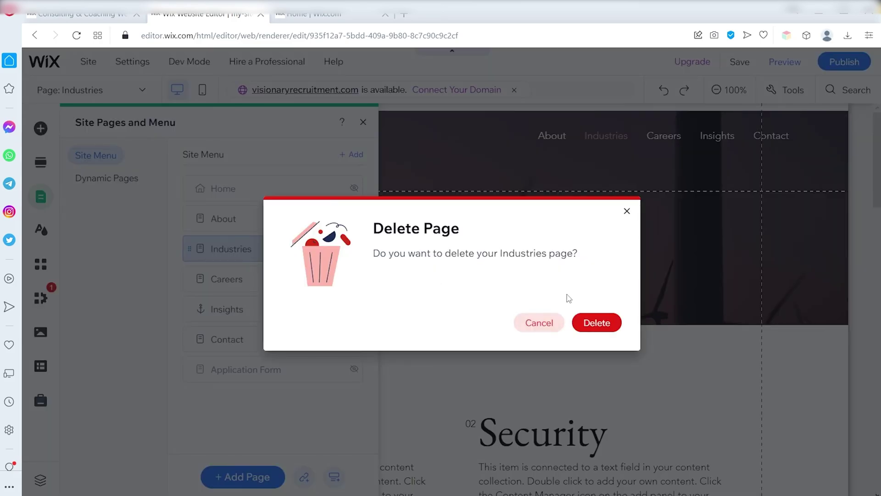
{"action": "left_click", "coordinate": [593, 322]}
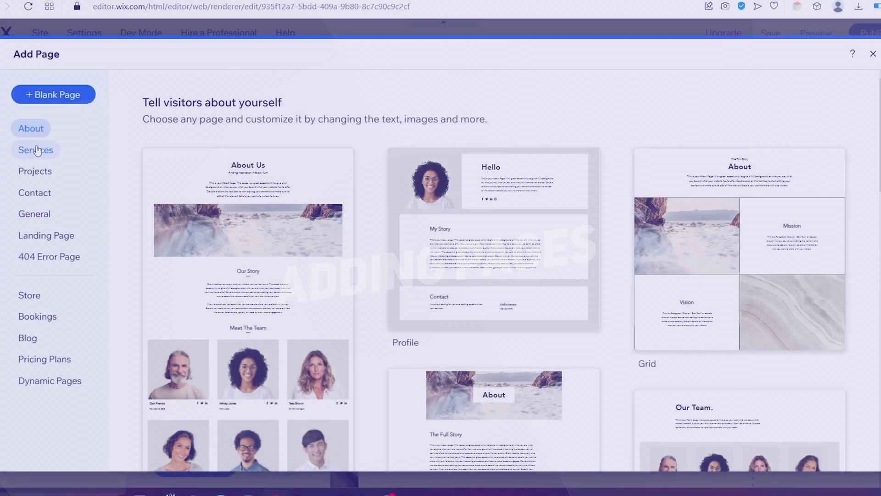
Add a 'Services' page from the List template and move it between Careers and Insights
{"action": "left_click", "coordinate": [37, 150]}
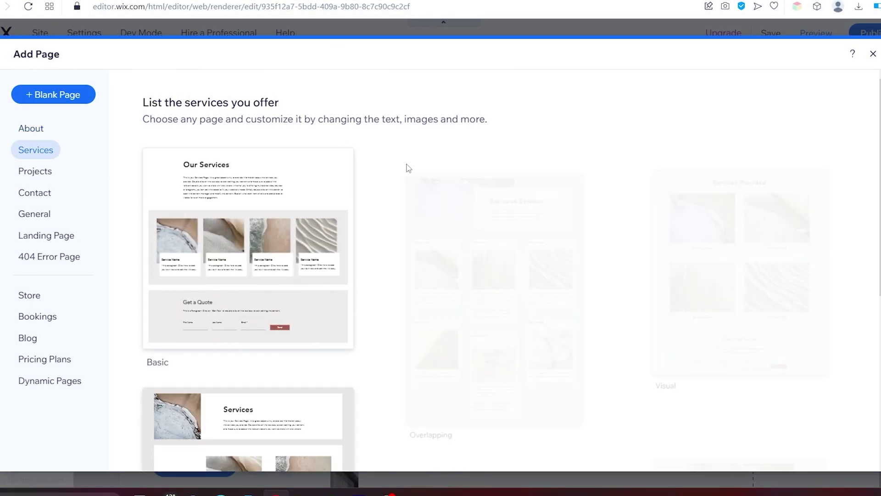
{"action": "scroll", "coordinate": [540, 193], "scroll_direction": "down", "scroll_amount": 5}
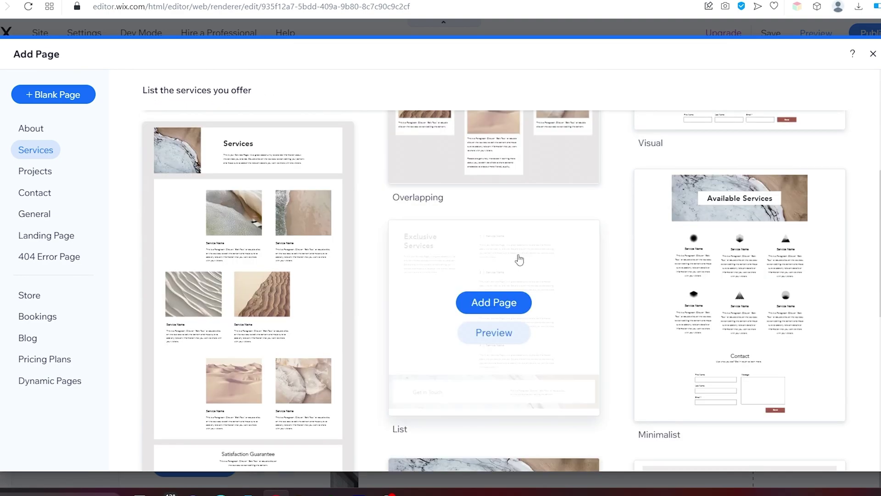
{"action": "left_click", "coordinate": [510, 298]}
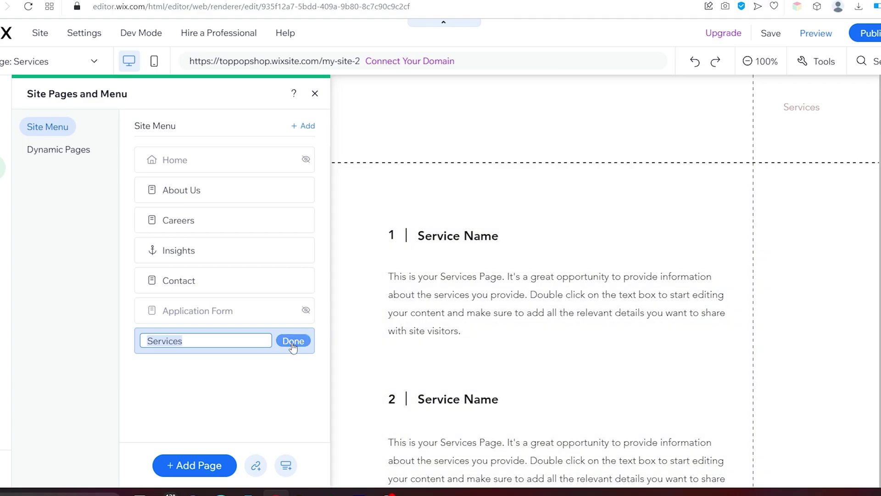
{"action": "left_click", "coordinate": [298, 341]}
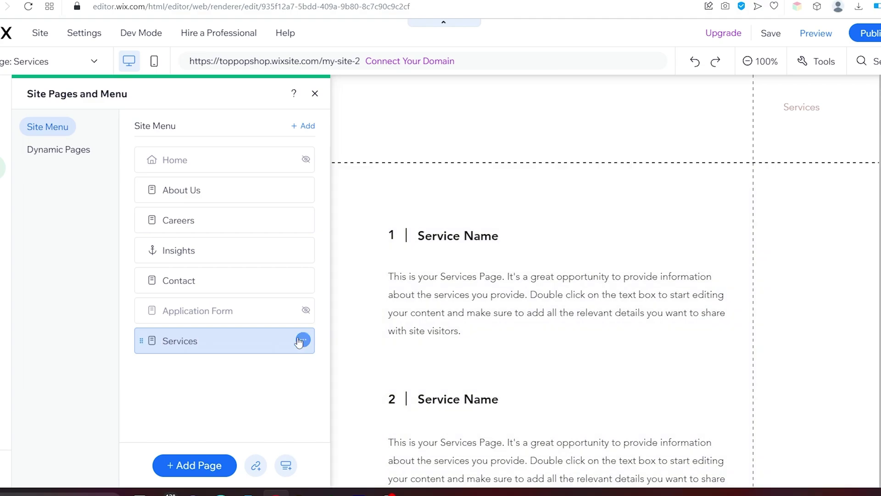
{"action": "left_click_drag", "start_coordinate": [138, 343], "coordinate": [138, 243]}
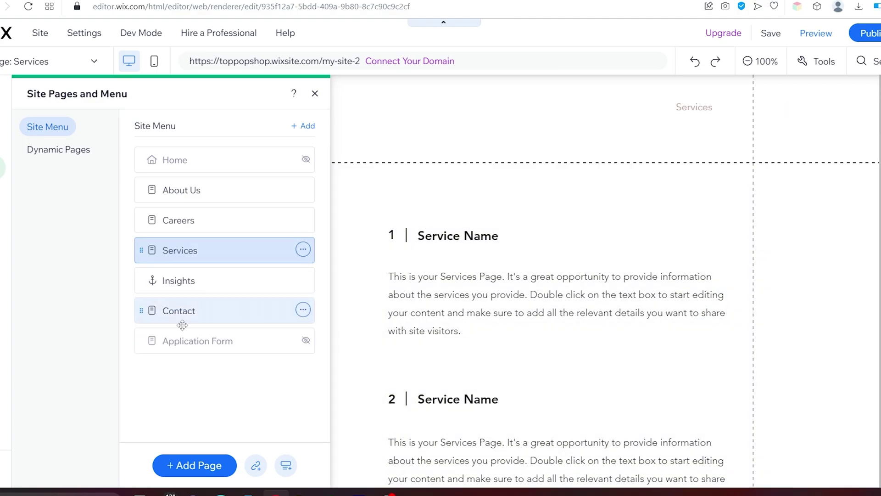
Add a Wix Blog to the site, then switch to the About Us page
{"action": "left_click", "coordinate": [202, 465]}
{"action": "left_click", "coordinate": [28, 339]}
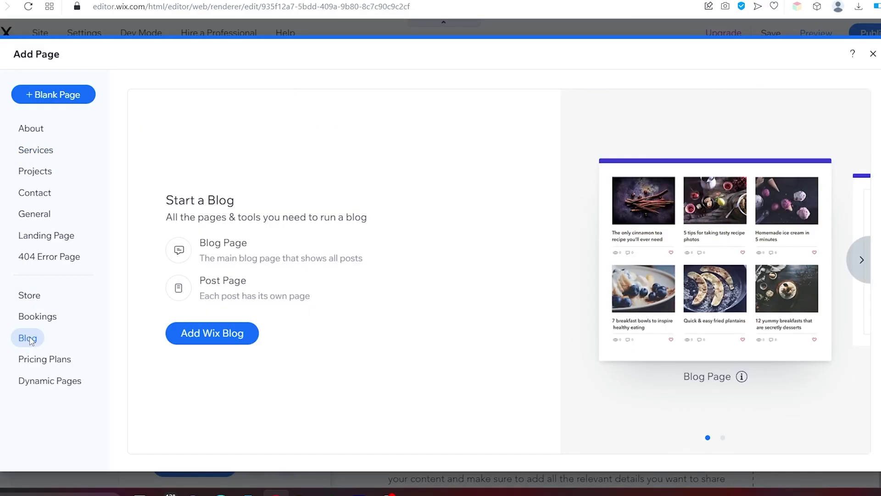
{"action": "left_click", "coordinate": [219, 334]}
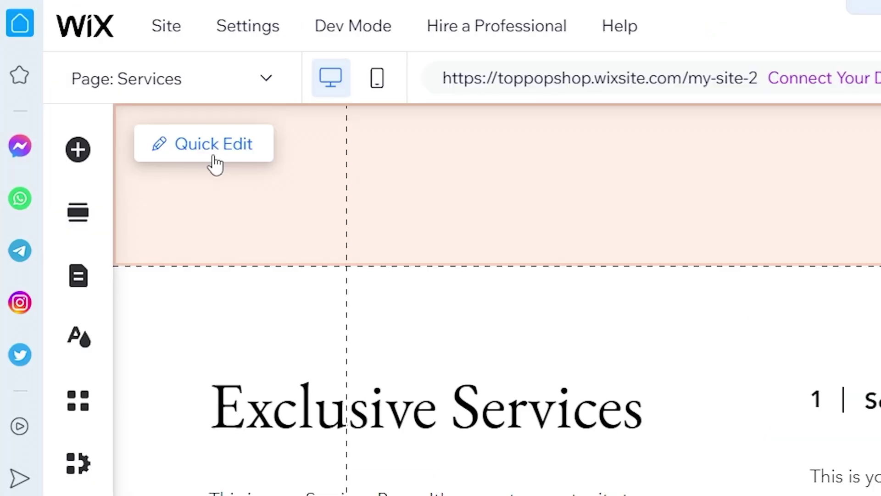
{"action": "left_click", "coordinate": [242, 78]}
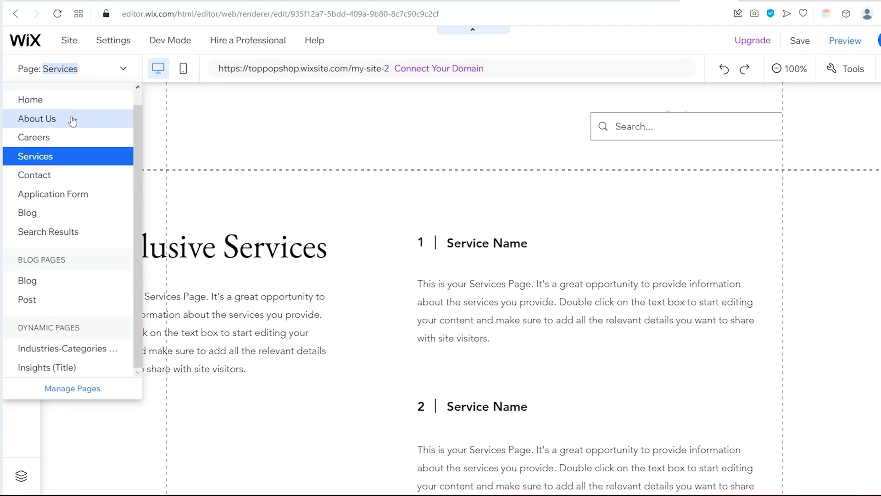
{"action": "left_click", "coordinate": [72, 119]}
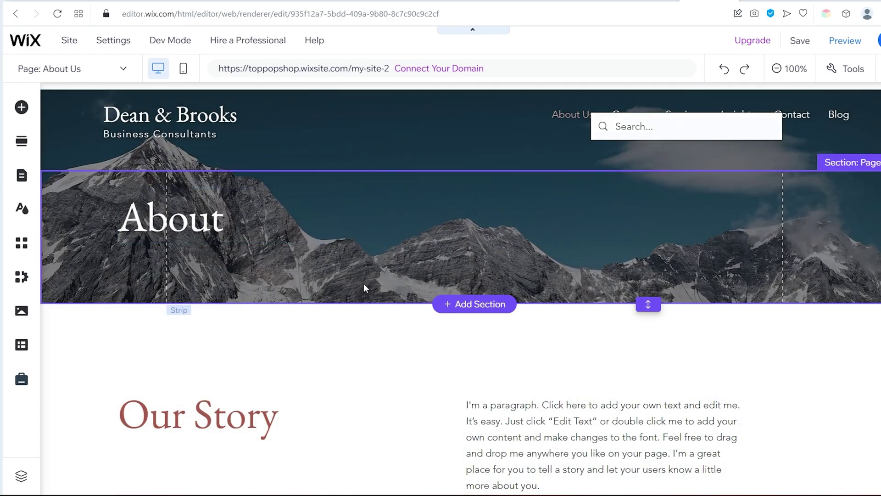
Replace the About banner's mountain background with the 'Office Scene' image from an 'office' search
{"action": "left_click", "coordinate": [363, 282]}
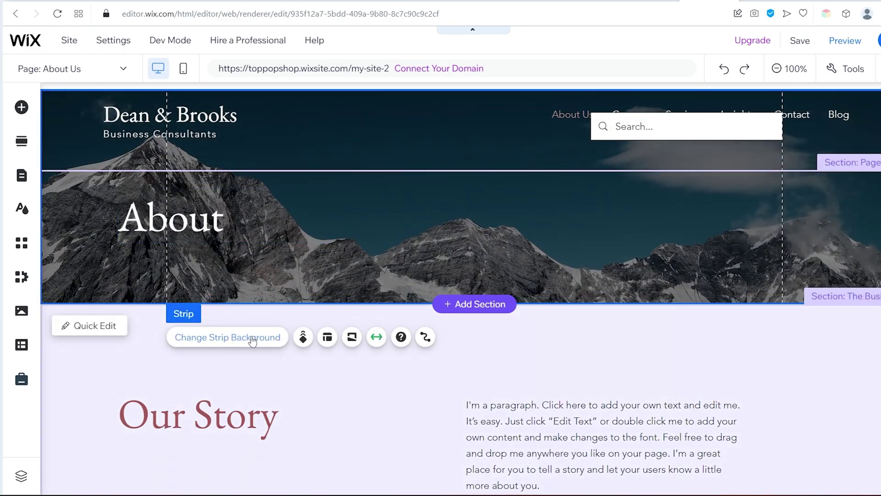
{"action": "left_click", "coordinate": [230, 339]}
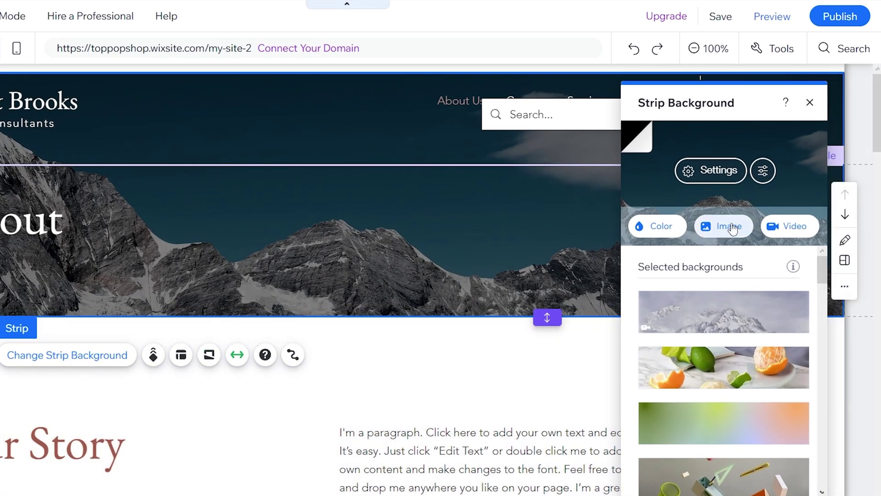
{"action": "left_click", "coordinate": [732, 226]}
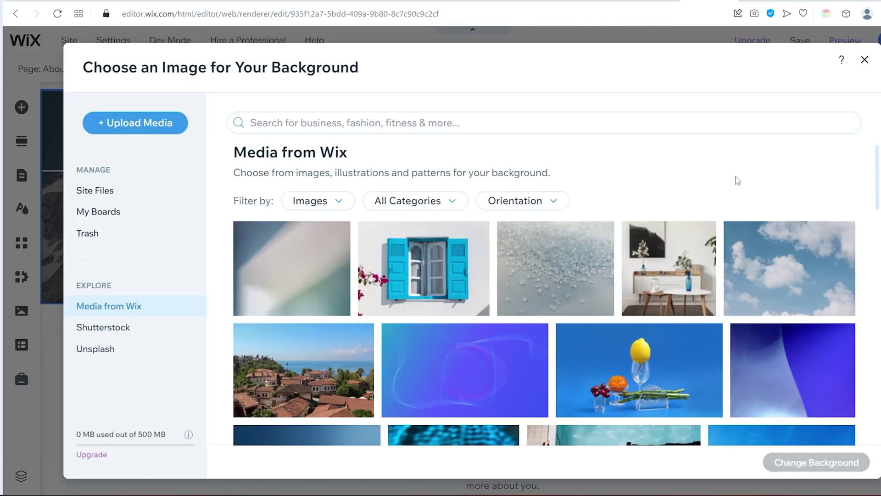
{"action": "scroll", "coordinate": [688, 230], "scroll_direction": "down", "scroll_amount": 5}
{"action": "left_click", "coordinate": [592, 120]}
{"action": "type", "text": "office"}
{"action": "key", "text": "Return"}
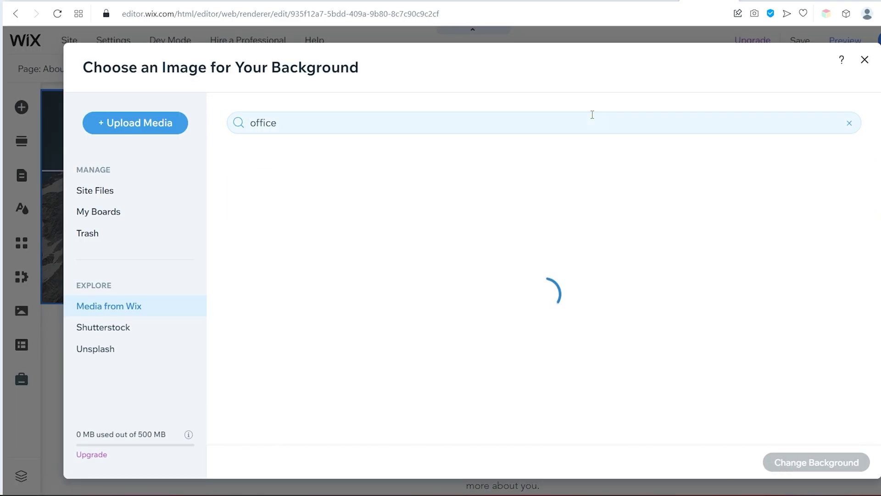
{"action": "scroll", "coordinate": [661, 215], "scroll_direction": "down", "scroll_amount": 10}
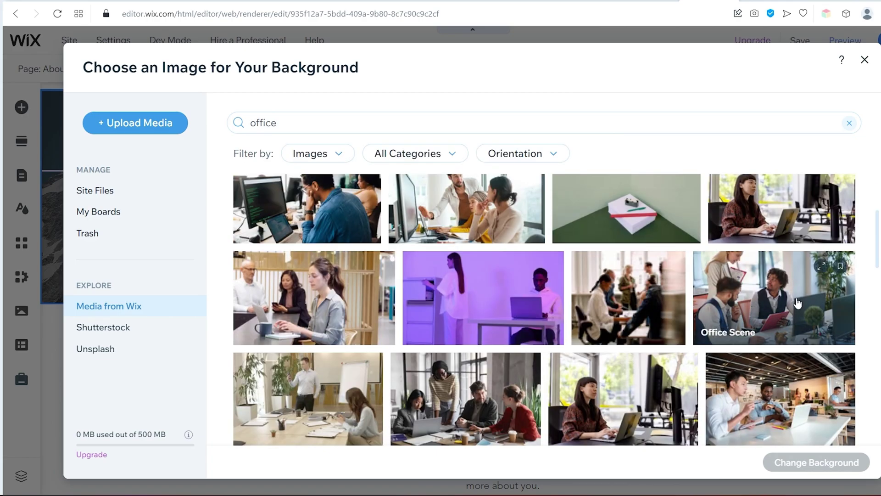
{"action": "left_click", "coordinate": [797, 303]}
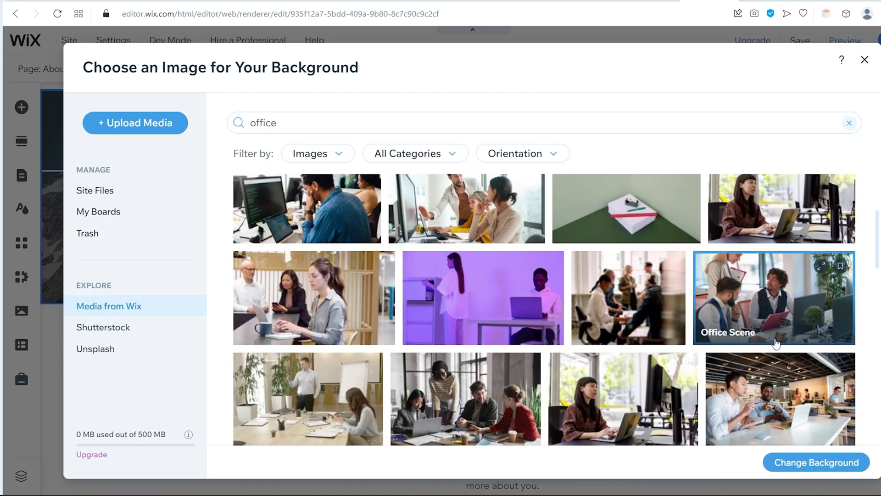
{"action": "left_click", "coordinate": [804, 463]}
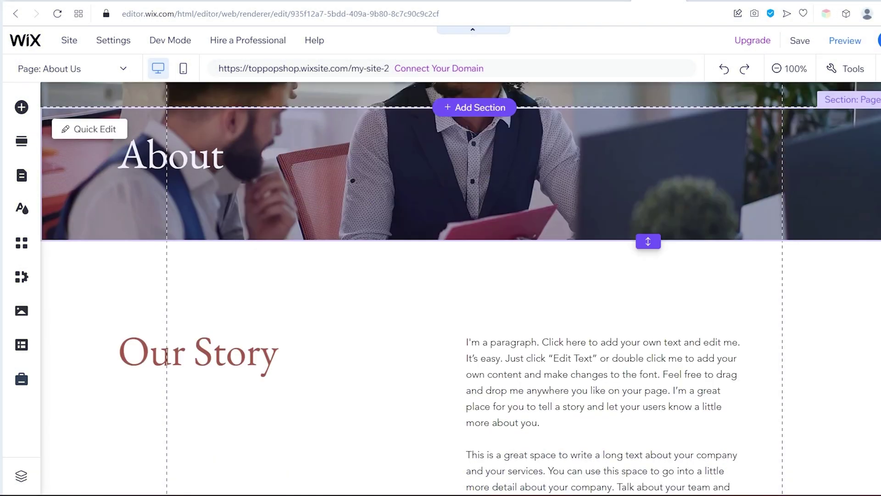
Fill the AI Text Creator for Our Story with a consulting business type and pasted company description
{"action": "scroll", "coordinate": [744, 240], "scroll_direction": "down", "scroll_amount": 3}
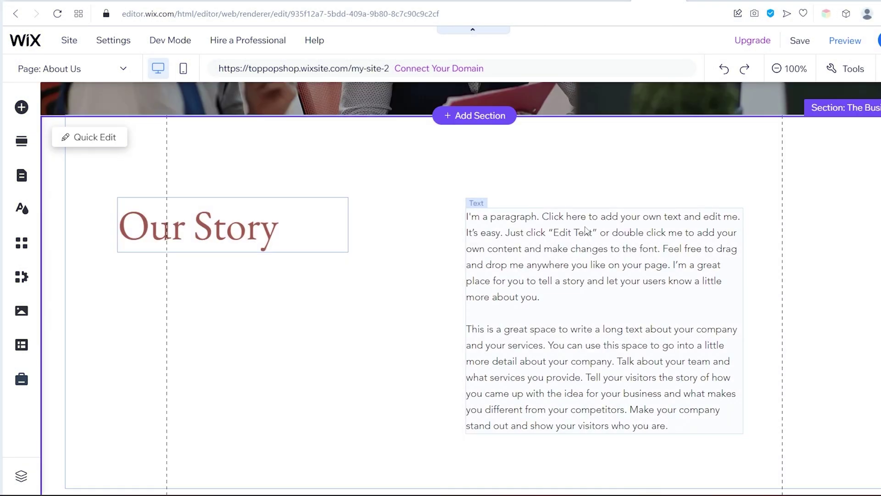
{"action": "left_click", "coordinate": [572, 255]}
{"action": "left_click", "coordinate": [486, 166]}
{"action": "left_click", "coordinate": [551, 151]}
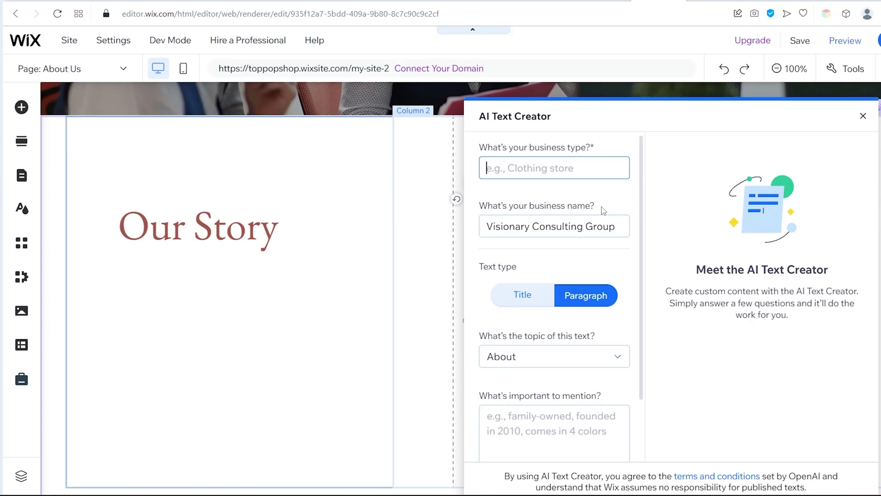
{"action": "type", "text": "Consulting"}
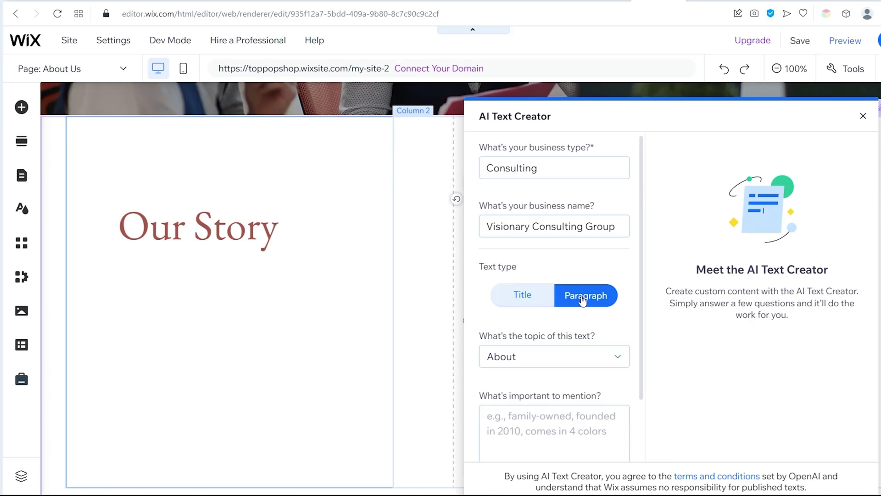
{"action": "scroll", "coordinate": [583, 301], "scroll_direction": "down", "scroll_amount": 2}
{"action": "left_click", "coordinate": [560, 354]}
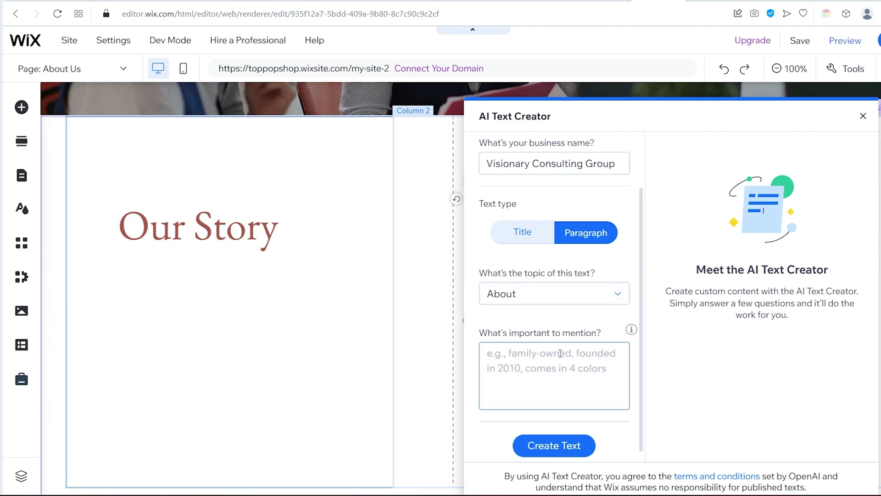
{"action": "key", "text": "ctrl+v"}
{"action": "scroll", "coordinate": [553, 362], "scroll_direction": "up", "scroll_amount": 3}
{"action": "scroll", "coordinate": [551, 351], "scroll_direction": "down", "scroll_amount": 3}
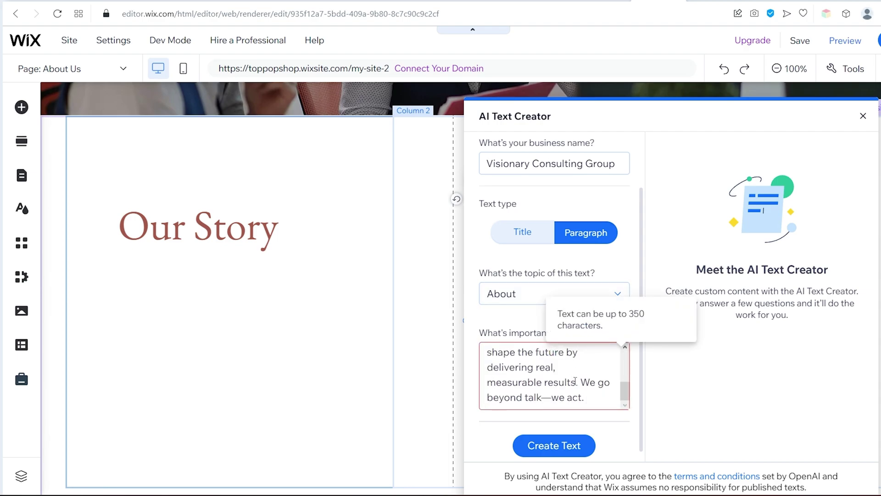
{"action": "left_click_drag", "start_coordinate": [588, 398], "coordinate": [545, 394]}
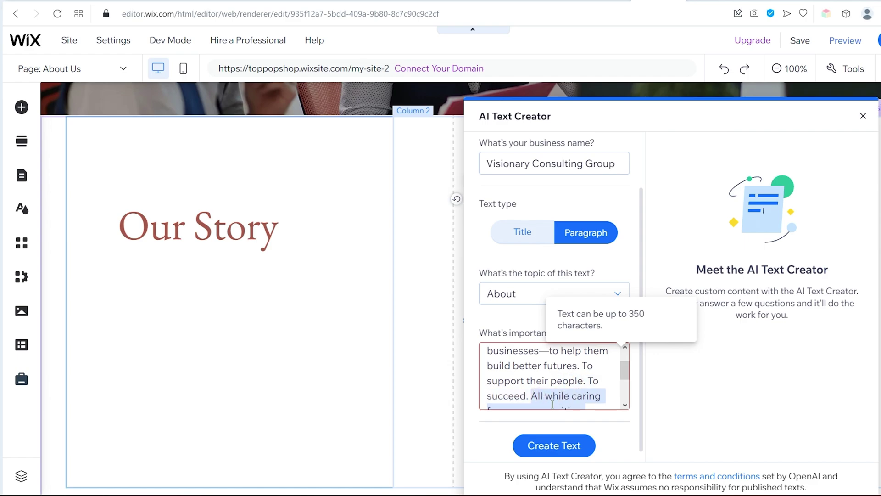
{"action": "type", "text": "+"}
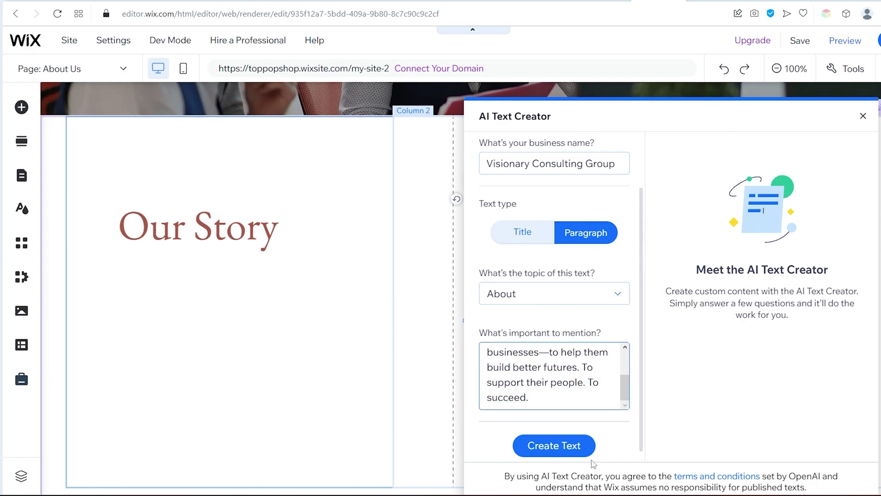
Generate AI paragraph options and insert Option 3 into Column 2
{"action": "left_click", "coordinate": [546, 444]}
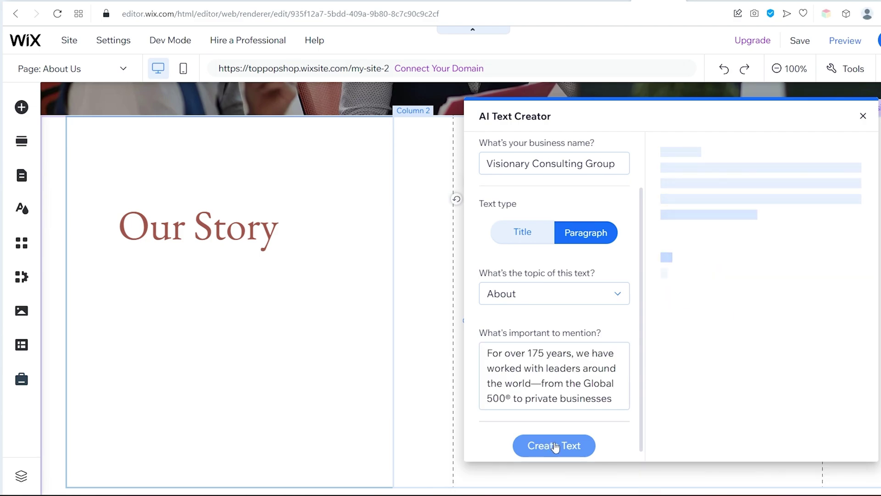
{"action": "scroll", "coordinate": [592, 413], "scroll_direction": "down", "scroll_amount": 1}
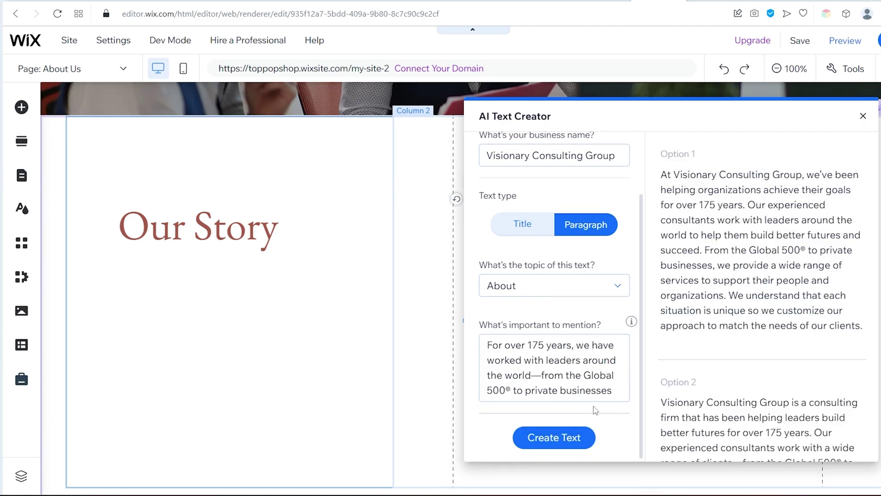
{"action": "scroll", "coordinate": [755, 358], "scroll_direction": "down", "scroll_amount": 8}
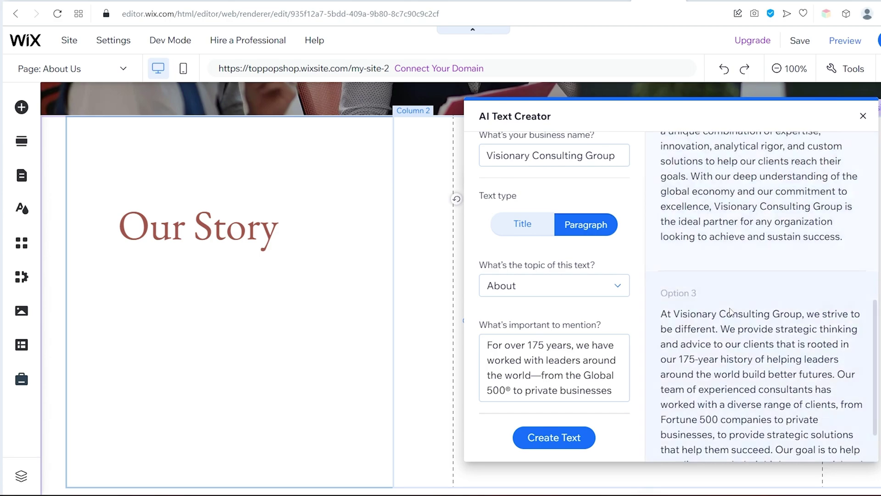
{"action": "scroll", "coordinate": [753, 351], "scroll_direction": "down", "scroll_amount": 2}
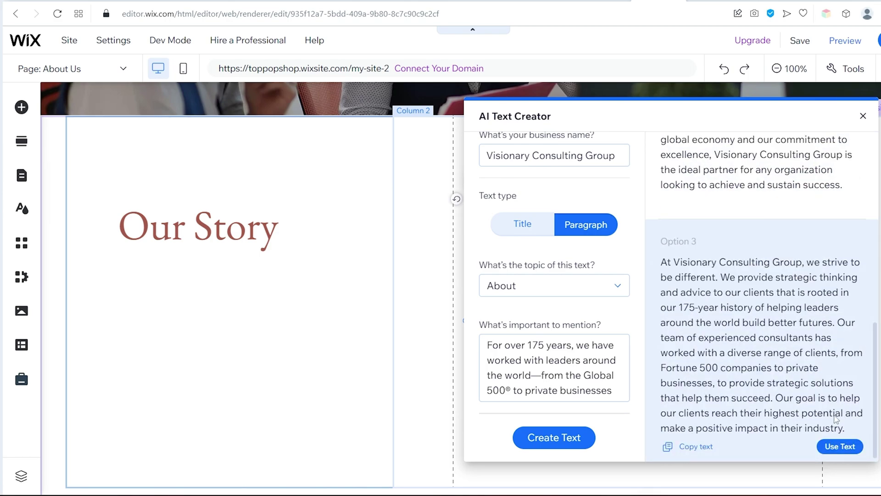
{"action": "left_click", "coordinate": [842, 448]}
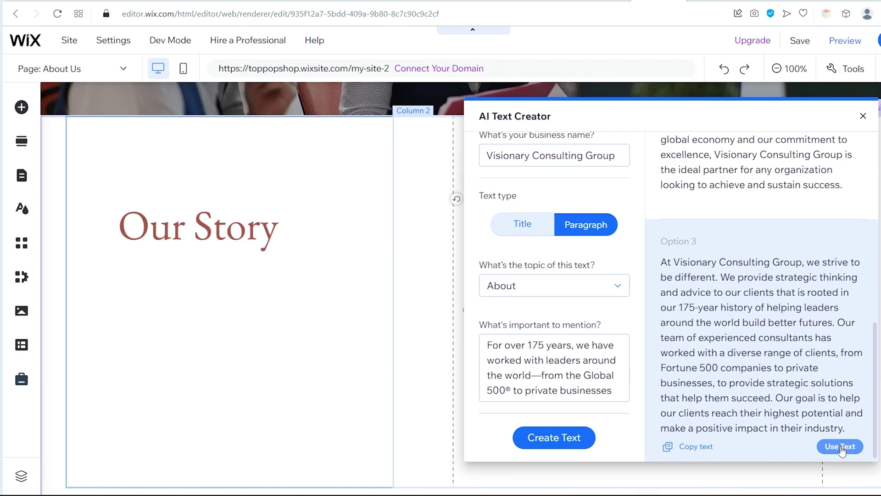
{"action": "left_click", "coordinate": [840, 446]}
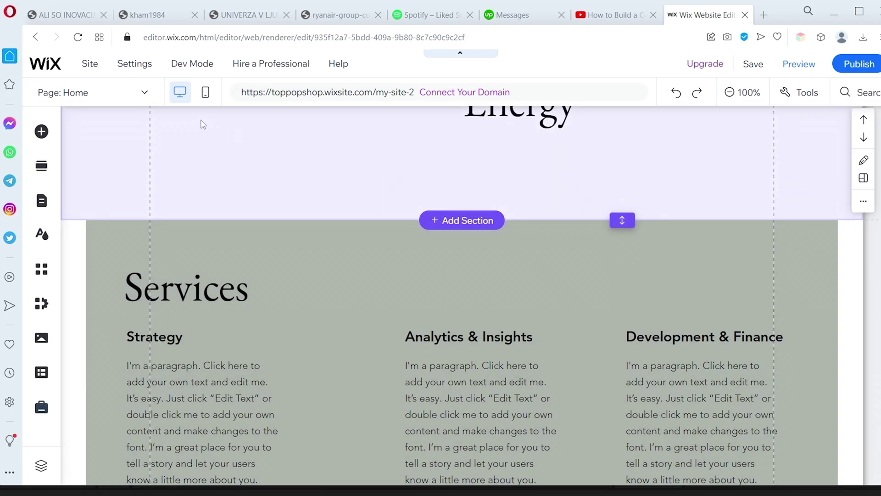
Go from the editor's Blog page via Manage Posts to the dashboard's Blog Overview
{"action": "left_click", "coordinate": [140, 92]}
{"action": "left_click", "coordinate": [71, 259]}
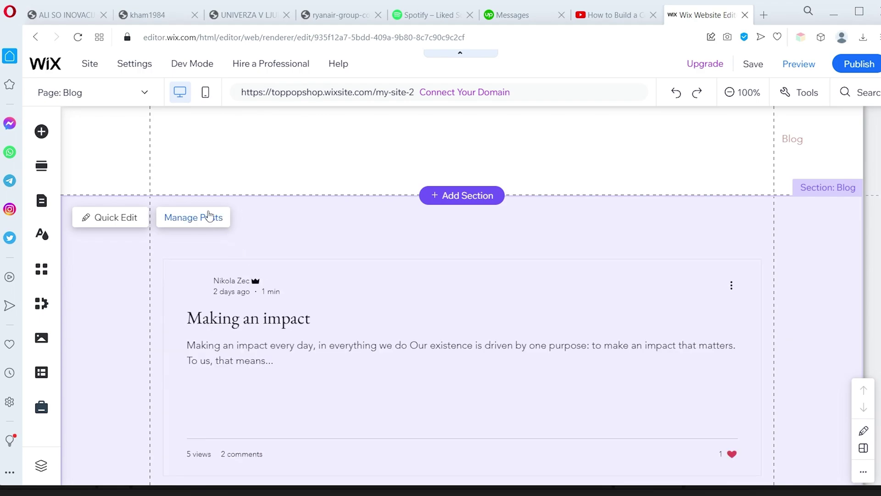
{"action": "left_click", "coordinate": [203, 222]}
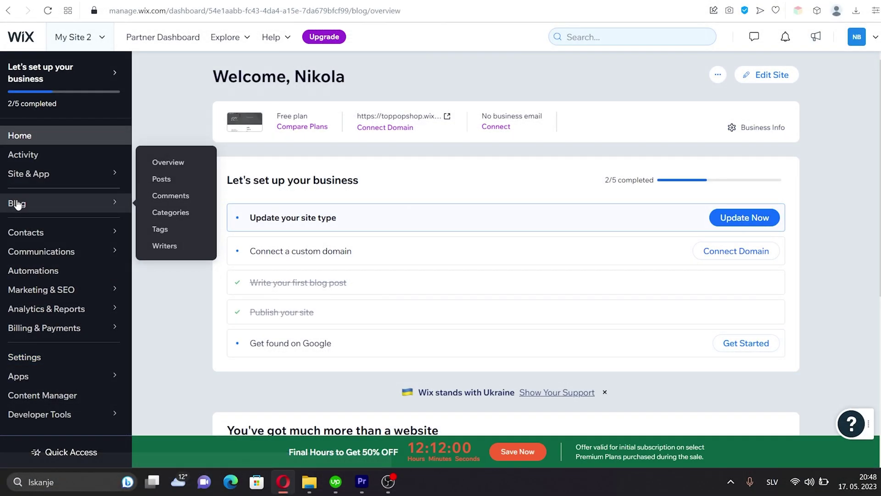
{"action": "left_click", "coordinate": [19, 203]}
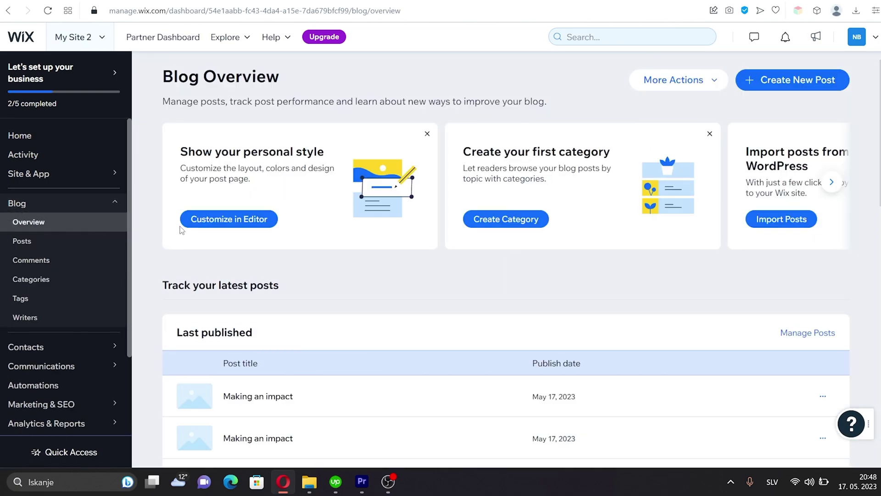
{"action": "scroll", "coordinate": [488, 274], "scroll_direction": "down", "scroll_amount": 5}
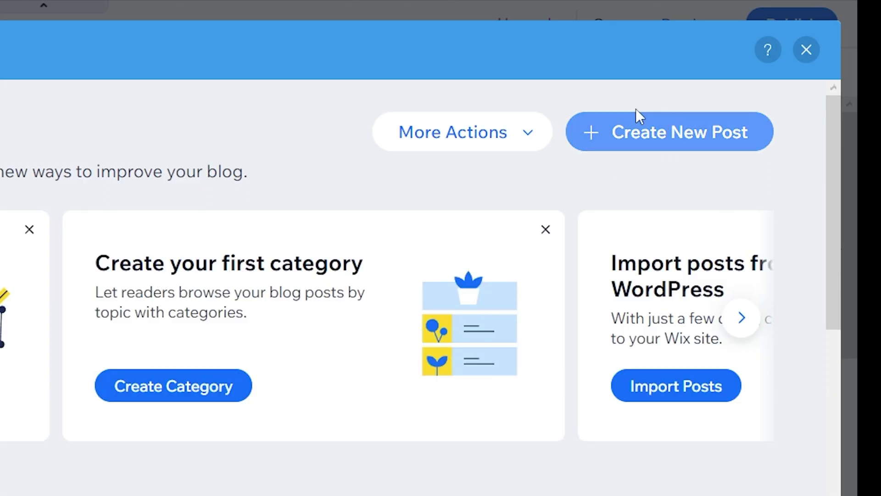
Create and publish a blog post titled 'Making an impact' with the pasted three-paragraph body
{"action": "left_click", "coordinate": [635, 140]}
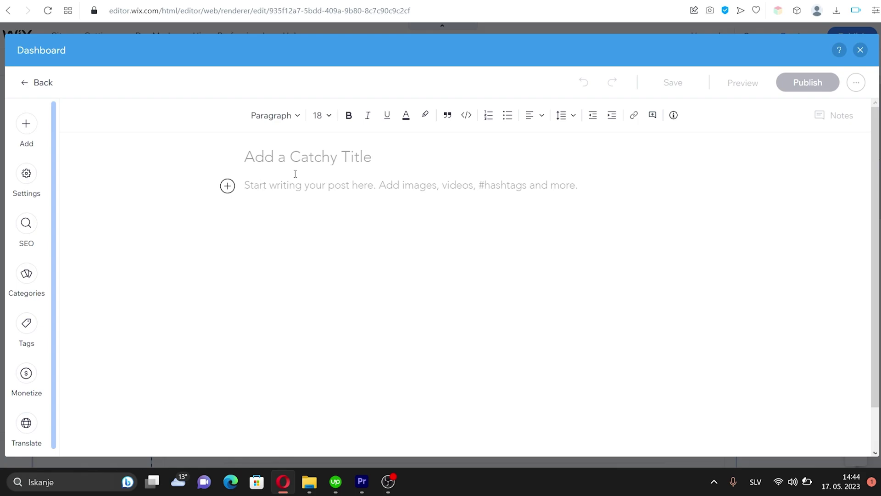
{"action": "type", "text": "Making an impact every day, in everything we do Our existence is driven by one purpose: to make an impact that matters. To us, that means lasting results for our clients and their businesses, ideas and actions that look out for the greater good. It is empowering our people and promoting their growth. Making an impact is in our DNA, and our key to solving some of the world’s greatest challenges."}
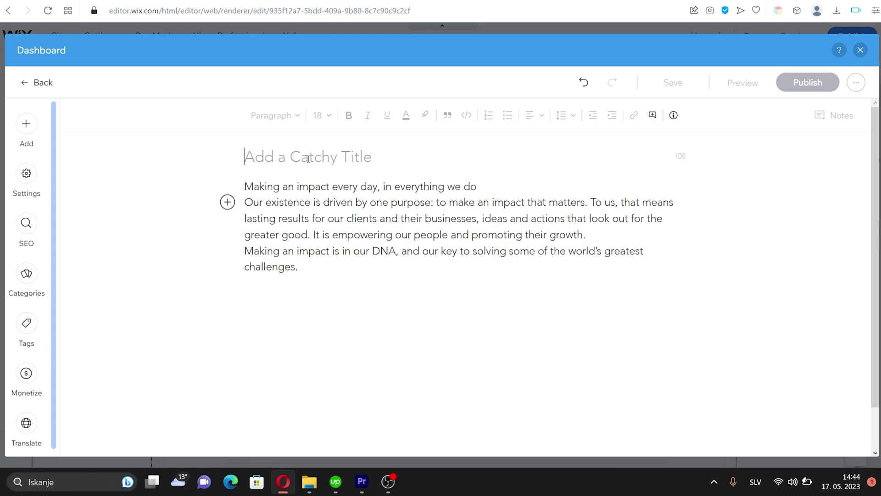
{"action": "type", "text": "Making an impact"}
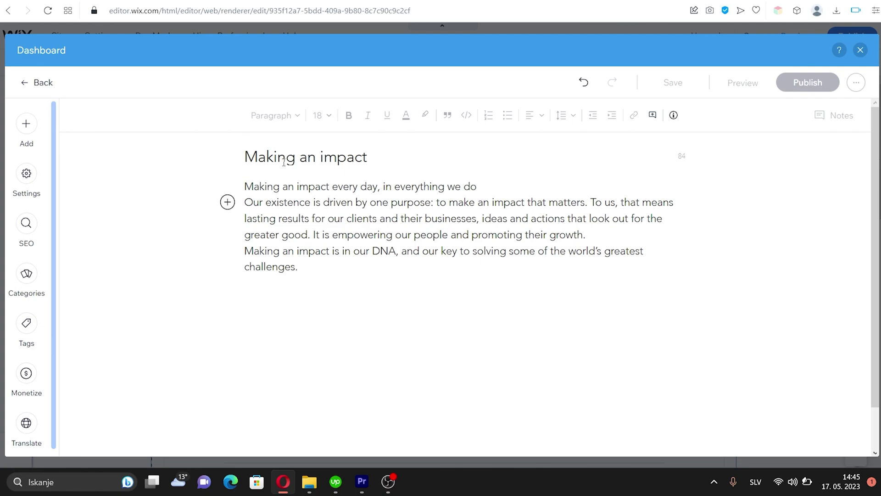
{"action": "left_click", "coordinate": [228, 204]}
{"action": "scroll", "coordinate": [152, 208], "scroll_direction": "down", "scroll_amount": 2}
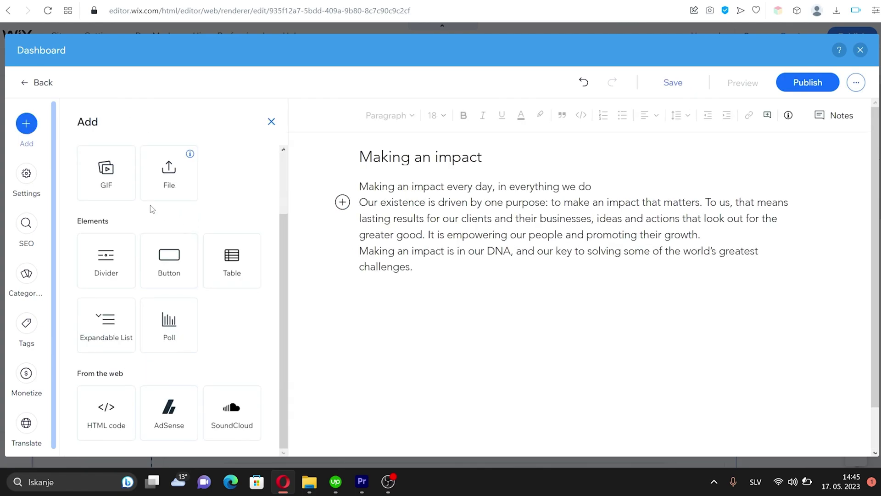
{"action": "left_click", "coordinate": [275, 128]}
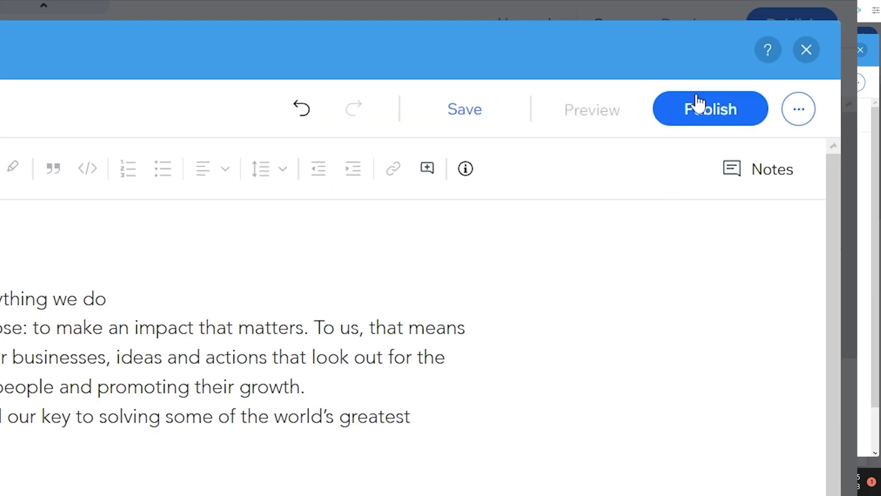
{"action": "left_click", "coordinate": [810, 83]}
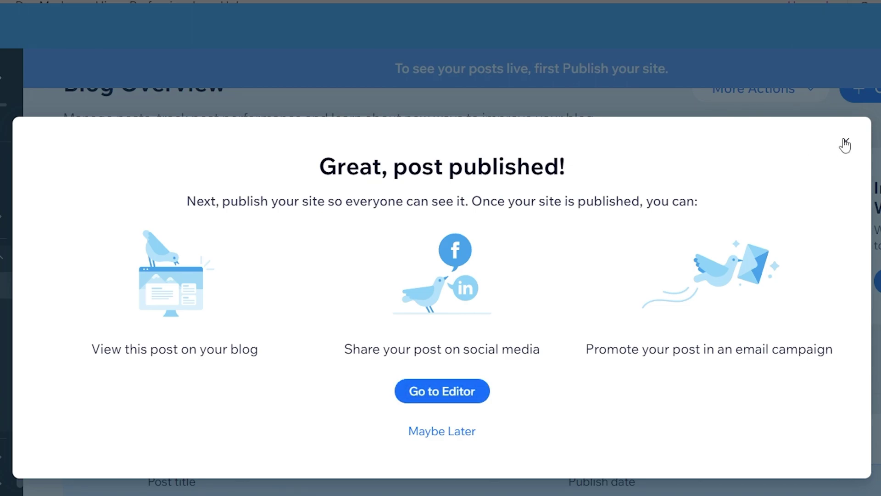
{"action": "left_click", "coordinate": [845, 142]}
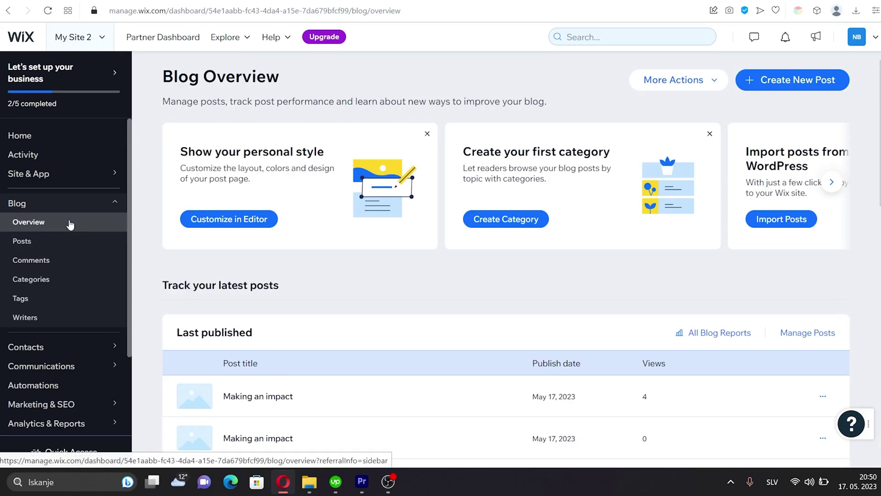
Reply 'Thanks!' to the 'Great post!' comment, then return to the editor's Contact page
{"action": "left_click", "coordinate": [31, 261]}
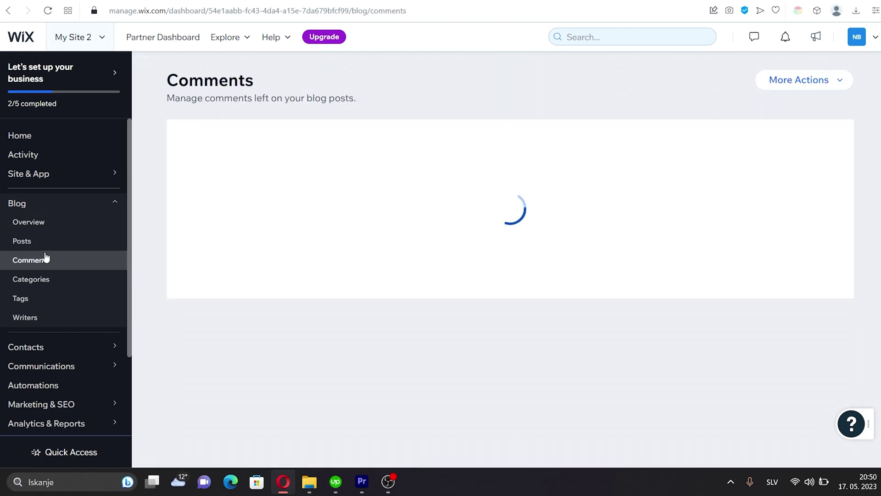
{"action": "left_click", "coordinate": [824, 220]}
{"action": "left_click", "coordinate": [823, 220]}
{"action": "left_click", "coordinate": [264, 202]}
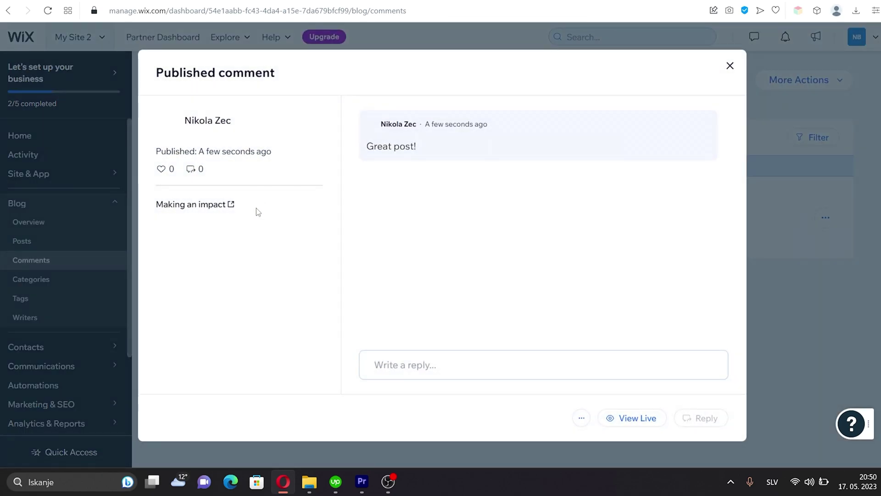
{"action": "left_click", "coordinate": [466, 365]}
{"action": "type", "text": "Thanks!"}
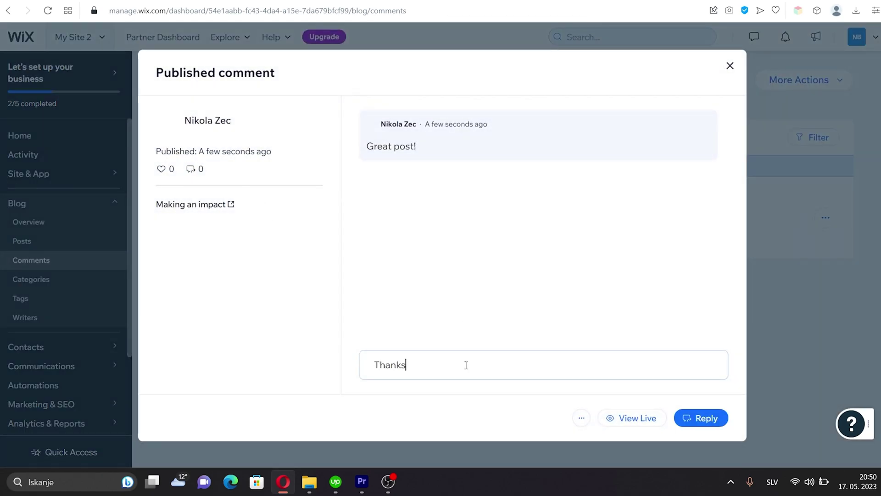
{"action": "left_click", "coordinate": [701, 417]}
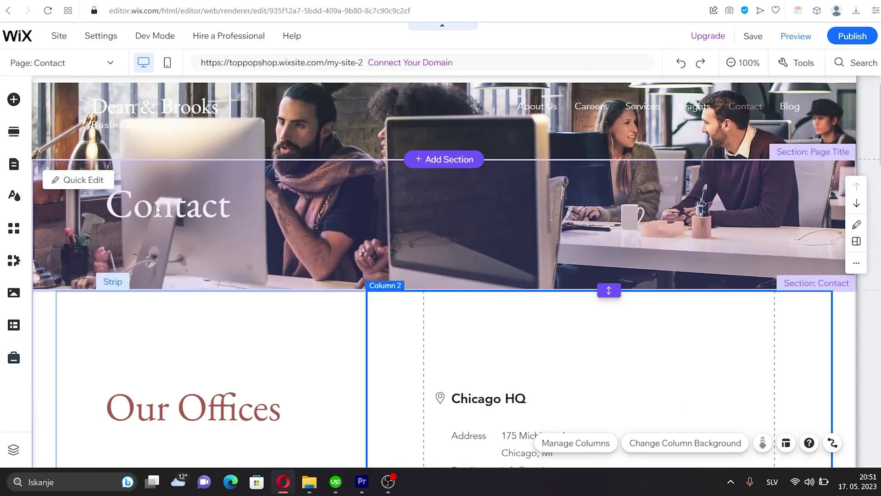
{"action": "left_click", "coordinate": [156, 209]}
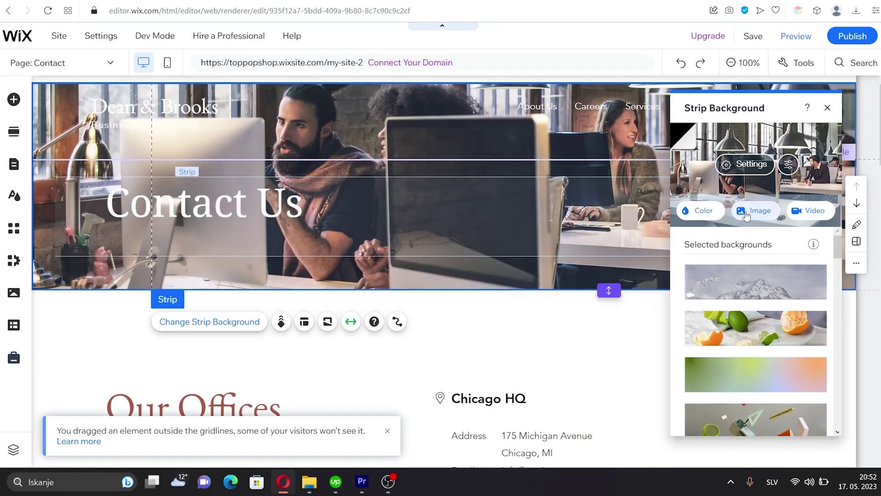
Give the Contact page header strip a new image background
{"action": "left_click", "coordinate": [753, 211]}
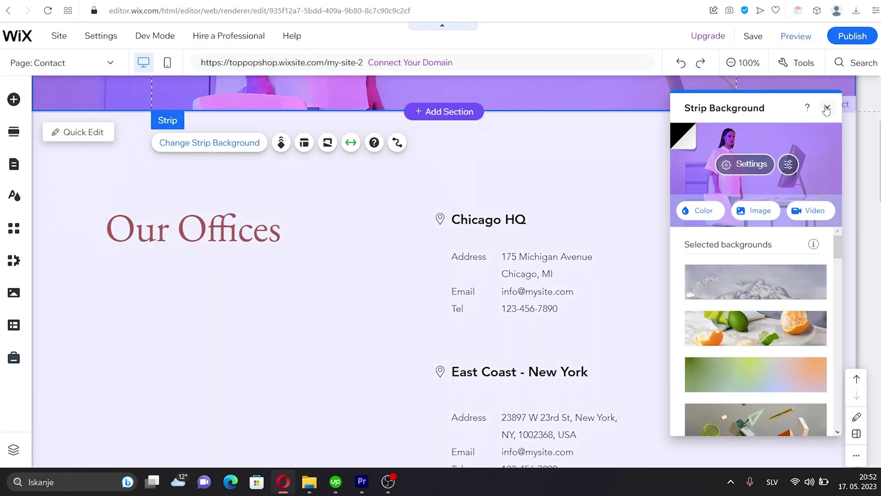
{"action": "left_click", "coordinate": [826, 109]}
{"action": "scroll", "coordinate": [850, 168], "scroll_direction": "down", "scroll_amount": 3}
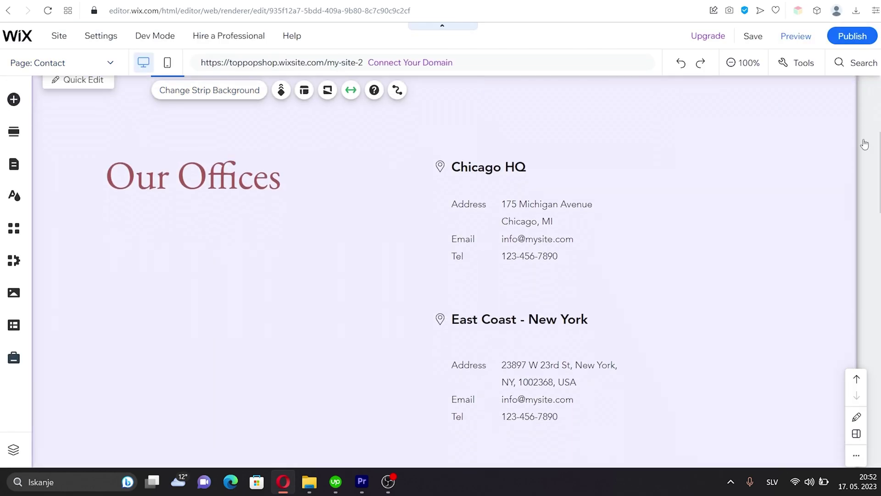
{"action": "scroll", "coordinate": [528, 183], "scroll_direction": "down", "scroll_amount": 12}
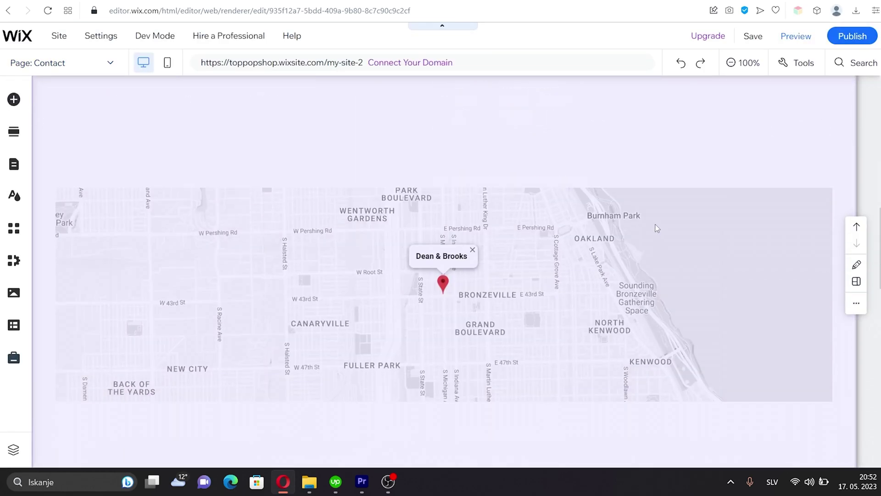
{"action": "scroll", "coordinate": [495, 162], "scroll_direction": "up", "scroll_amount": 3}
Change the map's single Dean & Brooks location address to W Root St, Chicago
{"action": "left_click", "coordinate": [470, 196]}
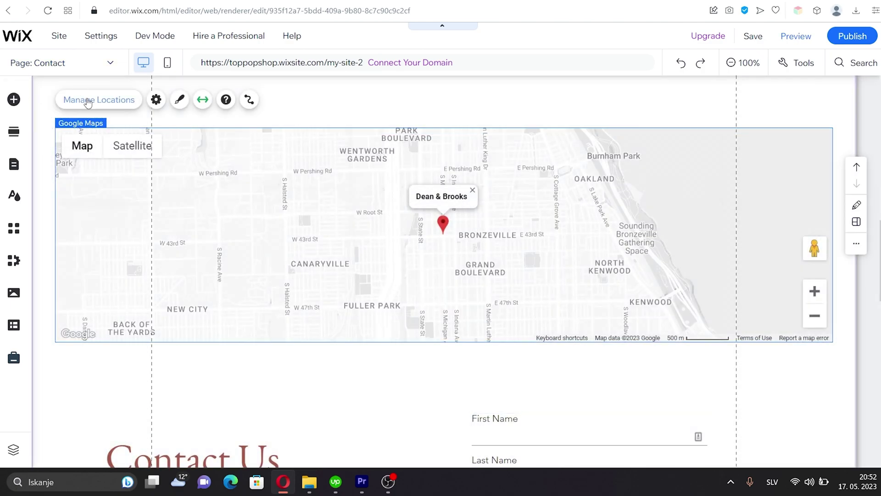
{"action": "left_click", "coordinate": [94, 99]}
{"action": "scroll", "coordinate": [788, 243], "scroll_direction": "down", "scroll_amount": 2}
{"action": "scroll", "coordinate": [778, 217], "scroll_direction": "up", "scroll_amount": 2}
{"action": "left_click", "coordinate": [780, 192]}
{"action": "left_click", "coordinate": [702, 191]}
{"action": "scroll", "coordinate": [779, 252], "scroll_direction": "down", "scroll_amount": 2}
{"action": "left_click", "coordinate": [747, 196]}
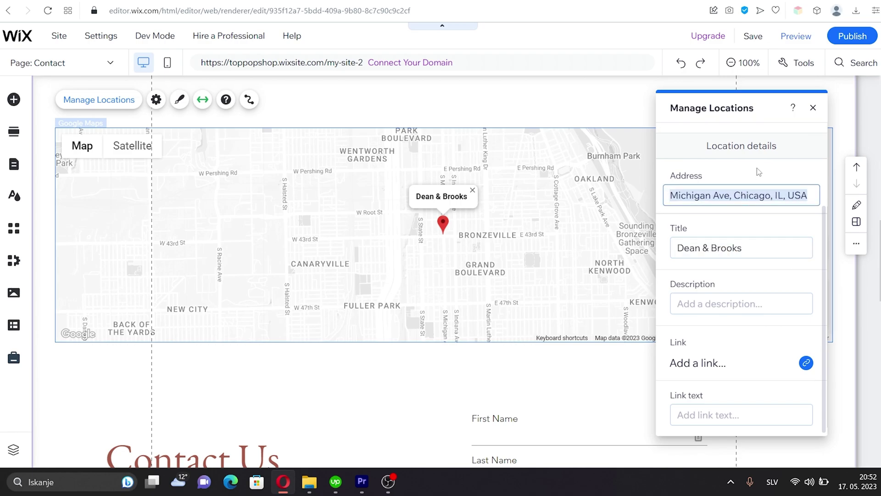
{"action": "key", "text": "ctrl+v"}
{"action": "key", "text": "Return"}
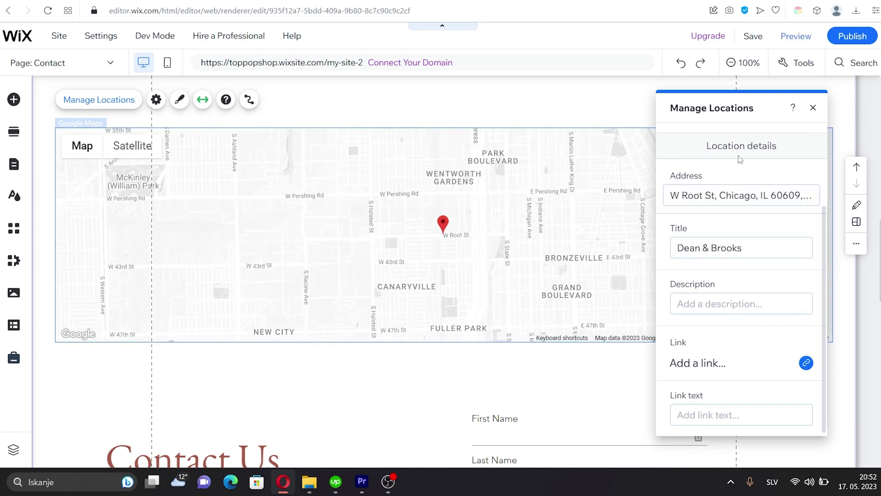
{"action": "left_click", "coordinate": [816, 110]}
{"action": "scroll", "coordinate": [550, 263], "scroll_direction": "down", "scroll_amount": 5}
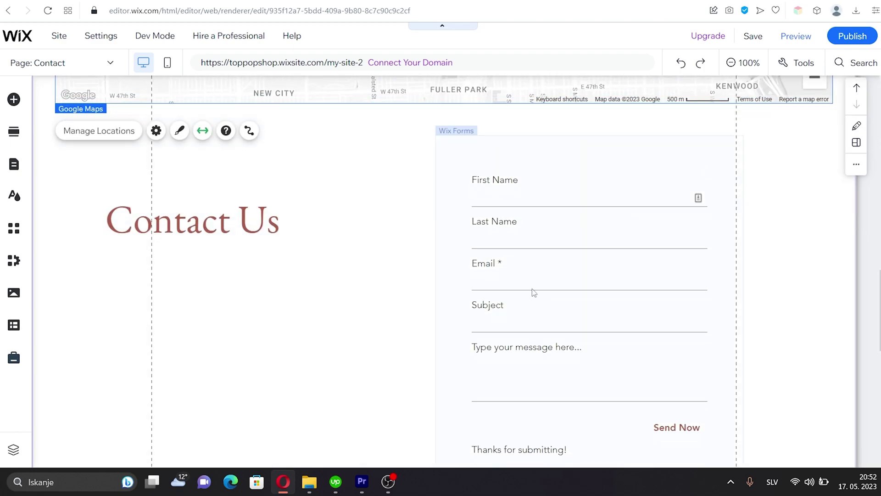
{"action": "left_click", "coordinate": [553, 307]}
Review the settings of the form's Subject and message box fields
{"action": "scroll", "coordinate": [637, 288], "scroll_direction": "down", "scroll_amount": 3}
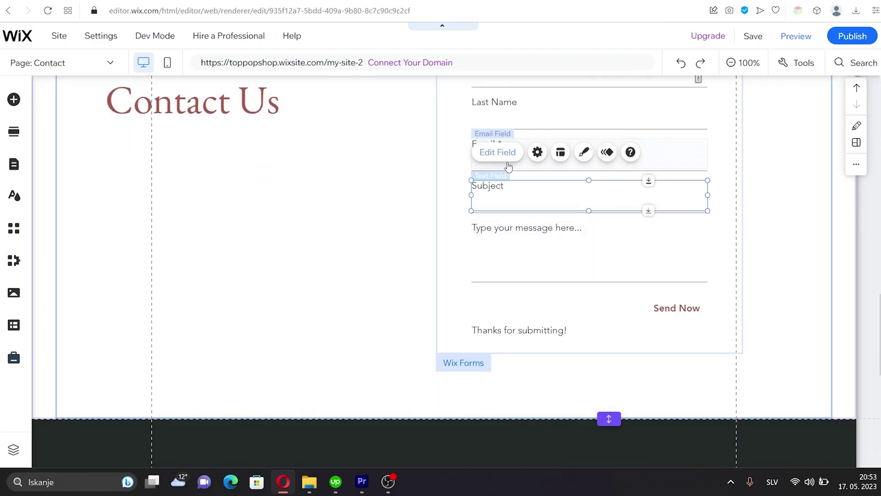
{"action": "left_click", "coordinate": [497, 152]}
{"action": "scroll", "coordinate": [400, 202], "scroll_direction": "down", "scroll_amount": 3}
{"action": "scroll", "coordinate": [383, 218], "scroll_direction": "up", "scroll_amount": 3}
{"action": "left_click", "coordinate": [442, 107]}
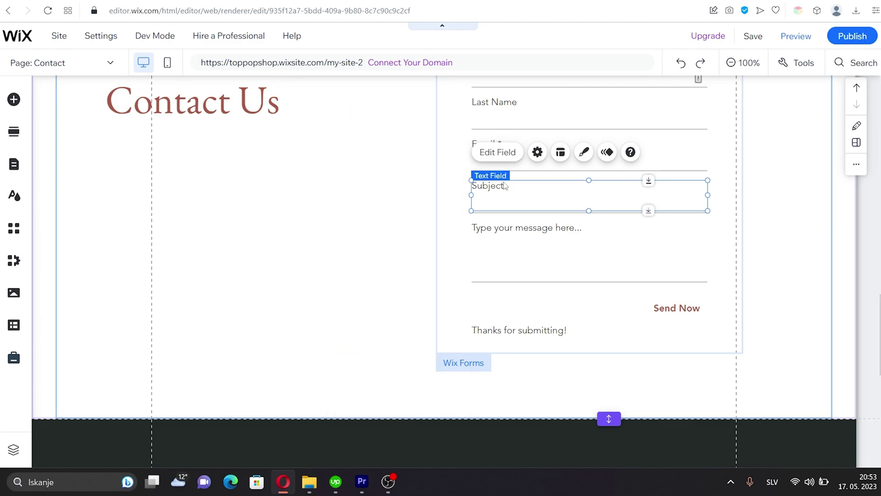
{"action": "left_click", "coordinate": [523, 241]}
{"action": "left_click", "coordinate": [497, 193]}
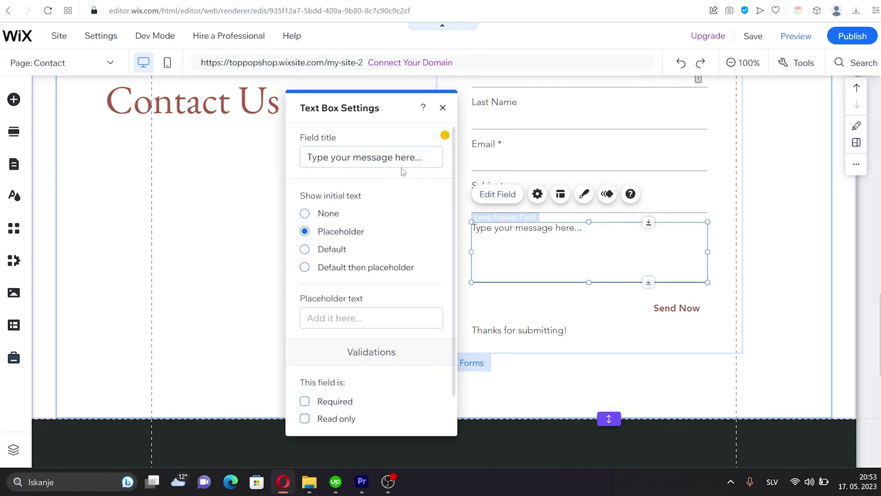
{"action": "scroll", "coordinate": [385, 193], "scroll_direction": "down", "scroll_amount": 1}
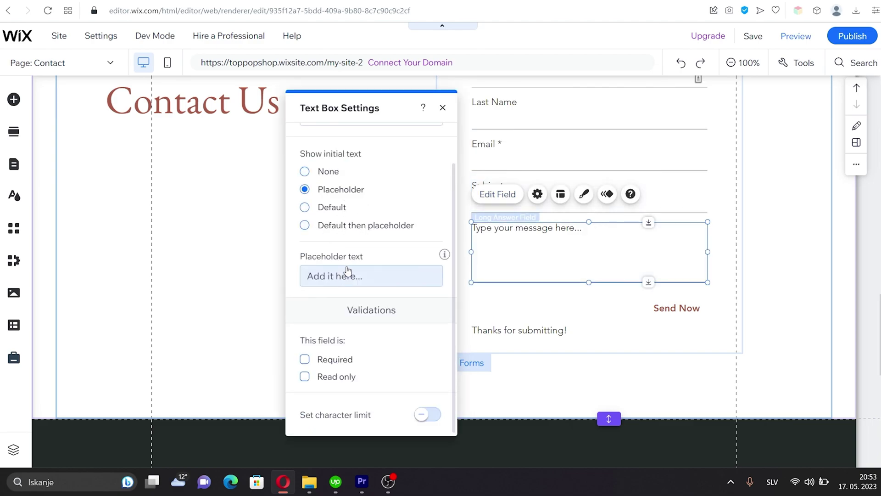
{"action": "scroll", "coordinate": [413, 247], "scroll_direction": "up", "scroll_amount": 1}
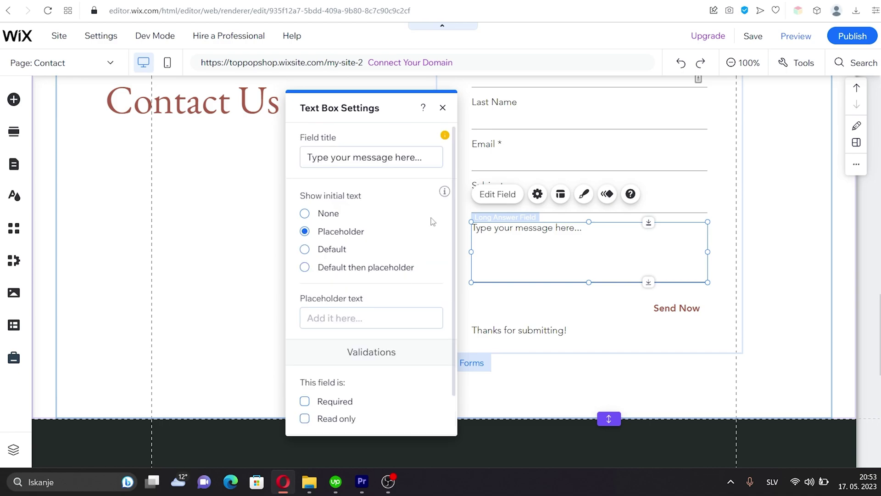
{"action": "left_click", "coordinate": [552, 304]}
Add a Phone field to the contact form and place it above the message box
{"action": "left_click", "coordinate": [642, 272]}
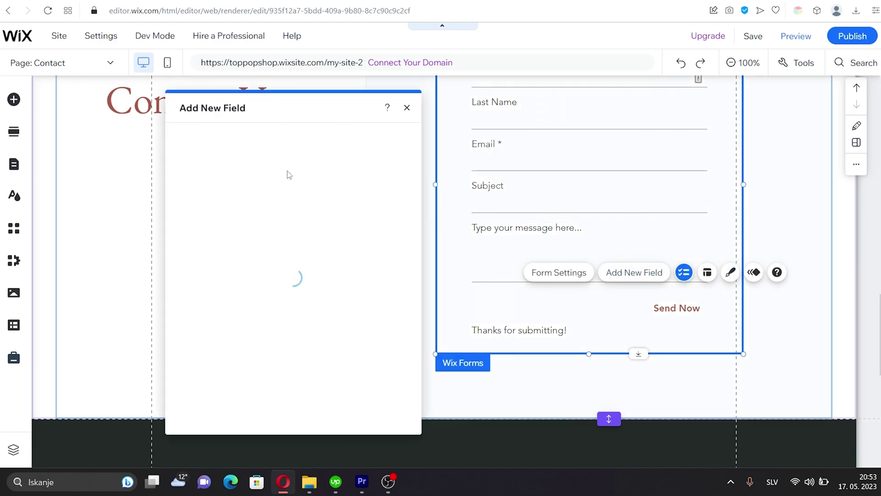
{"action": "scroll", "coordinate": [379, 243], "scroll_direction": "down", "scroll_amount": 2}
{"action": "scroll", "coordinate": [379, 243], "scroll_direction": "down", "scroll_amount": 1}
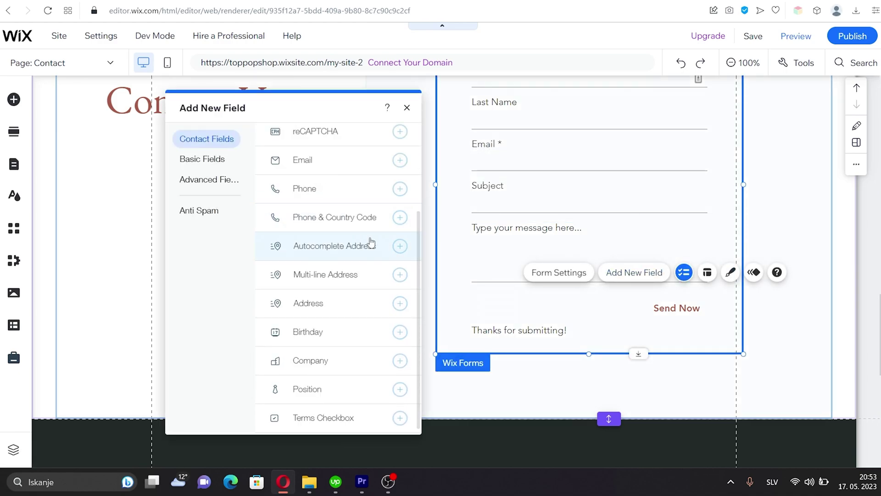
{"action": "left_click", "coordinate": [400, 189]}
{"action": "left_click", "coordinate": [572, 323]}
{"action": "mouse_move", "coordinate": [586, 314]}
{"action": "left_mouse_down"}
{"action": "mouse_move", "coordinate": [580, 219]}
{"action": "mouse_move", "coordinate": [569, 312]}
{"action": "left_mouse_up"}
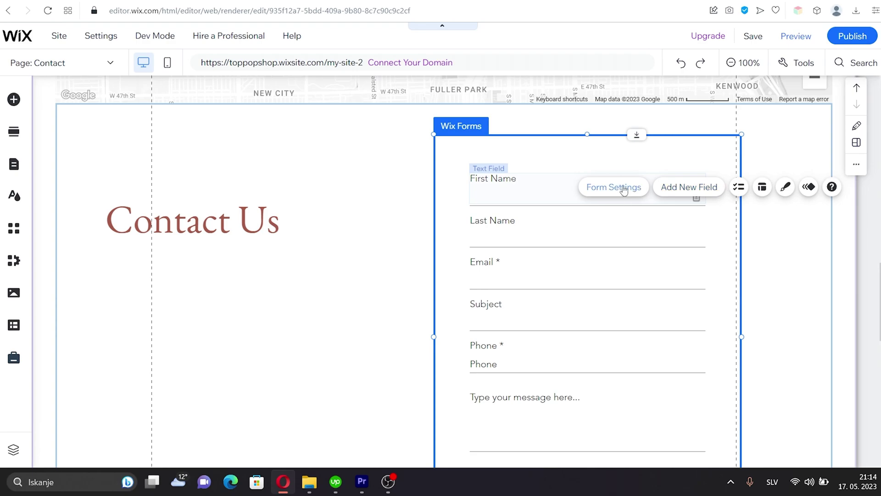
Create a Contact Form submissions table, publish the site, and view Forms & Submissions
{"action": "left_click", "coordinate": [625, 190]}
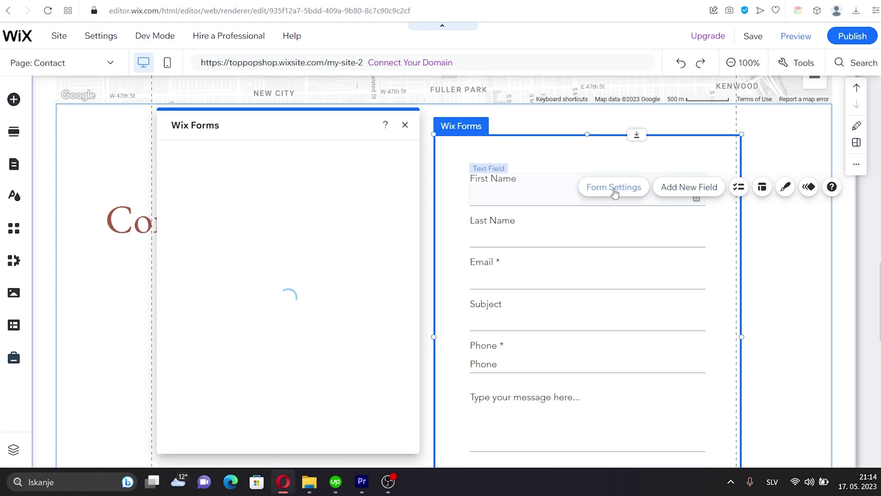
{"action": "left_click", "coordinate": [303, 284]}
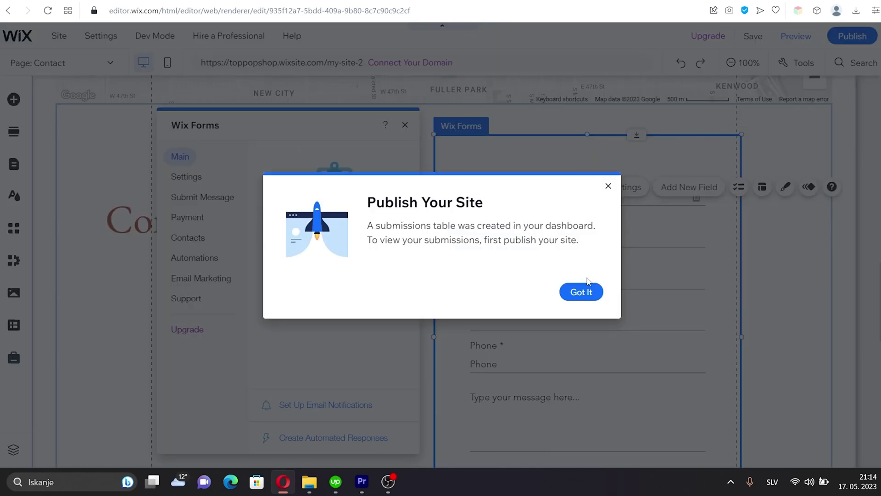
{"action": "left_click", "coordinate": [578, 291]}
{"action": "left_click", "coordinate": [849, 37]}
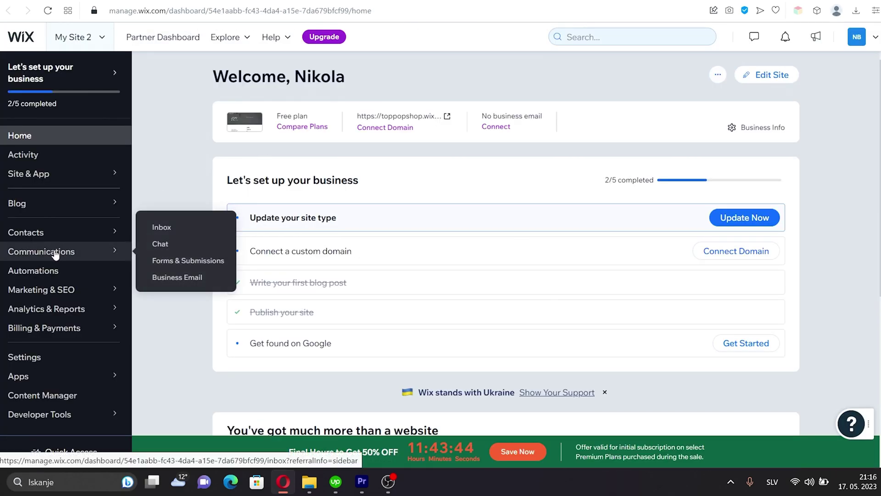
{"action": "left_click", "coordinate": [56, 252]}
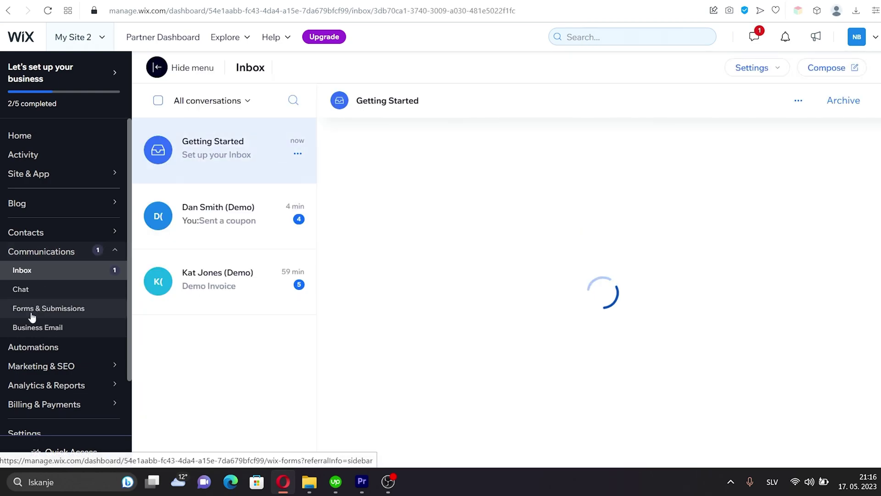
{"action": "left_click", "coordinate": [46, 310]}
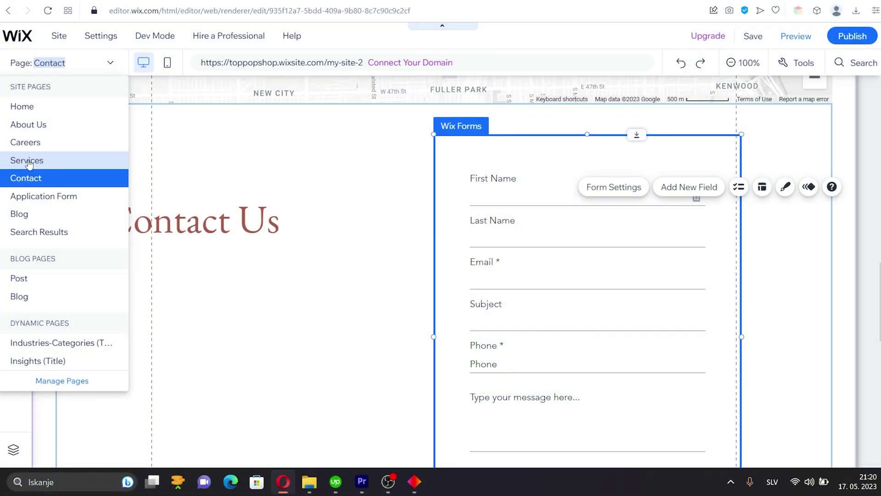
On the Services page, make the Get in Touch section taller and move its box lower
{"action": "left_click", "coordinate": [26, 159]}
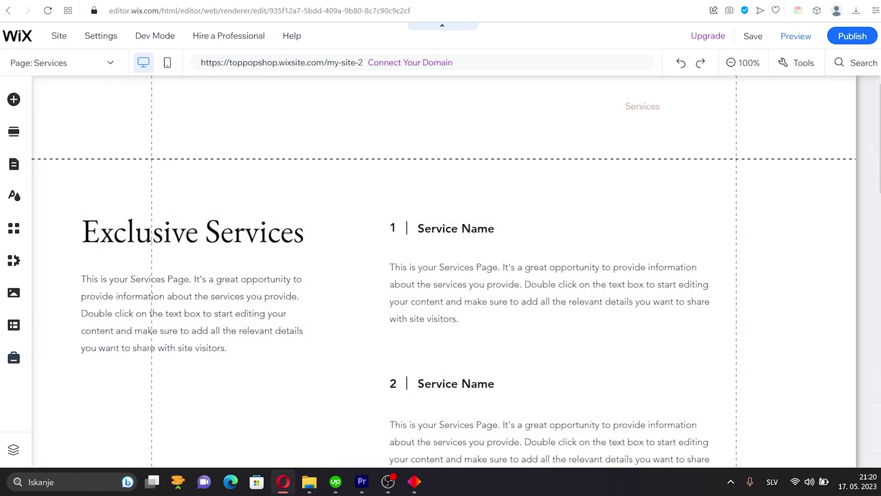
{"action": "scroll", "coordinate": [786, 164], "scroll_direction": "down", "scroll_amount": 15}
{"action": "scroll", "coordinate": [788, 156], "scroll_direction": "up", "scroll_amount": 3}
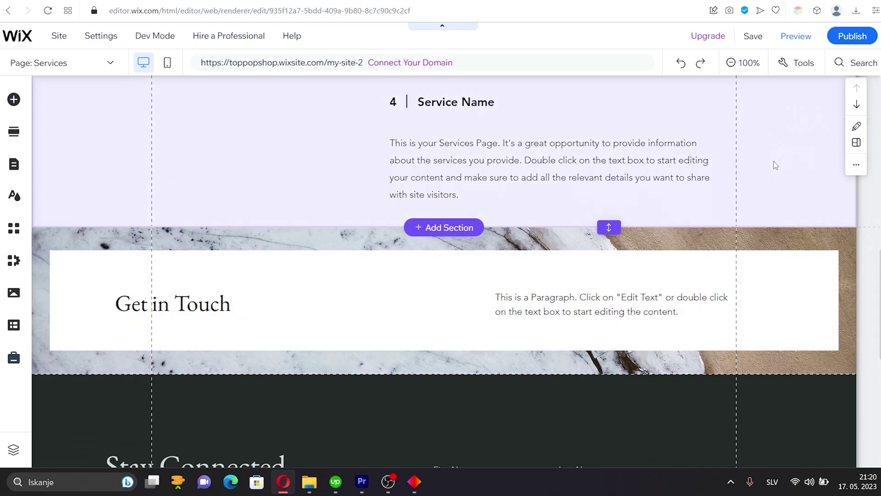
{"action": "left_click_drag", "start_coordinate": [609, 372], "coordinate": [594, 435]}
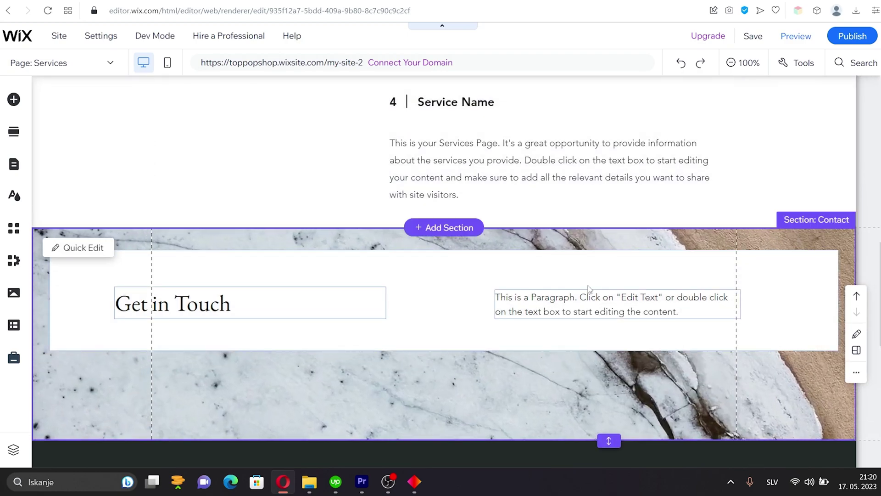
{"action": "left_click", "coordinate": [597, 255]}
{"action": "left_click_drag", "start_coordinate": [600, 258], "coordinate": [584, 297]}
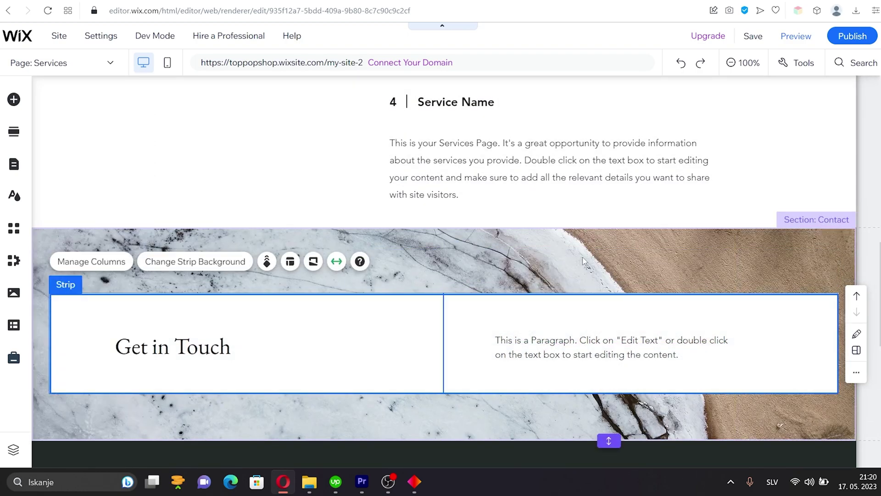
Set the Contact section background to the art gallery interior photo
{"action": "right_click", "coordinate": [485, 248]}
{"action": "left_click", "coordinate": [191, 196]}
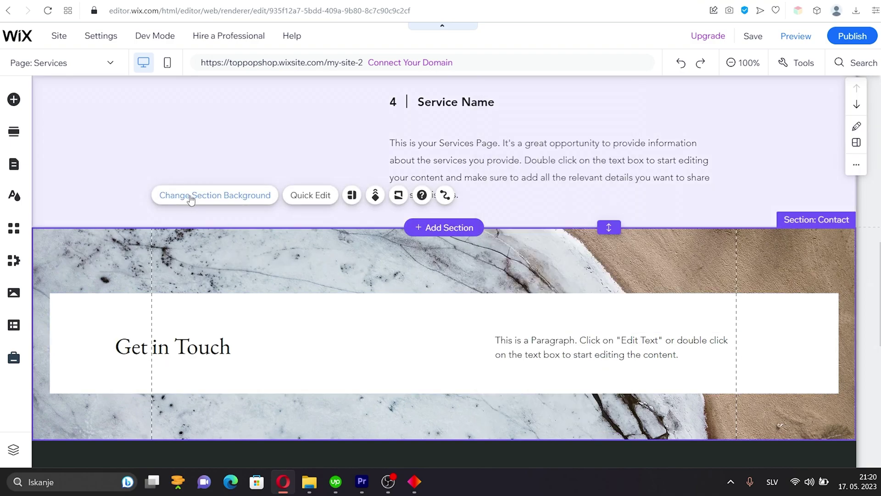
{"action": "left_click", "coordinate": [145, 272]}
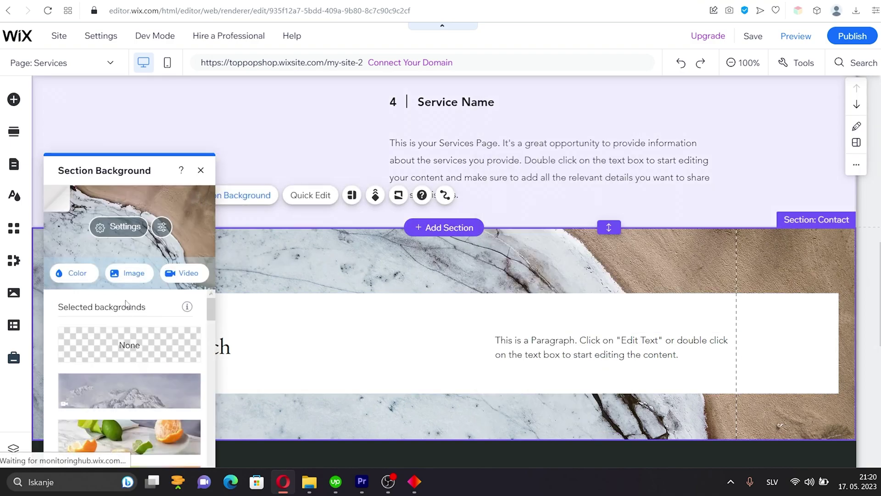
{"action": "left_click", "coordinate": [413, 260]}
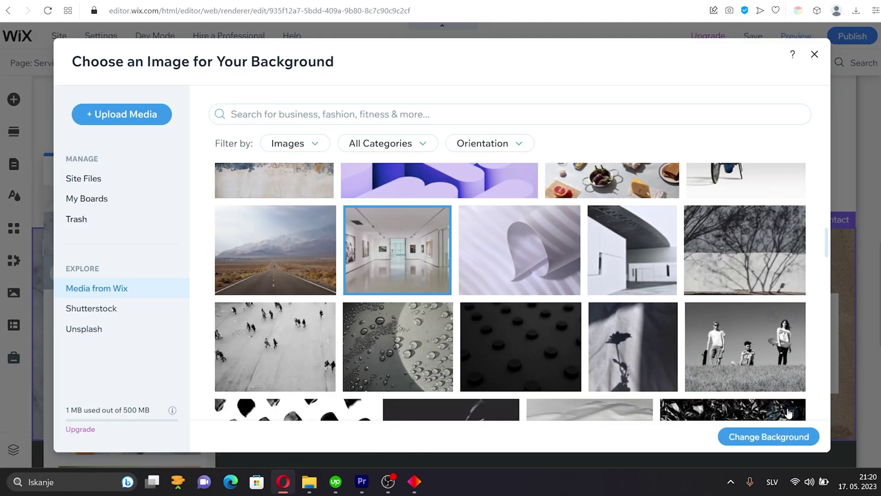
{"action": "left_click", "coordinate": [788, 439]}
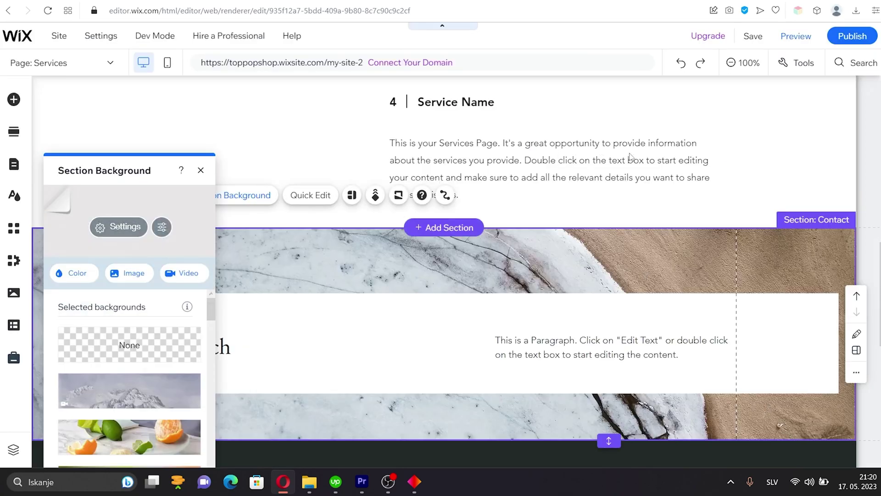
{"action": "left_click", "coordinate": [200, 171]}
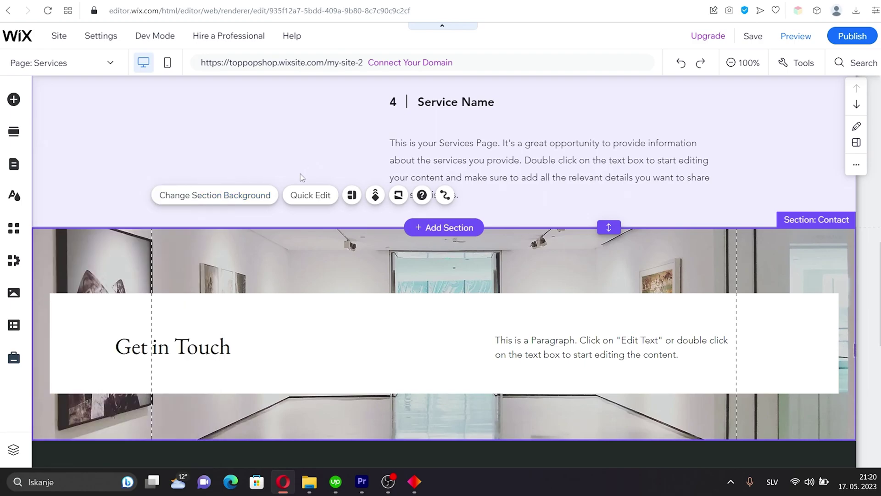
{"action": "scroll", "coordinate": [298, 176], "scroll_direction": "up", "scroll_amount": 3}
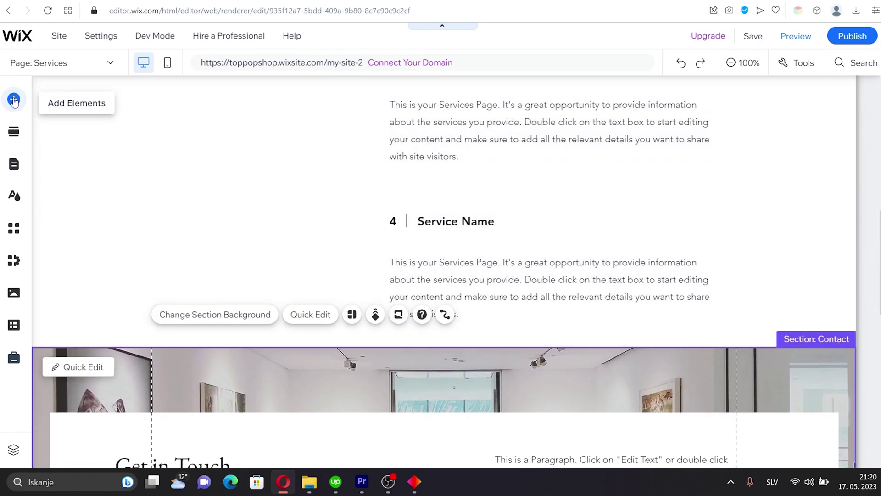
Add a three-person Testimonials strip to the Services page and drag it into place
{"action": "left_click", "coordinate": [14, 99]}
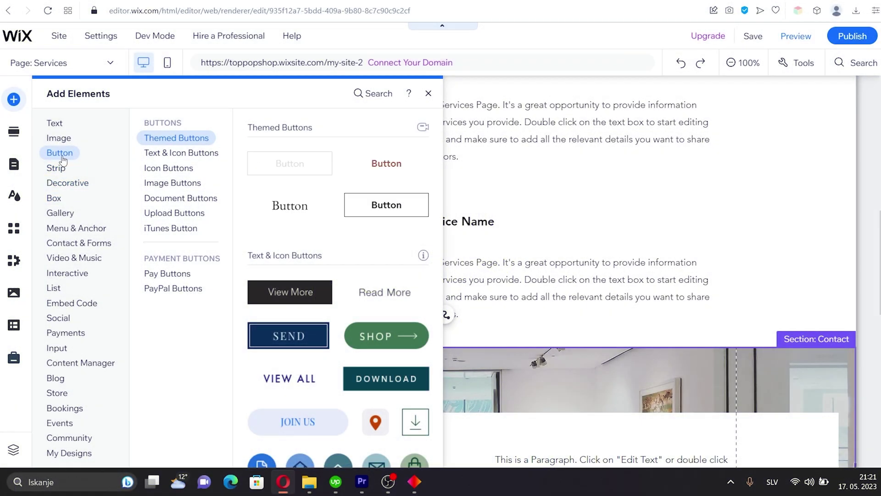
{"action": "left_click", "coordinate": [56, 168]}
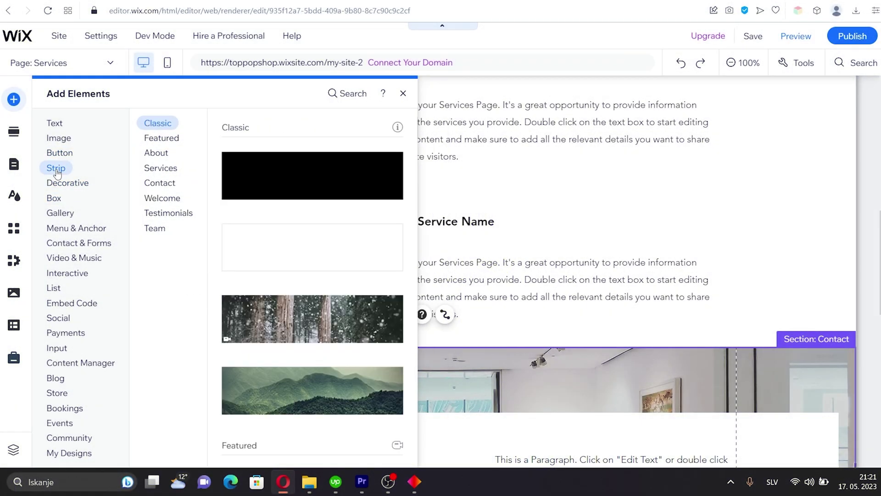
{"action": "left_click", "coordinate": [168, 214]}
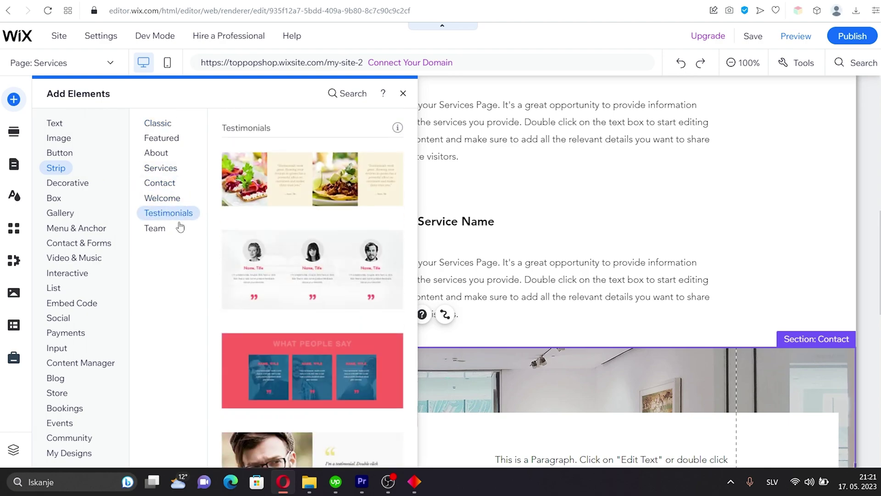
{"action": "scroll", "coordinate": [289, 240], "scroll_direction": "up", "scroll_amount": 5}
{"action": "key", "text": "Escape"}
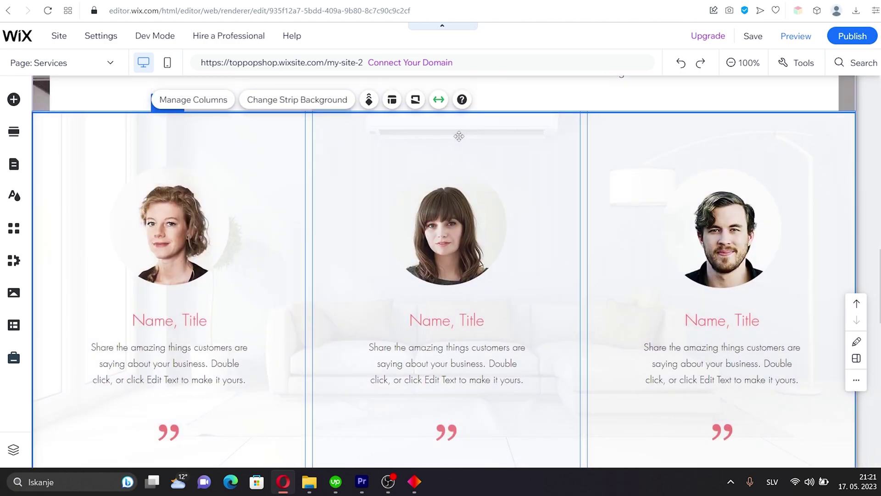
{"action": "scroll", "coordinate": [459, 136], "scroll_direction": "up", "scroll_amount": 4}
{"action": "left_click_drag", "start_coordinate": [553, 331], "coordinate": [564, 167]}
Enter a full name for the first testimonial and preview the site
{"action": "double_click", "coordinate": [197, 304]}
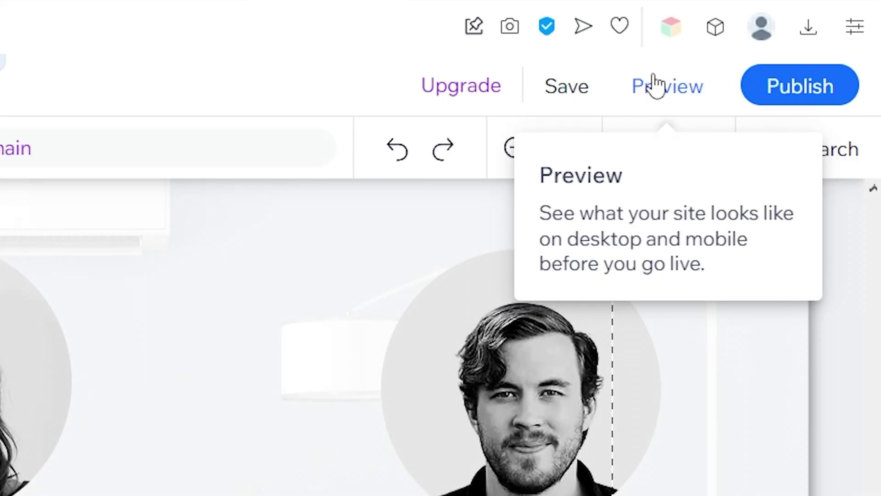
{"action": "left_click", "coordinate": [655, 85]}
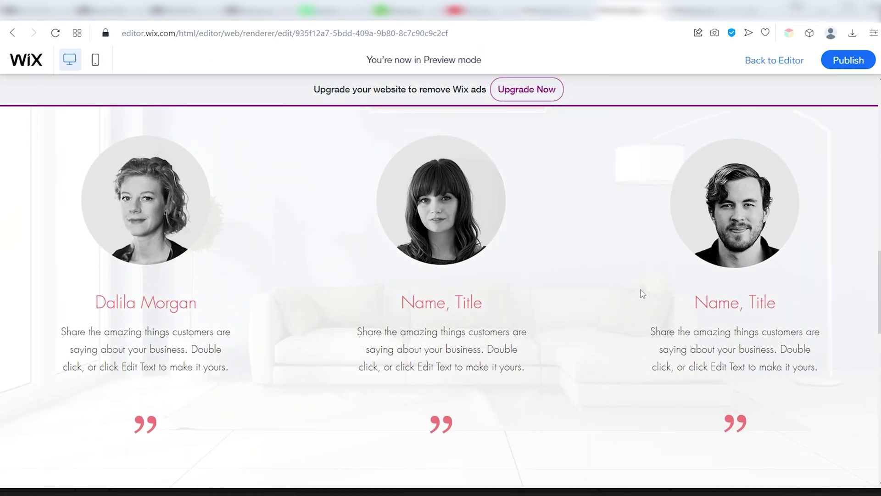
Scroll through the desktop preview, then view the site in the mobile layout
{"action": "scroll", "coordinate": [634, 255], "scroll_direction": "up", "scroll_amount": 20}
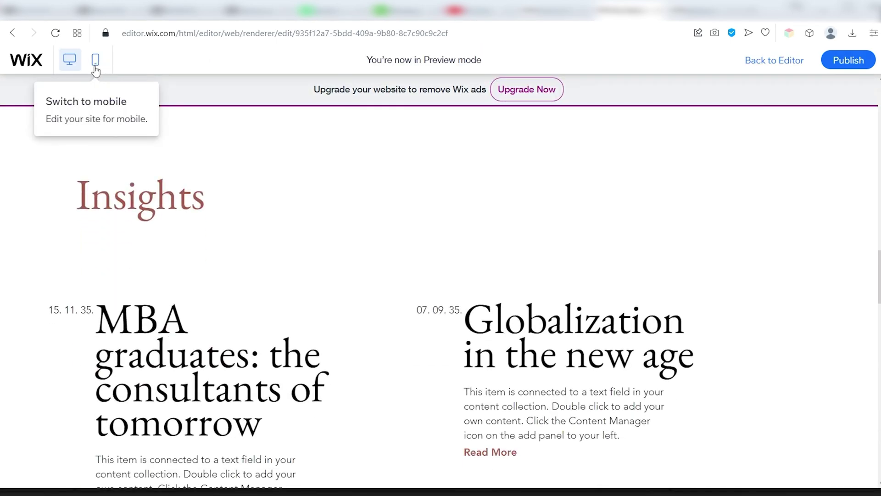
{"action": "left_click", "coordinate": [96, 59]}
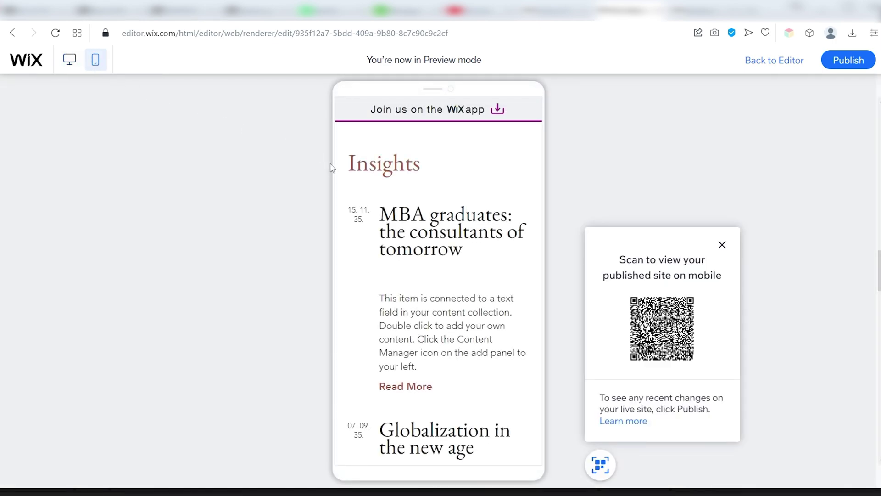
{"action": "scroll", "coordinate": [331, 167], "scroll_direction": "down", "scroll_amount": 15}
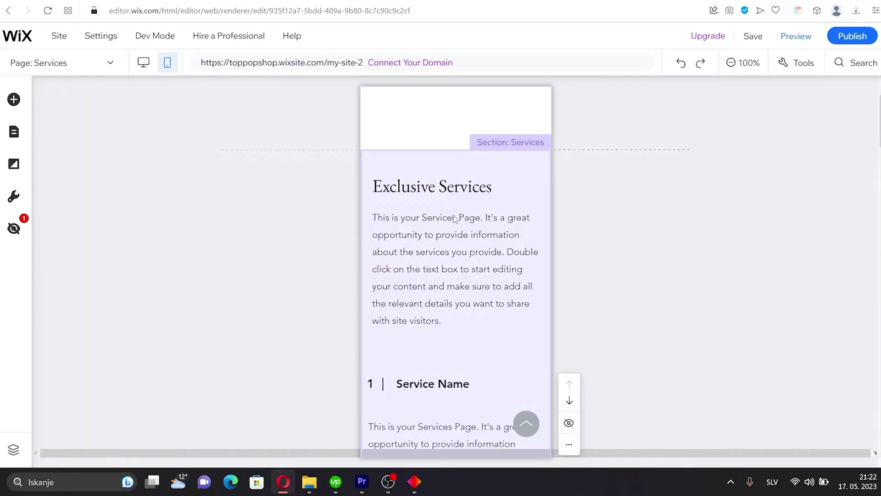
In mobile view, make the header taller and shrink the Exclusive Services intro paragraph to 15px
{"action": "left_click_drag", "start_coordinate": [456, 148], "coordinate": [464, 170]}
{"action": "scroll", "coordinate": [465, 197], "scroll_direction": "down", "scroll_amount": 3}
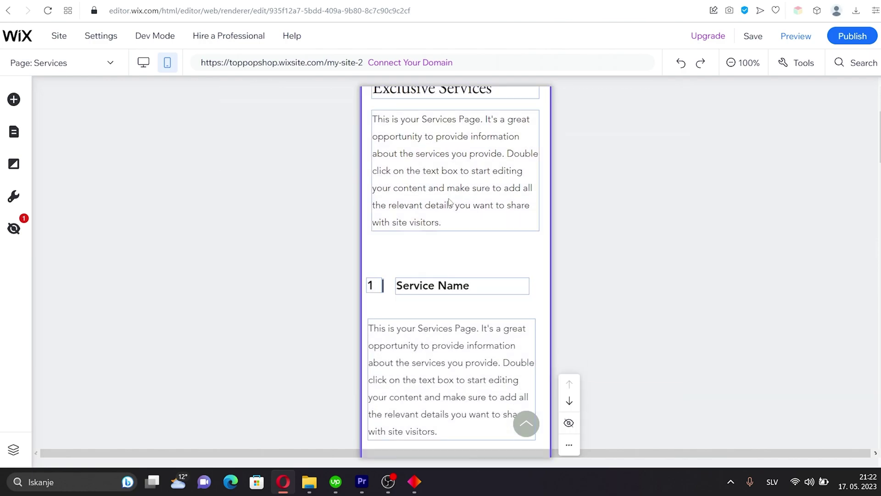
{"action": "left_click", "coordinate": [452, 177]}
{"action": "left_click", "coordinate": [403, 260]}
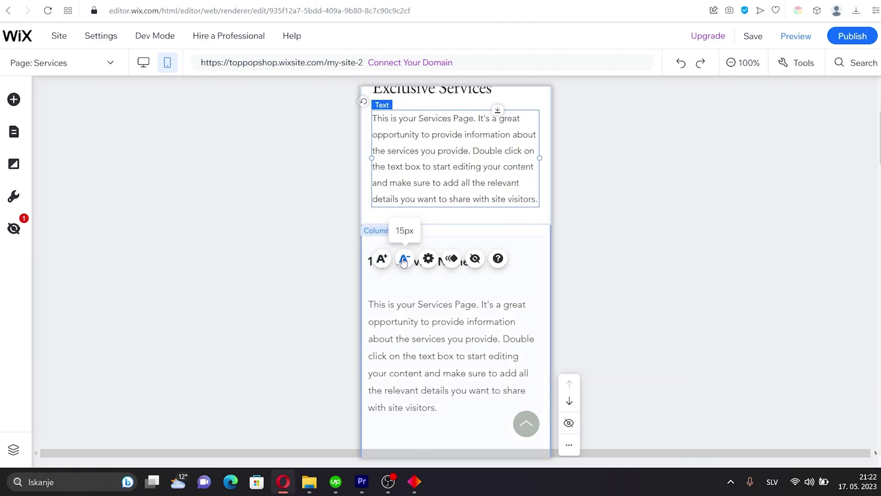
{"action": "scroll", "coordinate": [443, 198], "scroll_direction": "up", "scroll_amount": 3}
{"action": "left_click", "coordinate": [432, 204]}
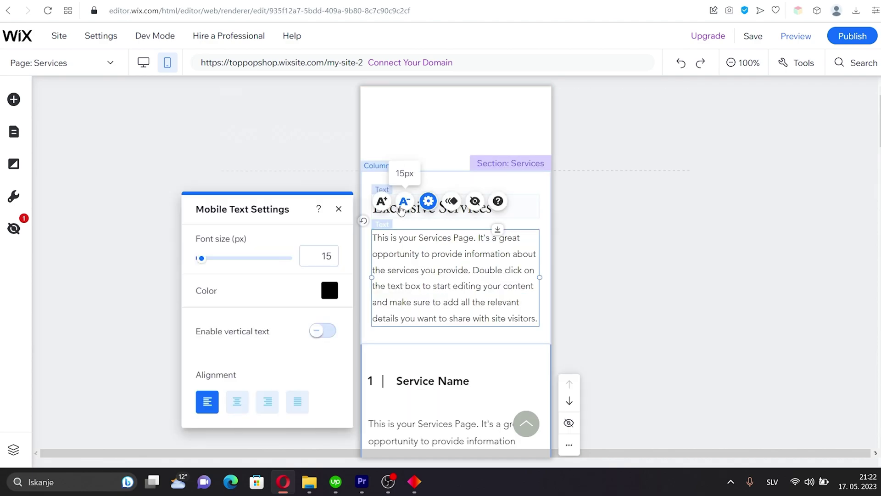
{"action": "left_click", "coordinate": [440, 375]}
Shrink the first service's description text to 14px
{"action": "left_click", "coordinate": [411, 372]}
{"action": "left_click", "coordinate": [411, 371]}
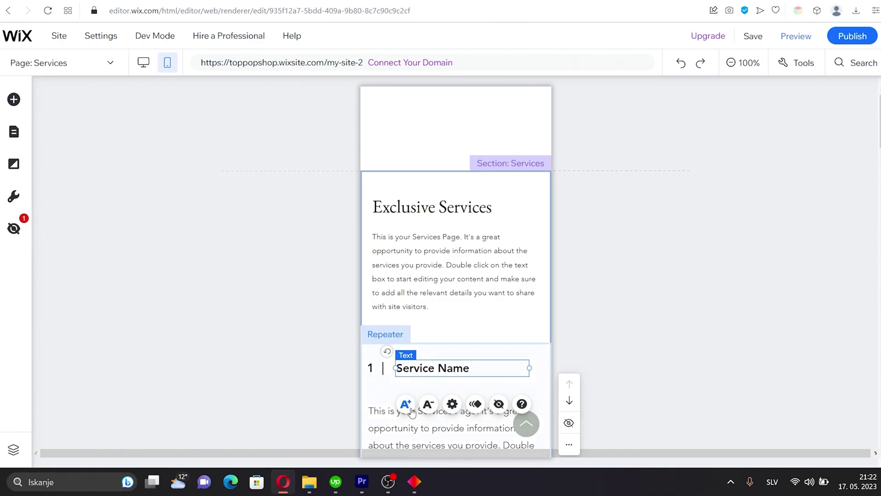
{"action": "left_click", "coordinate": [393, 426]}
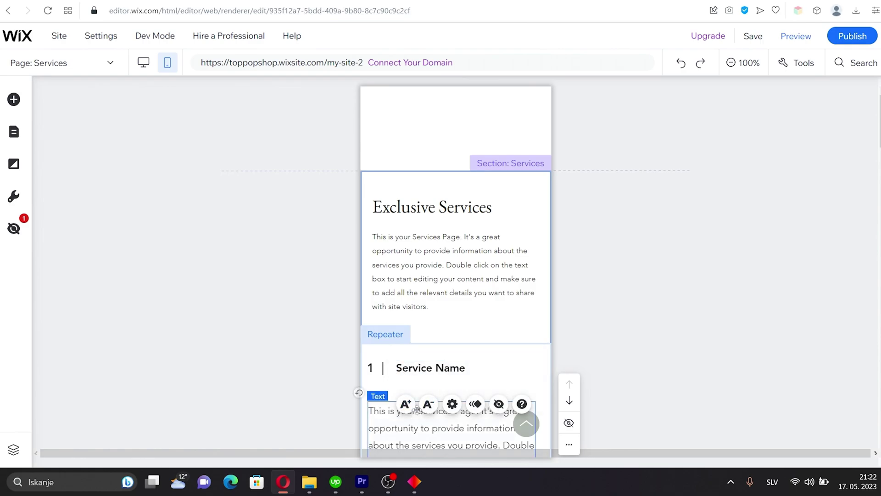
{"action": "left_click", "coordinate": [407, 374]}
{"action": "left_click", "coordinate": [408, 374]}
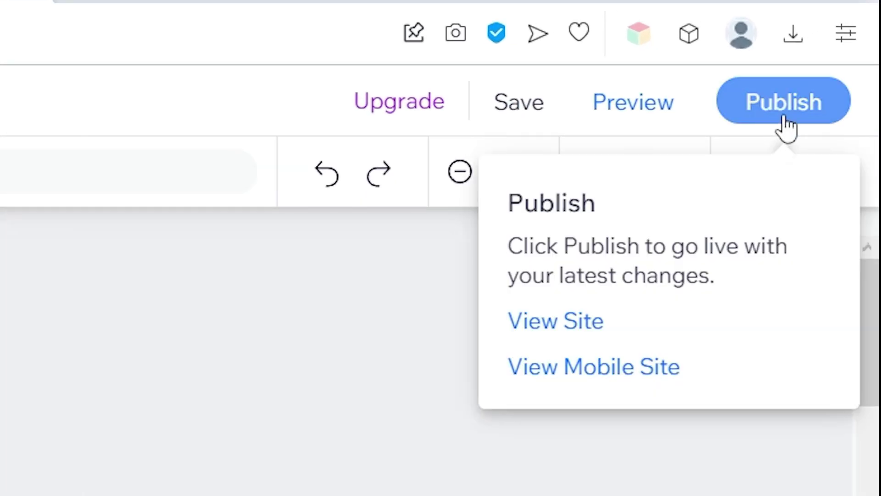
Publish the Visionary site with its latest changes, including the smaller mobile Services text
{"action": "left_click", "coordinate": [785, 104]}
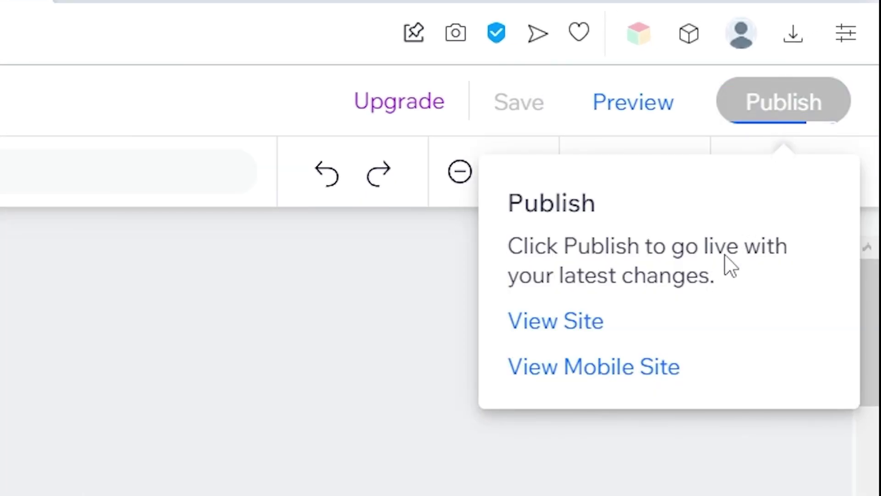